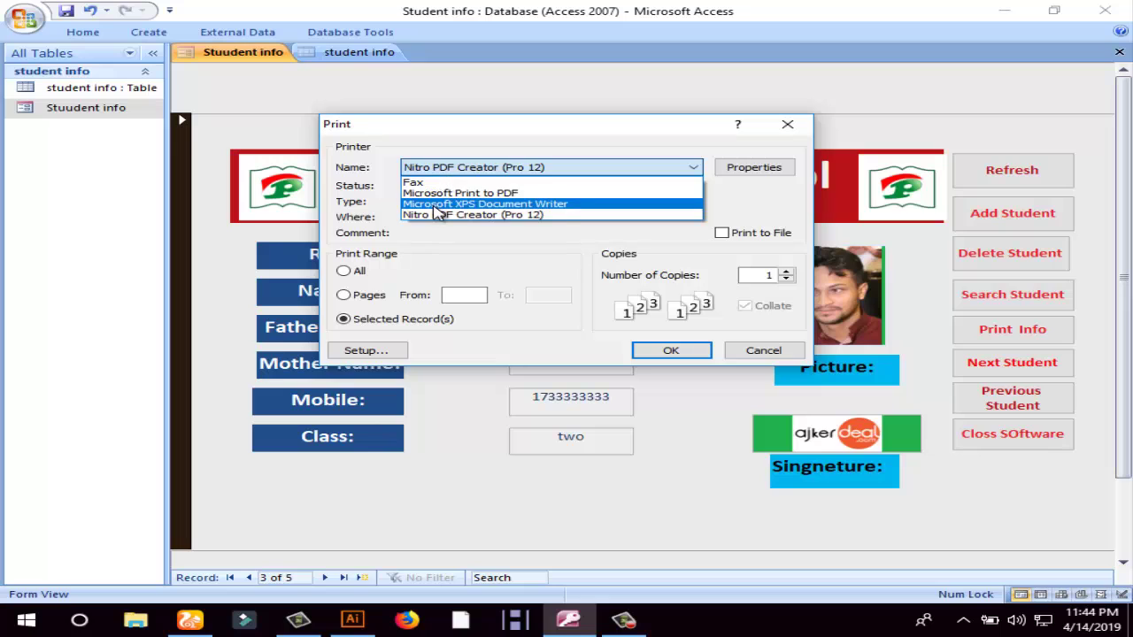
- Cancel printing to Microsoft Print to PDF and step back to record 1 of 5
{"action": "left_click", "coordinate": [442, 192]}
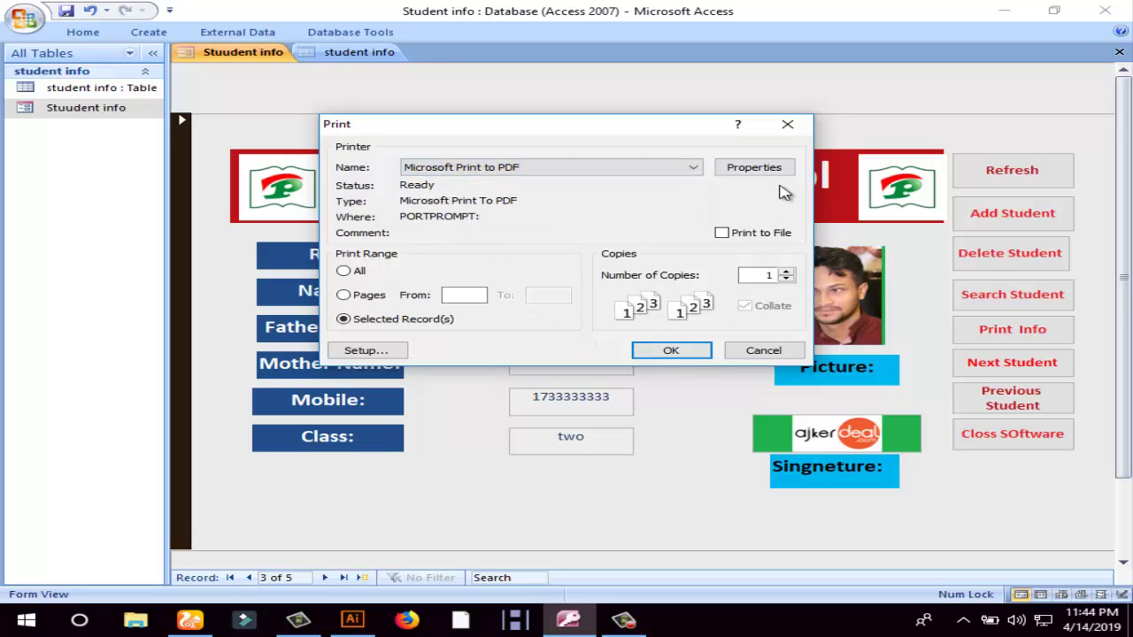
{"action": "left_click", "coordinate": [787, 124]}
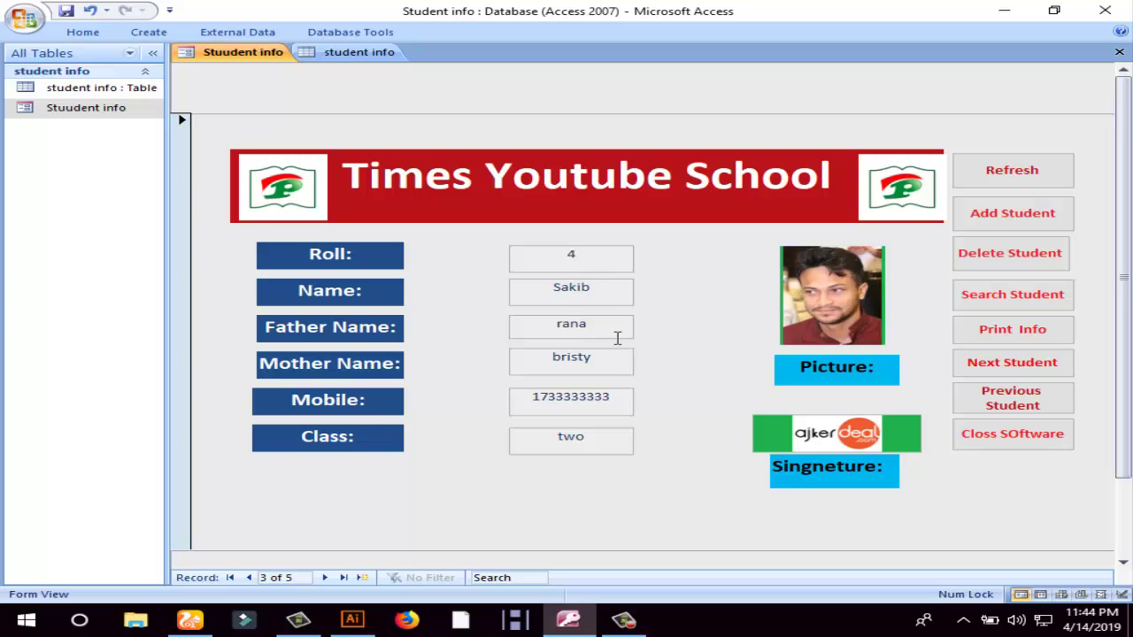
{"action": "left_click", "coordinate": [1007, 400]}
- Delete the first student record, confirming the deletion with Yes
{"action": "left_click", "coordinate": [1007, 400]}
{"action": "left_click", "coordinate": [567, 288]}
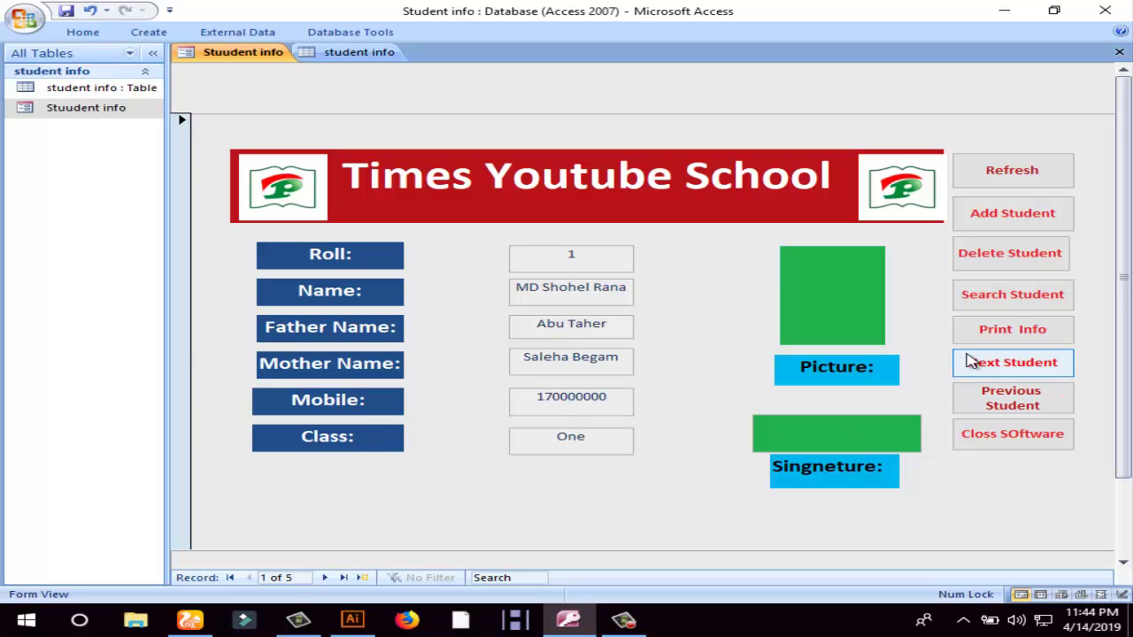
{"action": "left_click", "coordinate": [1028, 259]}
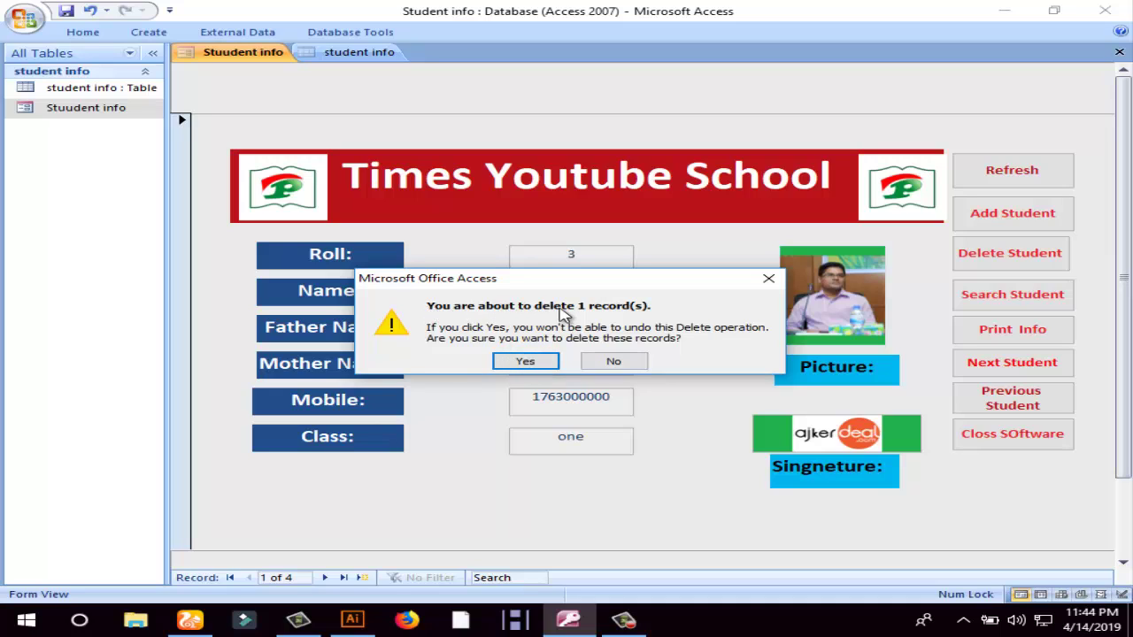
{"action": "left_click", "coordinate": [525, 361]}
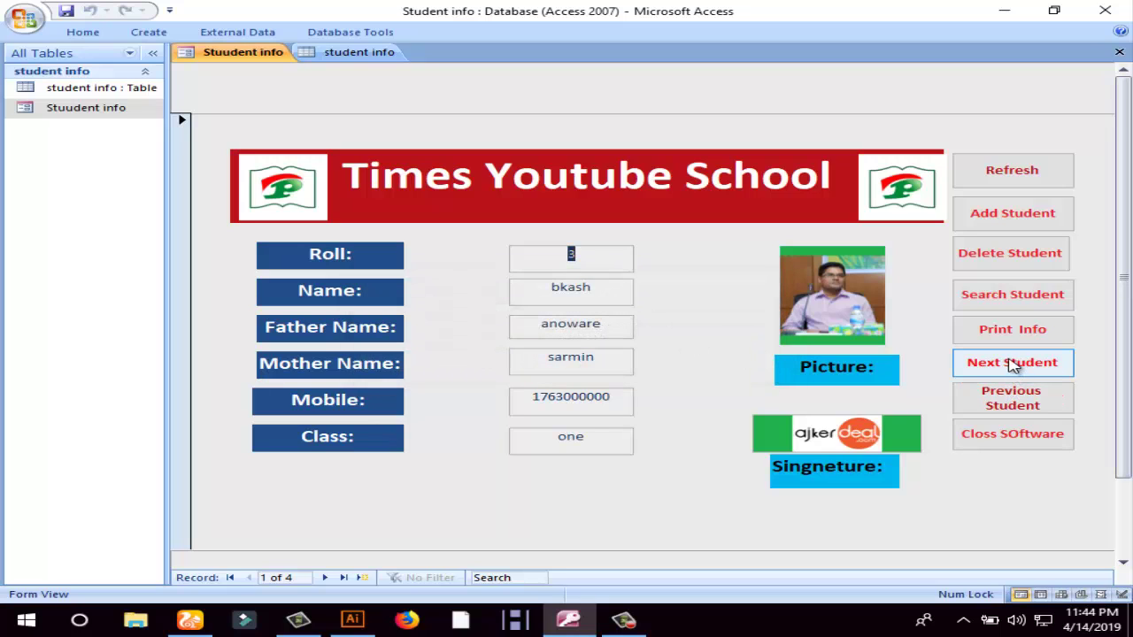
- Browse to the last of the 4 remaining records, then close Access
{"action": "left_click", "coordinate": [1001, 394]}
{"action": "left_click", "coordinate": [568, 251]}
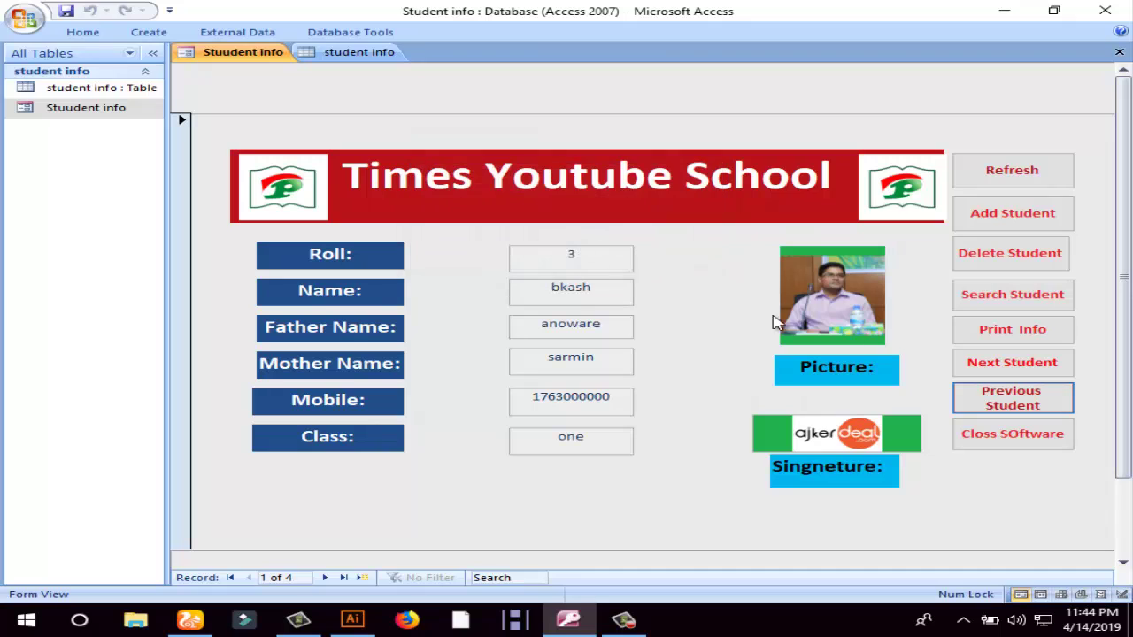
{"action": "left_click", "coordinate": [1014, 363]}
{"action": "left_click", "coordinate": [1015, 363]}
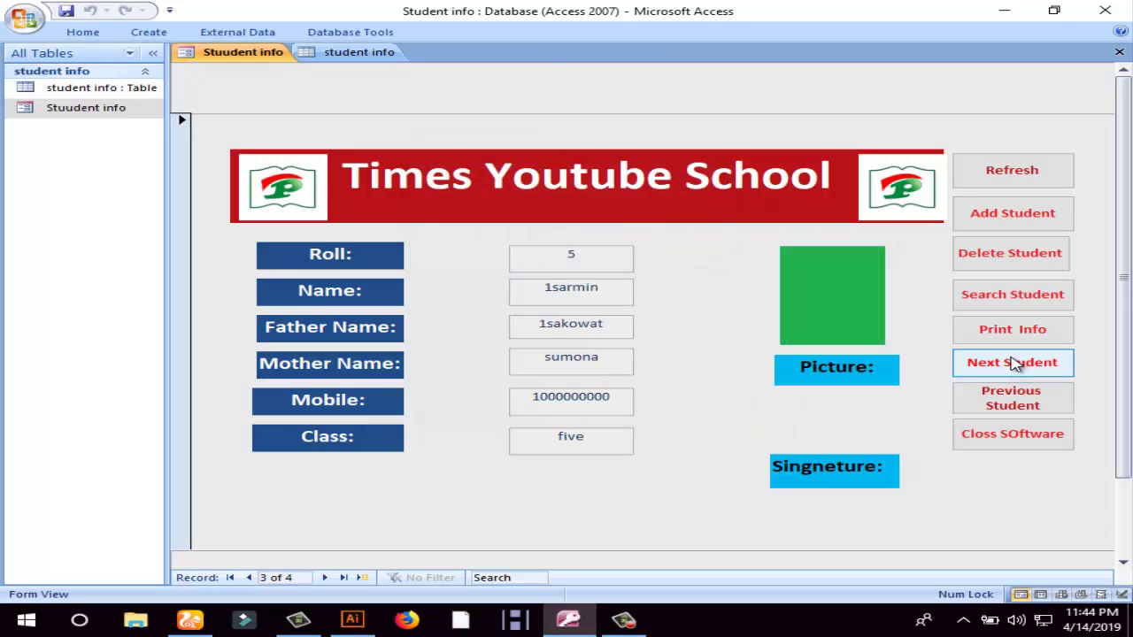
{"action": "left_click", "coordinate": [1015, 363]}
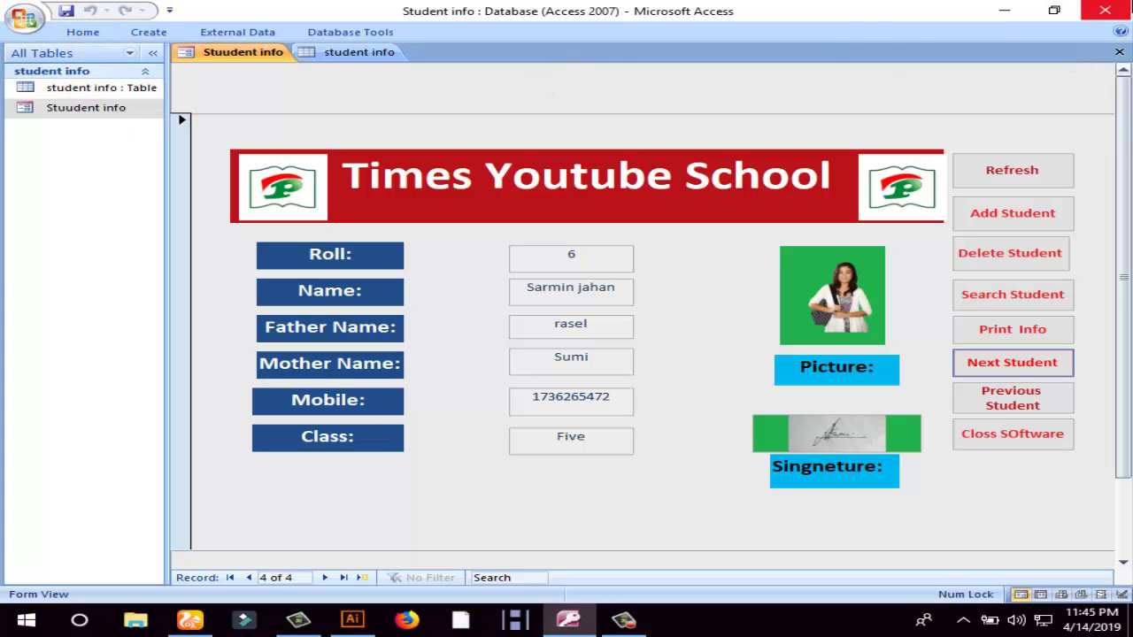
{"action": "left_click", "coordinate": [1104, 9]}
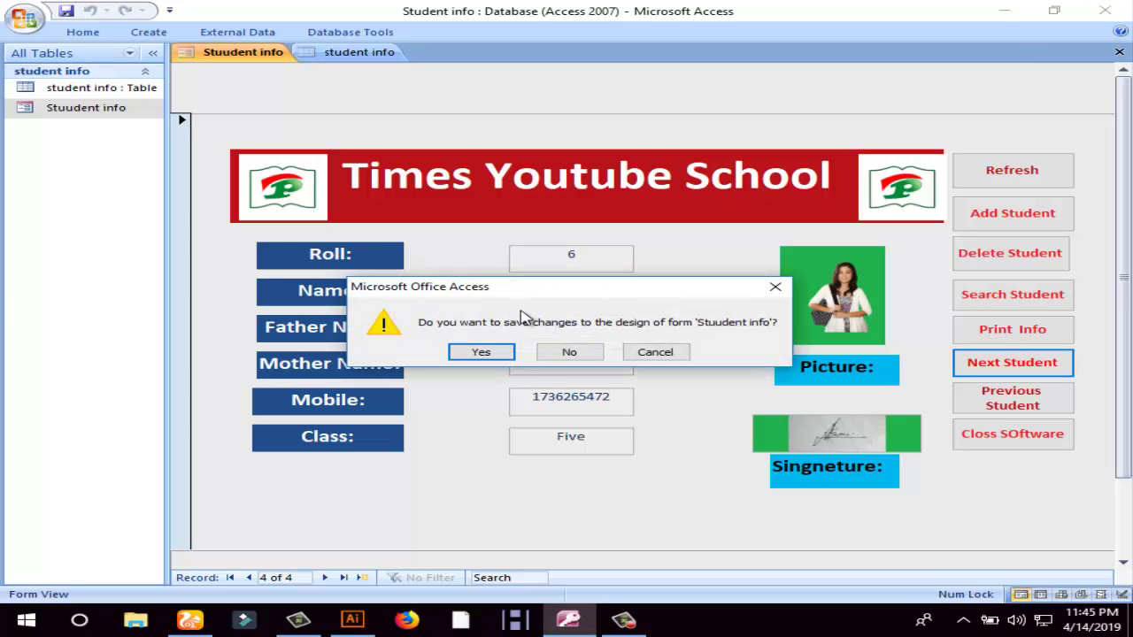
- Discard the form design changes and refresh the desktop several times
{"action": "left_click", "coordinate": [567, 357]}
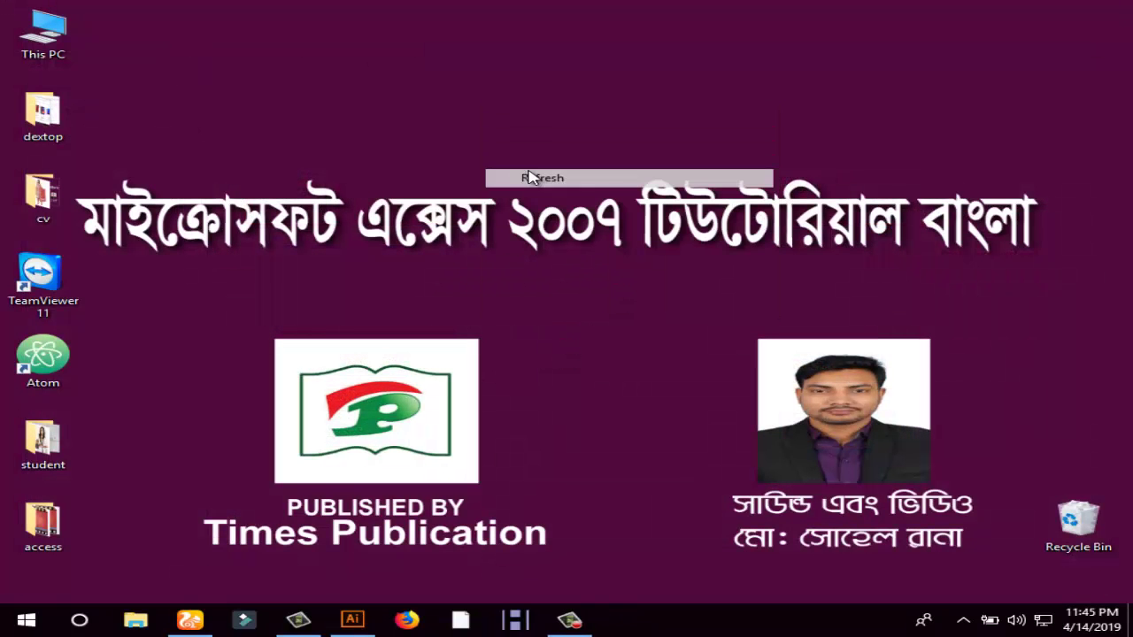
{"action": "left_click", "coordinate": [4, 631]}
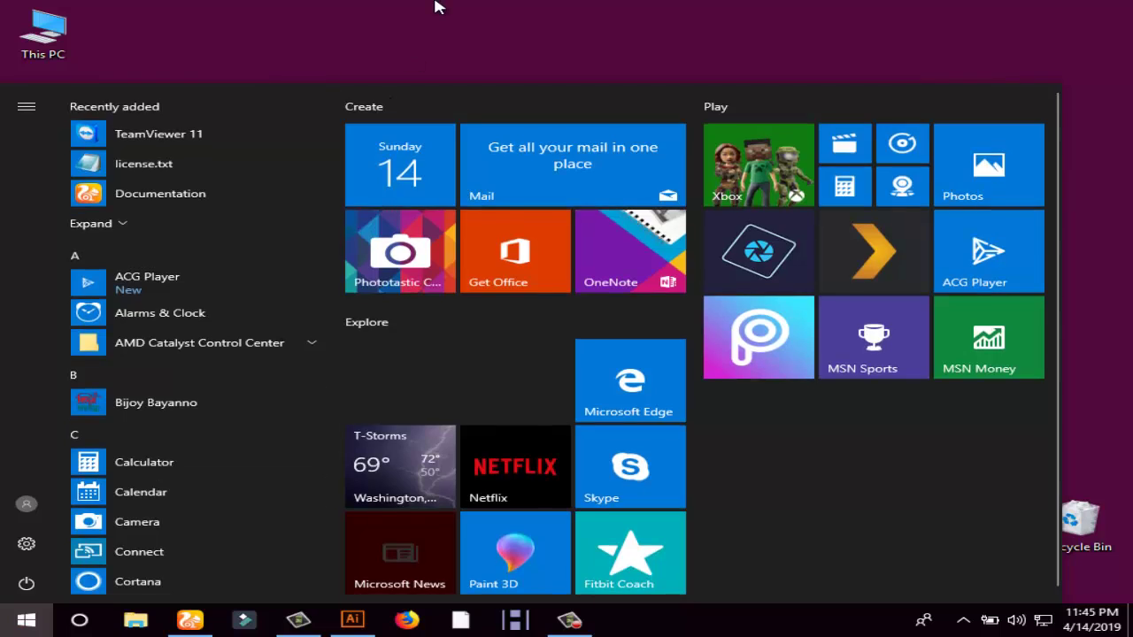
{"action": "right_click", "coordinate": [393, 85]}
{"action": "left_click", "coordinate": [443, 160]}
{"action": "right_click", "coordinate": [383, 35]}
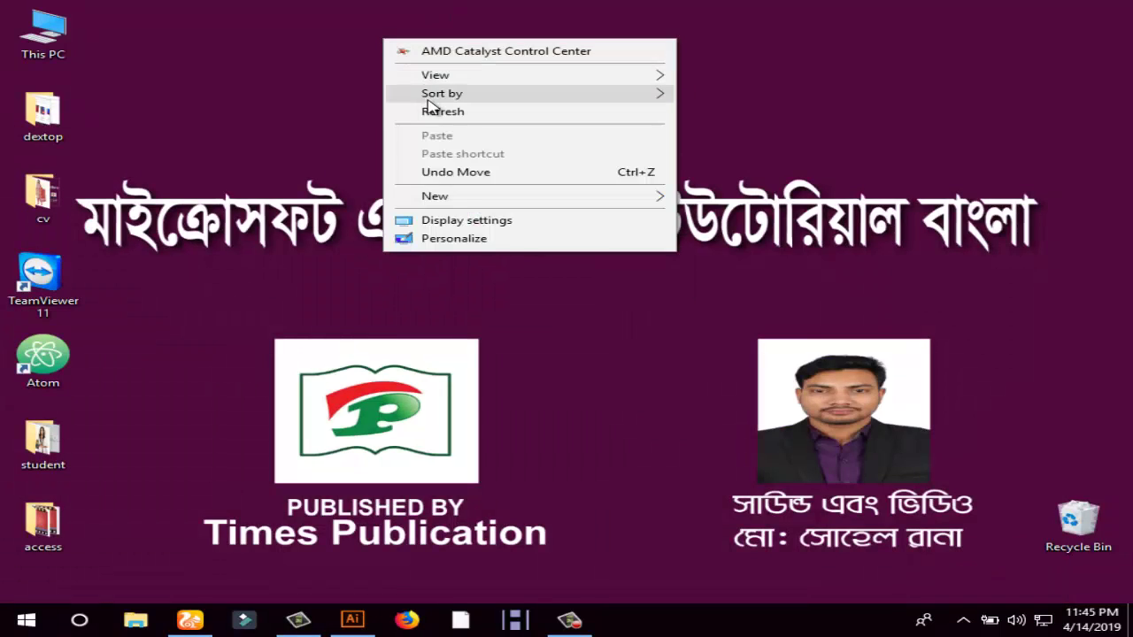
{"action": "left_click", "coordinate": [434, 109]}
{"action": "right_click", "coordinate": [419, 17]}
{"action": "left_click", "coordinate": [469, 93]}
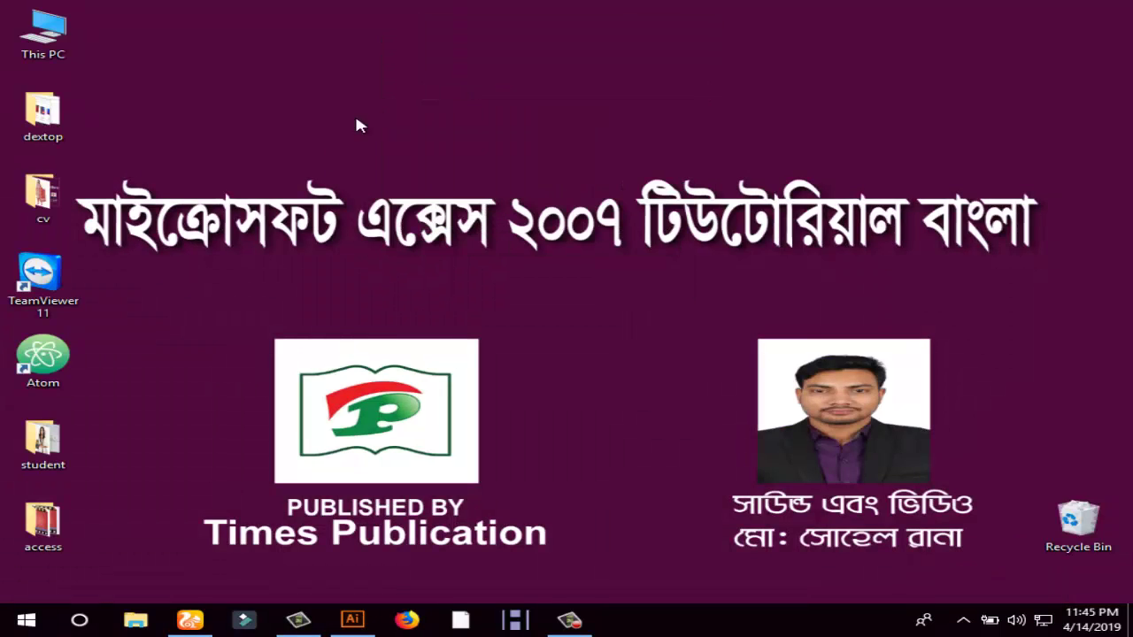
{"action": "right_click", "coordinate": [316, 69]}
{"action": "left_click", "coordinate": [355, 142]}
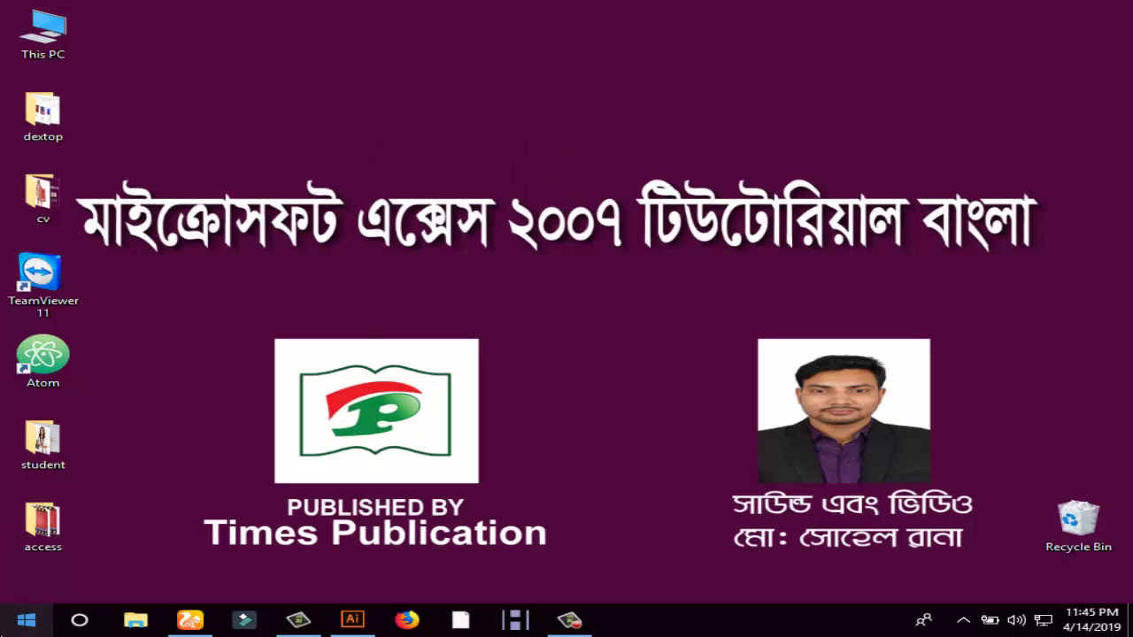
- Launch Microsoft Office Access 2007 from the Start menu's Microsoft Office group
{"action": "left_click", "coordinate": [3, 630]}
{"action": "scroll", "coordinate": [165, 430], "scroll_direction": "down", "scroll_amount": 8}
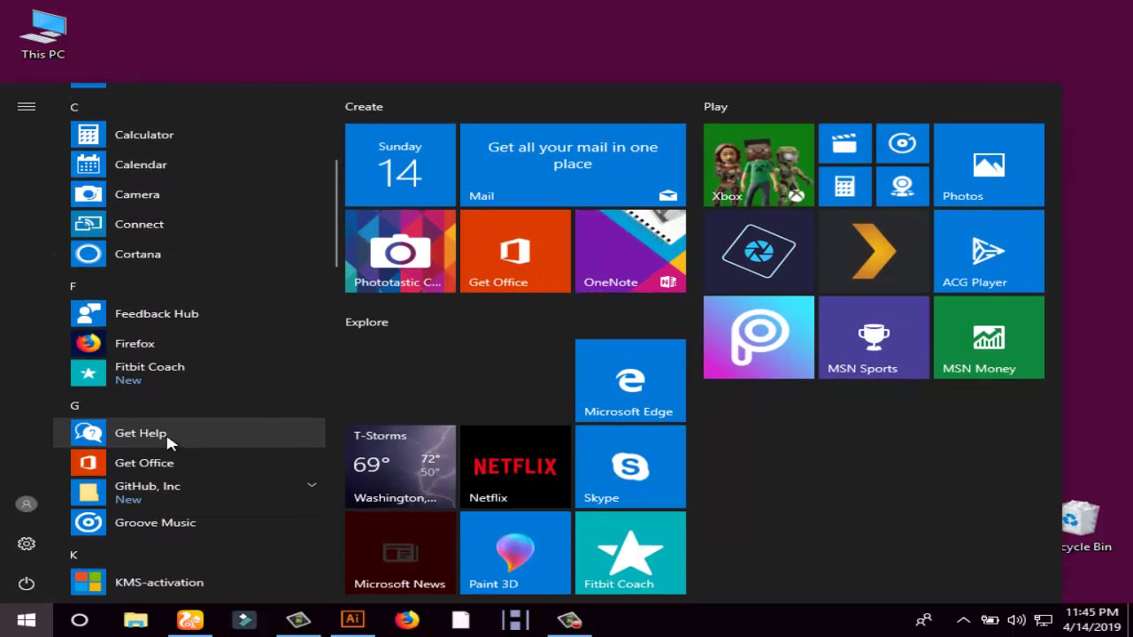
{"action": "scroll", "coordinate": [165, 430], "scroll_direction": "down", "scroll_amount": 3}
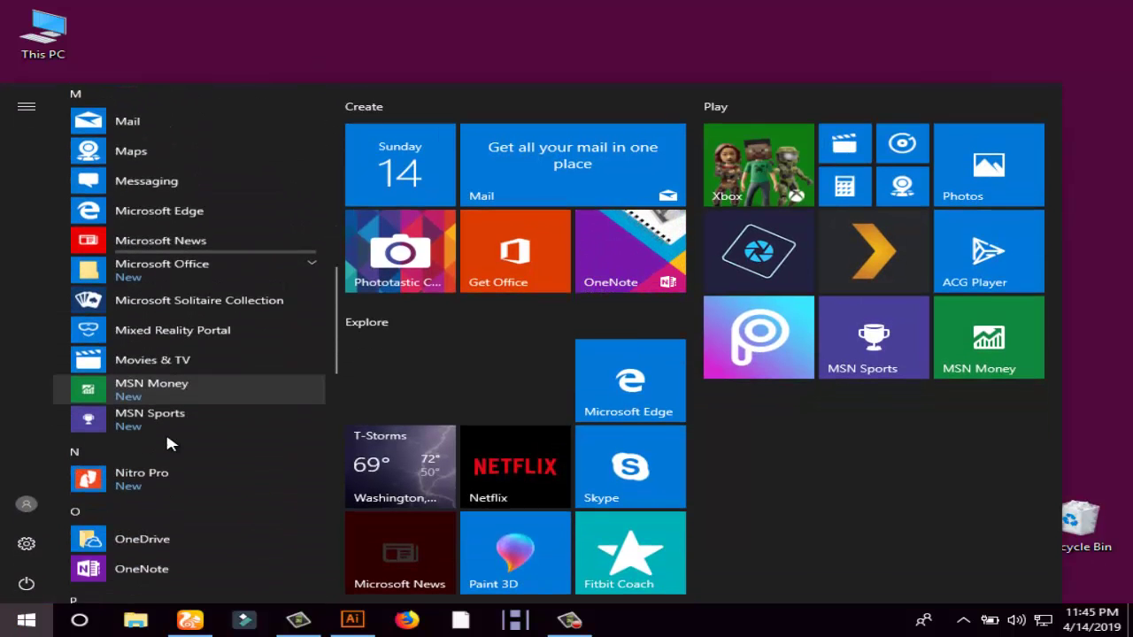
{"action": "left_click", "coordinate": [199, 256]}
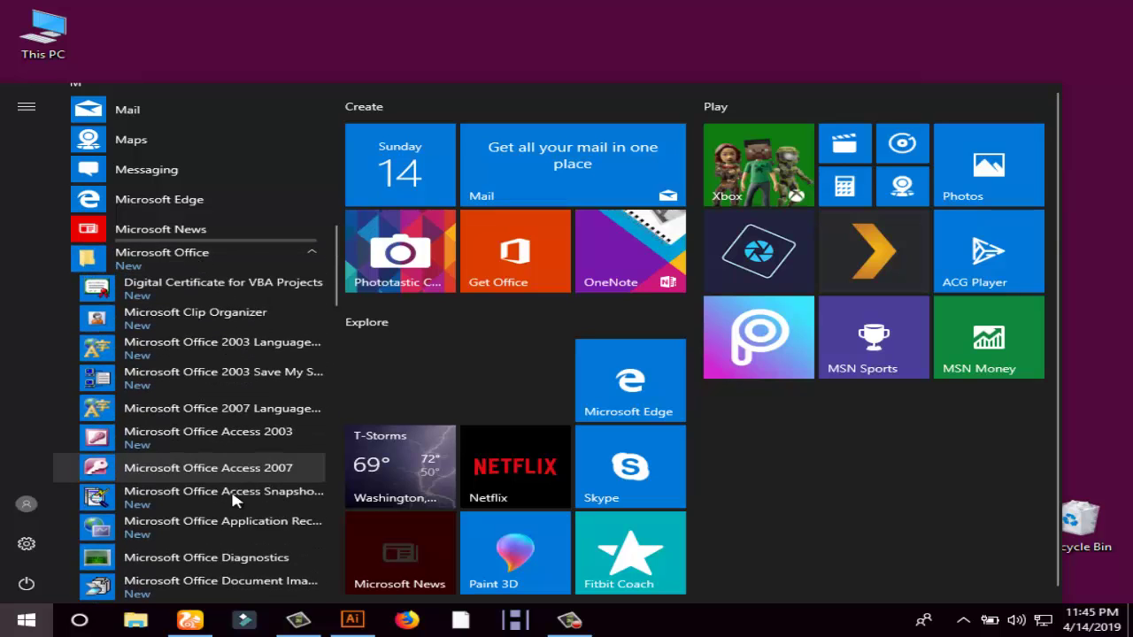
{"action": "left_click", "coordinate": [160, 469]}
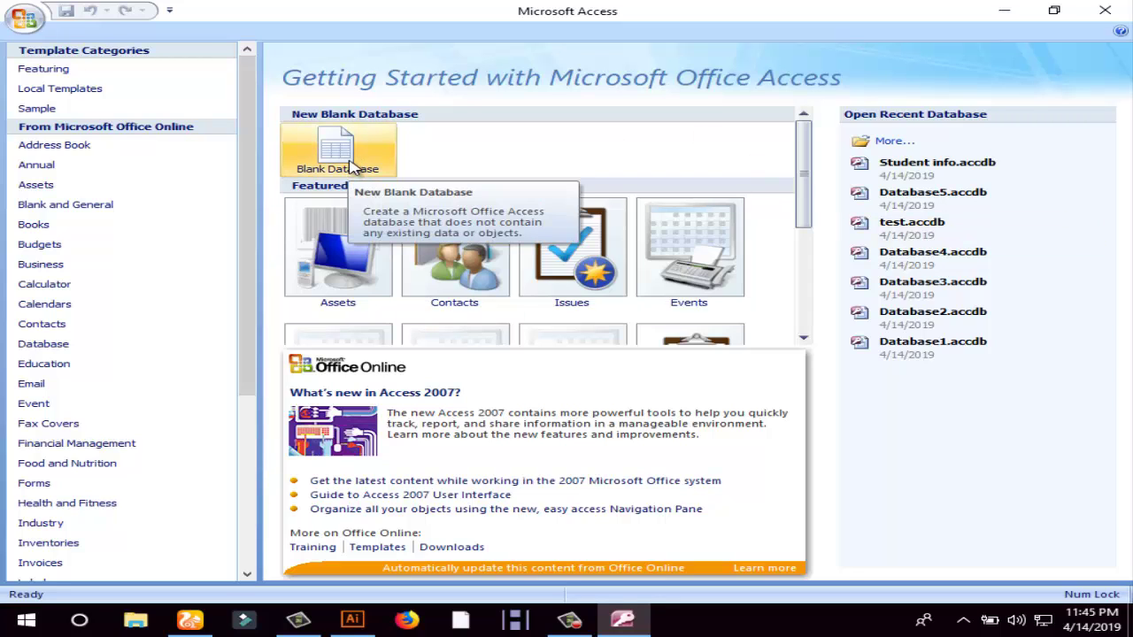
- Open test.accdb and its Times table, then bring up the Blank Database pane
{"action": "left_click", "coordinate": [345, 154]}
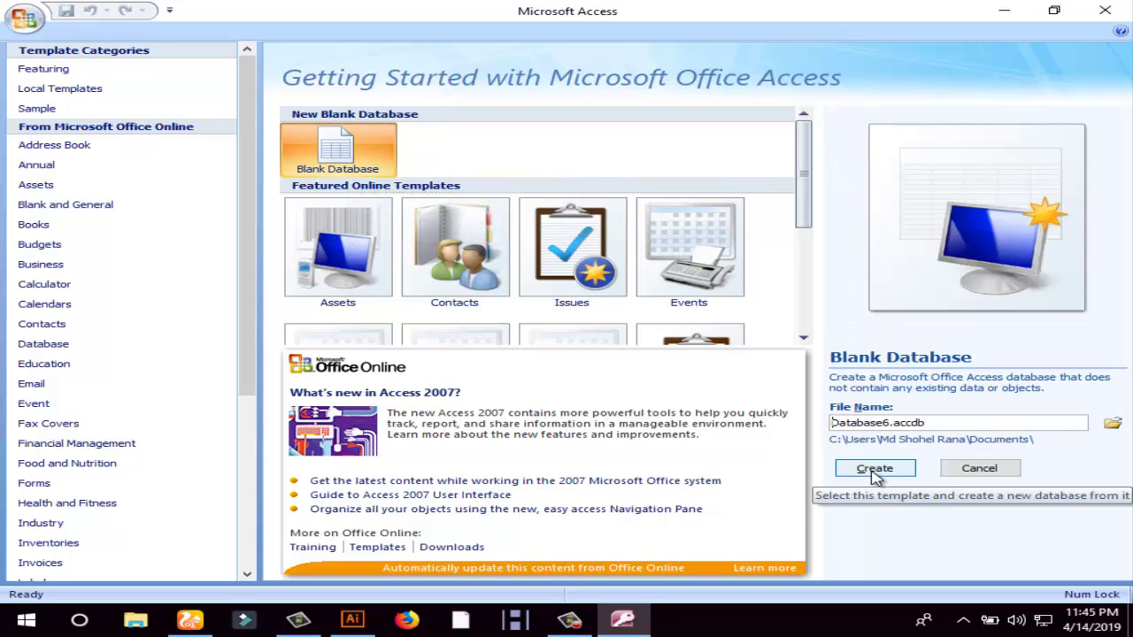
{"action": "left_click", "coordinate": [985, 470]}
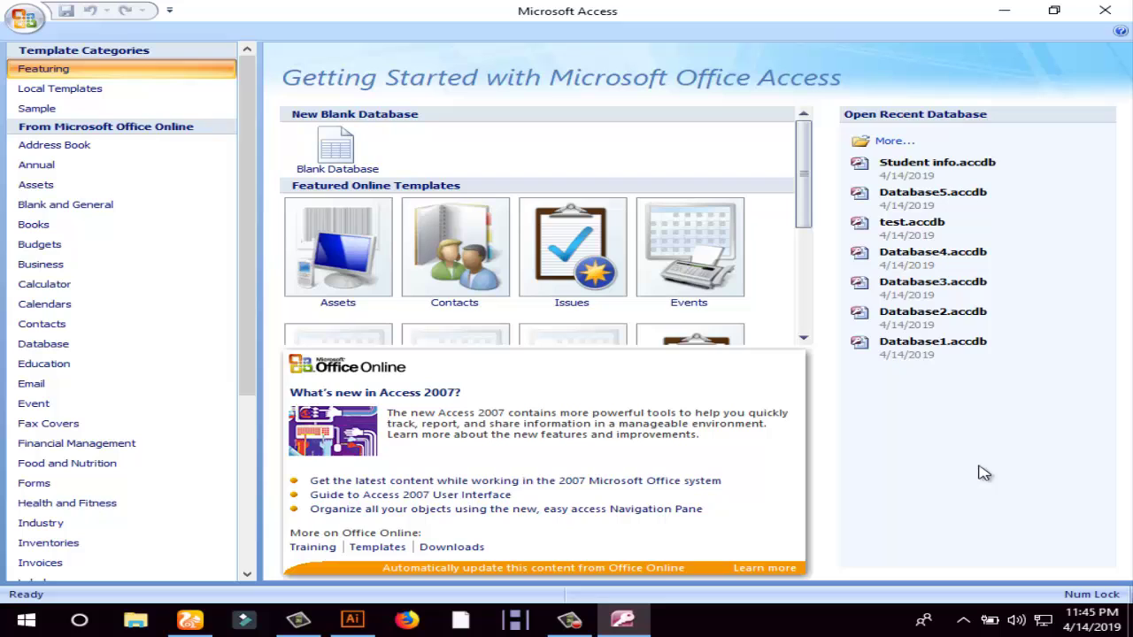
{"action": "left_click", "coordinate": [899, 221]}
{"action": "double_click", "coordinate": [74, 122]}
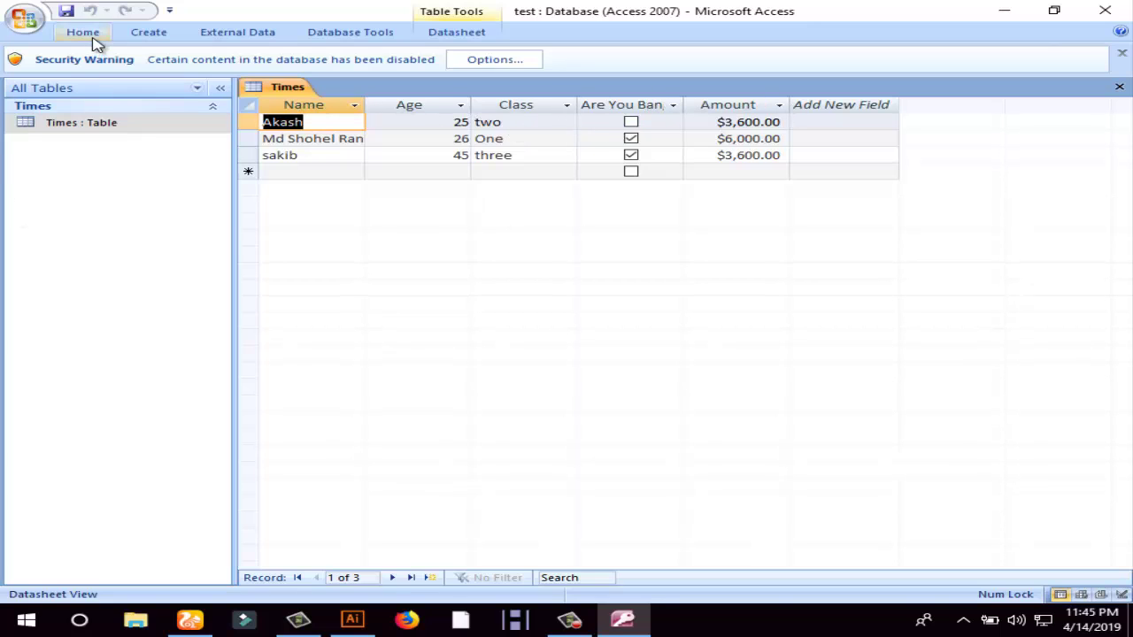
{"action": "left_click", "coordinate": [24, 19]}
{"action": "left_click", "coordinate": [52, 71]}
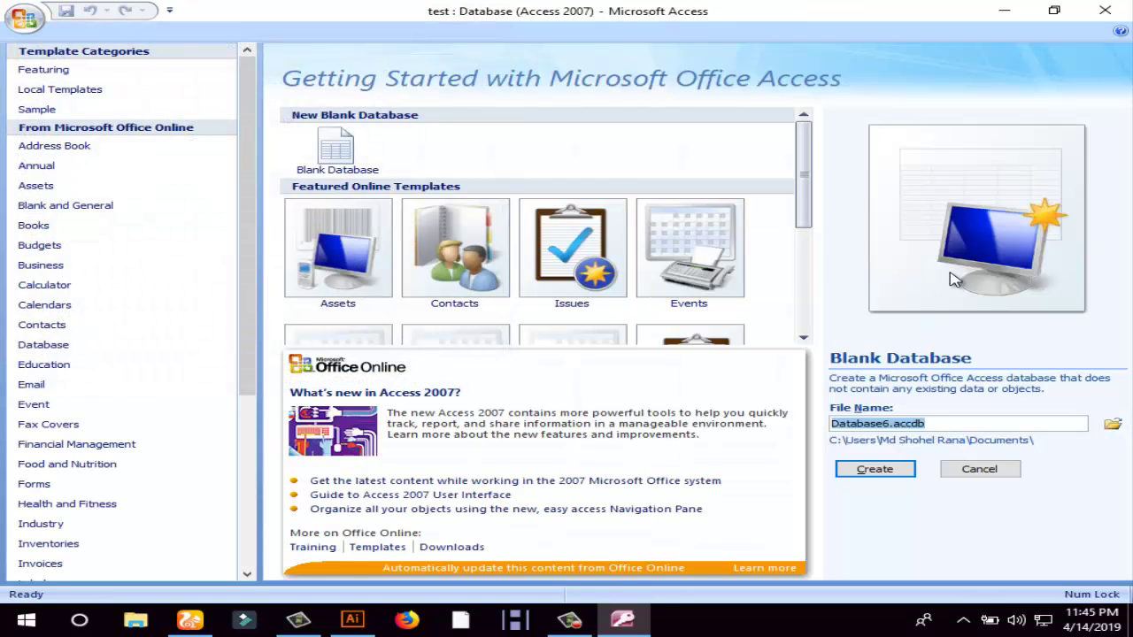
- Create a new blank database named student.accdb
{"action": "left_click", "coordinate": [332, 152]}
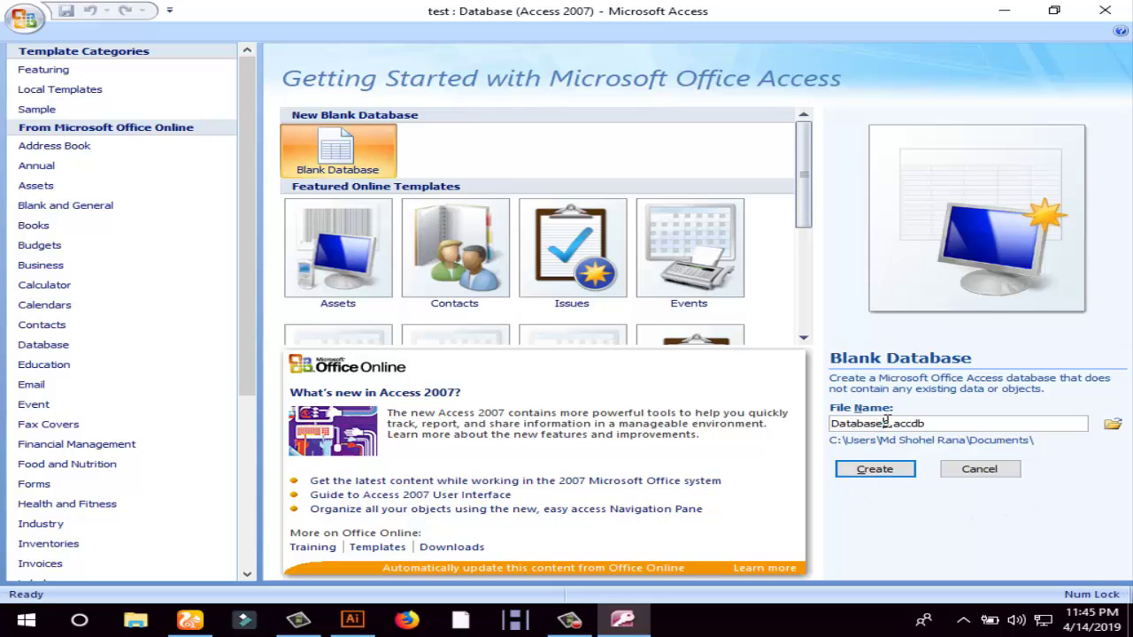
{"action": "key", "text": "BackSpace"}
{"action": "key", "text": "BackSpace"}
{"action": "key", "text": "BackSpace"}
{"action": "key", "text": "BackSpace"}
{"action": "key", "text": "BackSpace"}
{"action": "key", "text": "BackSpace"}
{"action": "key", "text": "BackSpace"}
{"action": "key", "text": "BackSpace"}
{"action": "key", "text": "BackSpace"}
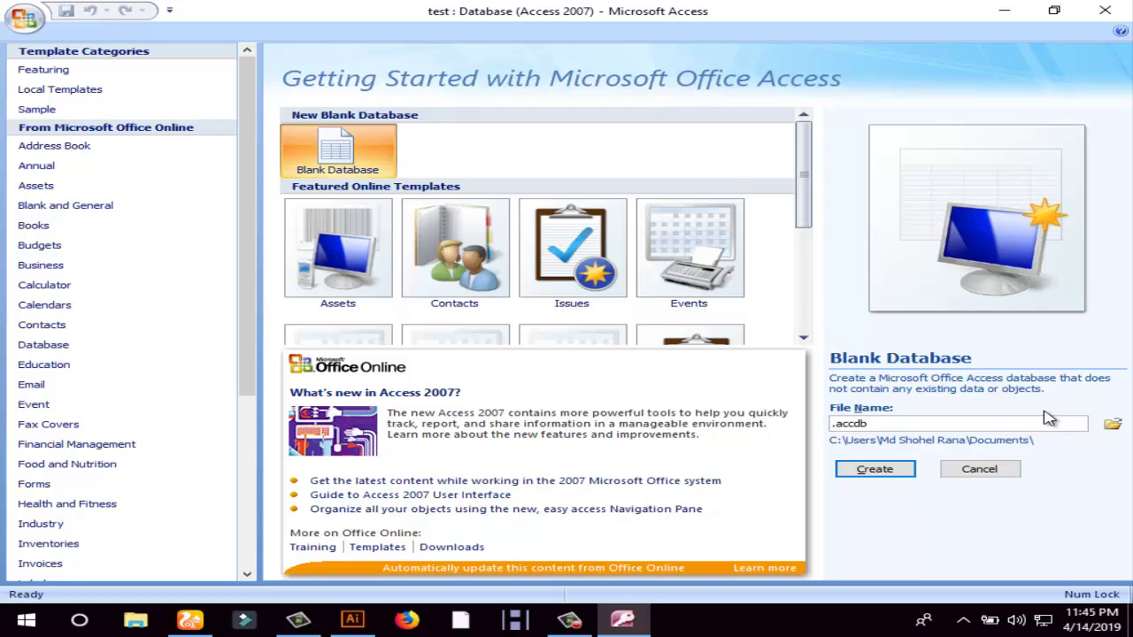
{"action": "type", "text": "student"}
{"action": "key", "text": "Return"}
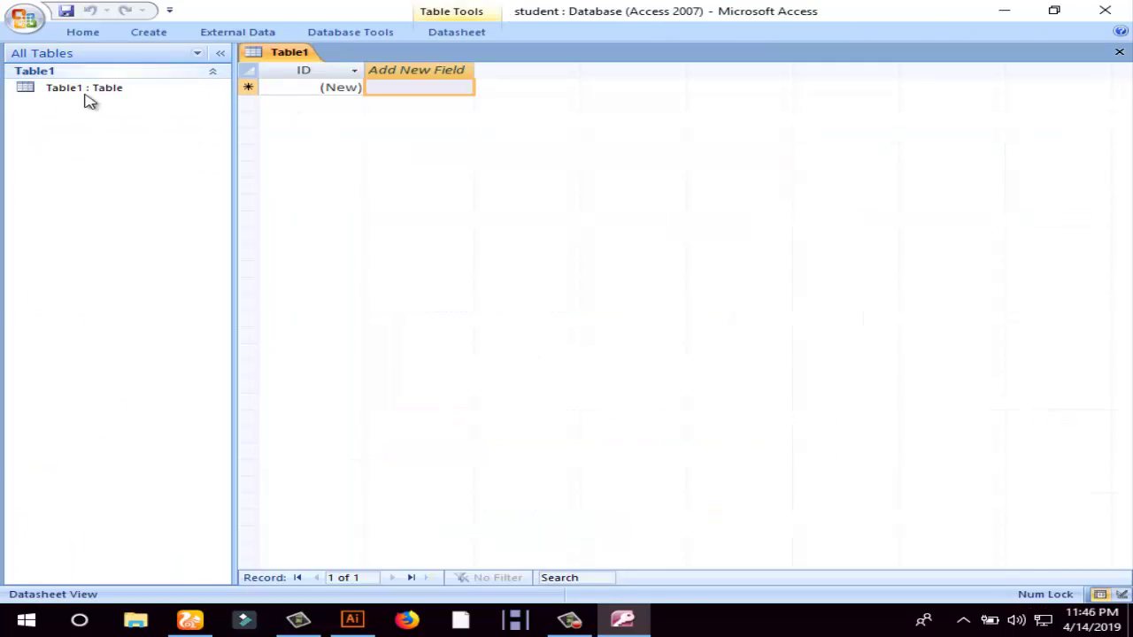
- Add a new table, switch it to Design View and save it as 'student'
{"action": "left_click", "coordinate": [79, 33]}
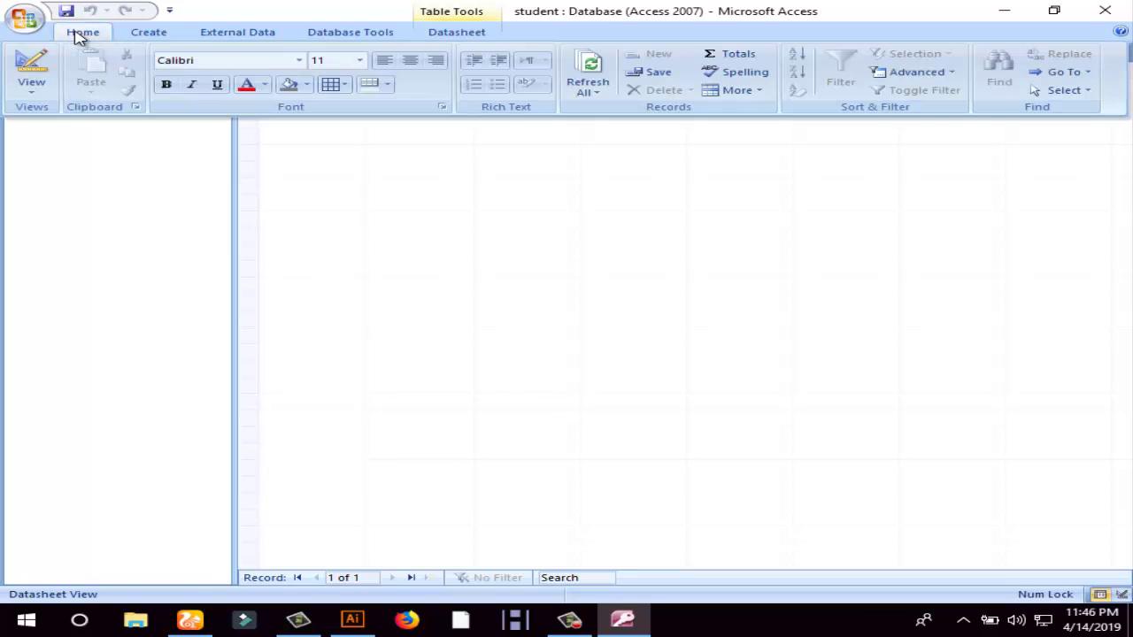
{"action": "left_click", "coordinate": [39, 94]}
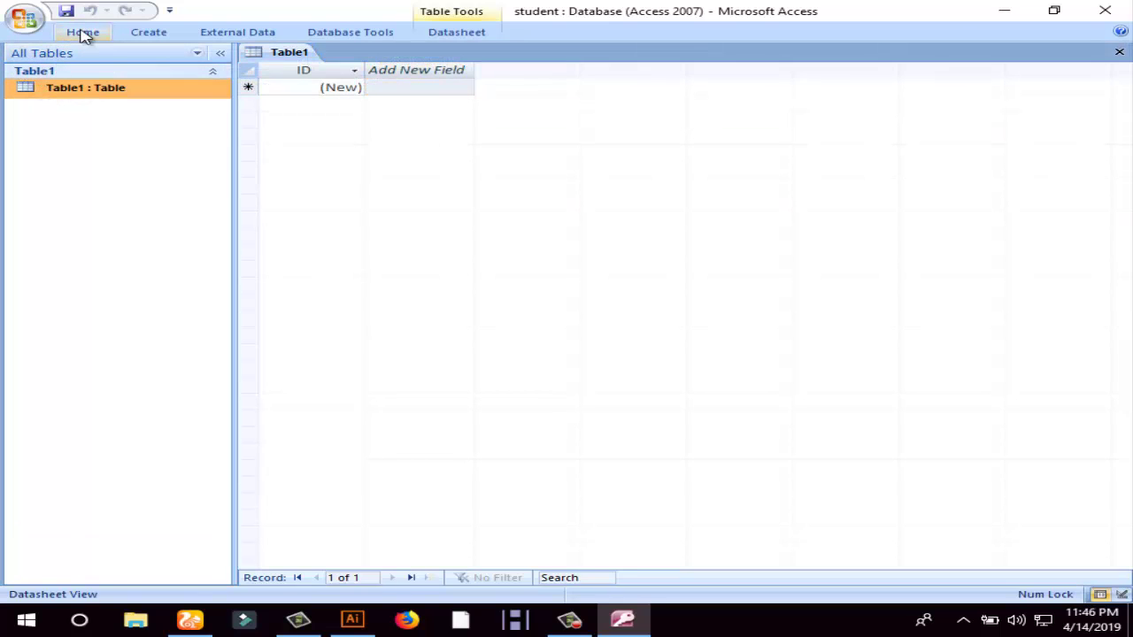
{"action": "left_click", "coordinate": [147, 32]}
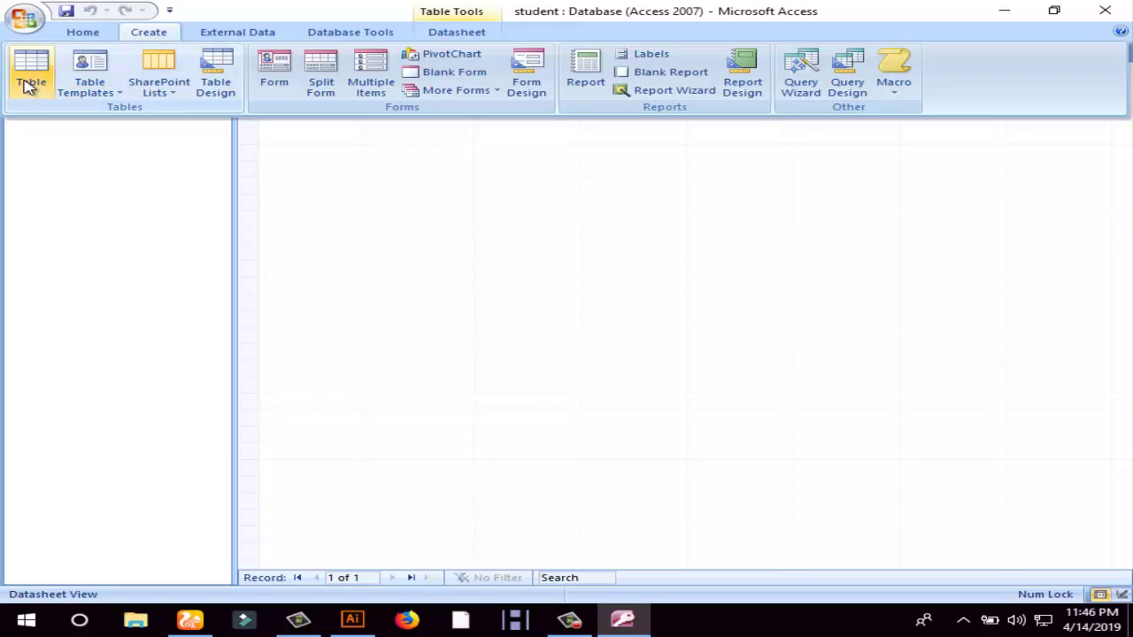
{"action": "left_click", "coordinate": [87, 36]}
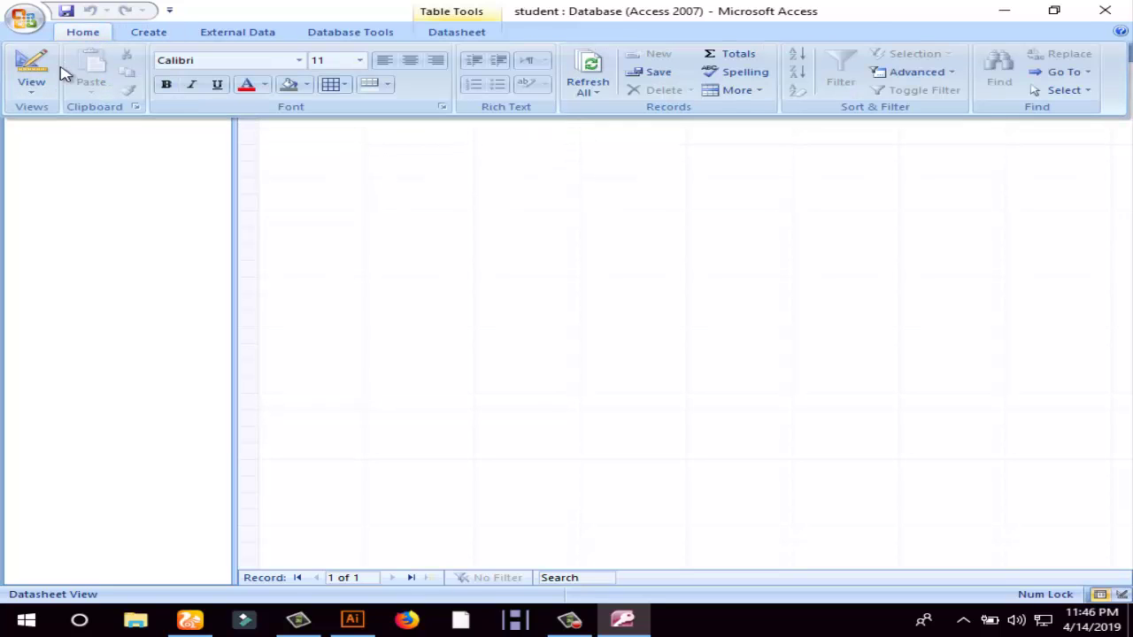
{"action": "left_click", "coordinate": [32, 87]}
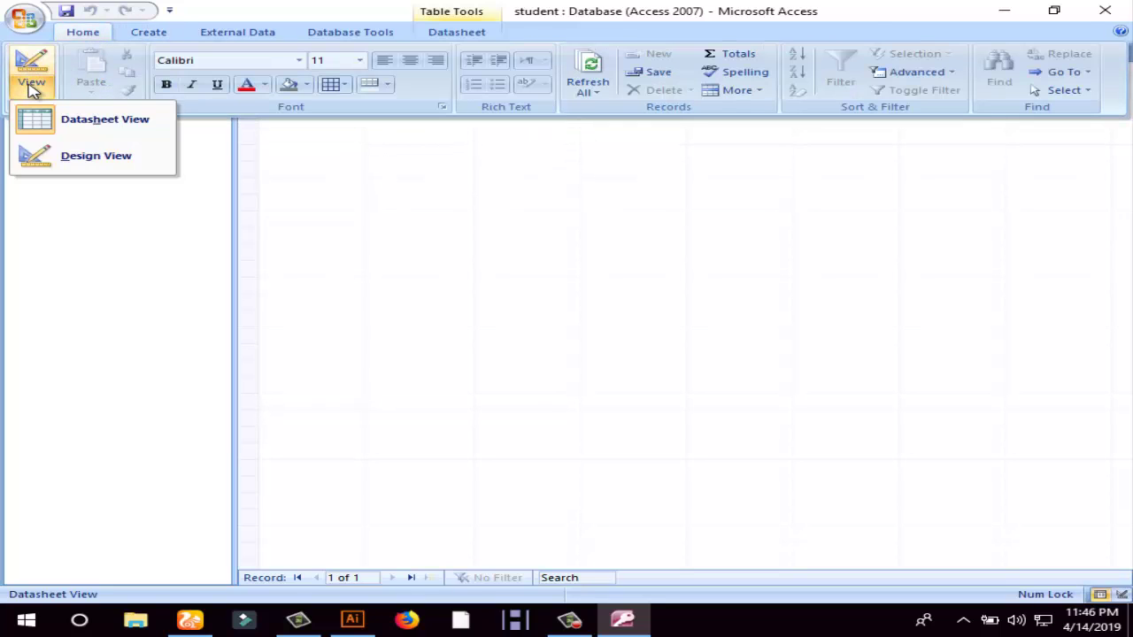
{"action": "left_click", "coordinate": [80, 162]}
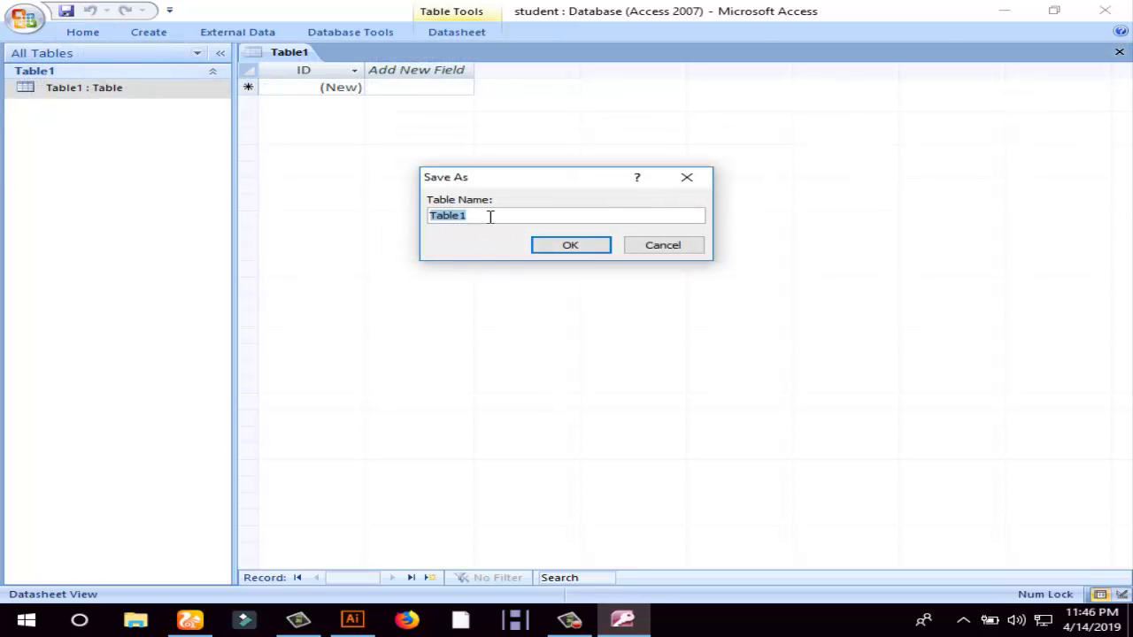
{"action": "type", "text": "student"}
{"action": "key", "text": "Return"}
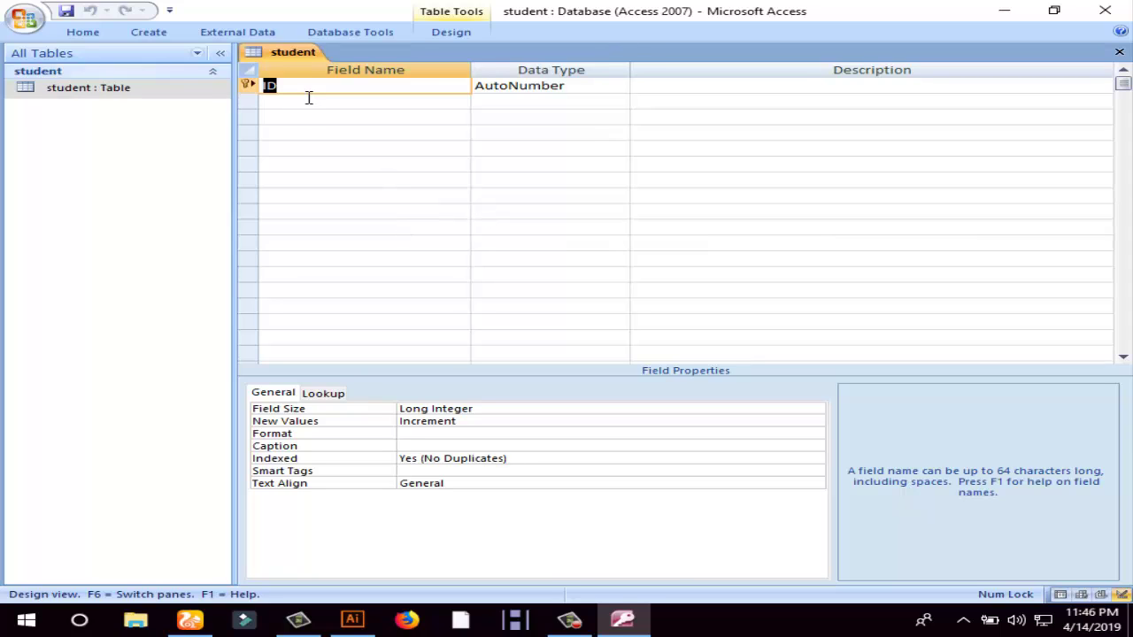
- Rename ID to Roll as AutoNumber and add a Name field
{"action": "left_click", "coordinate": [282, 84]}
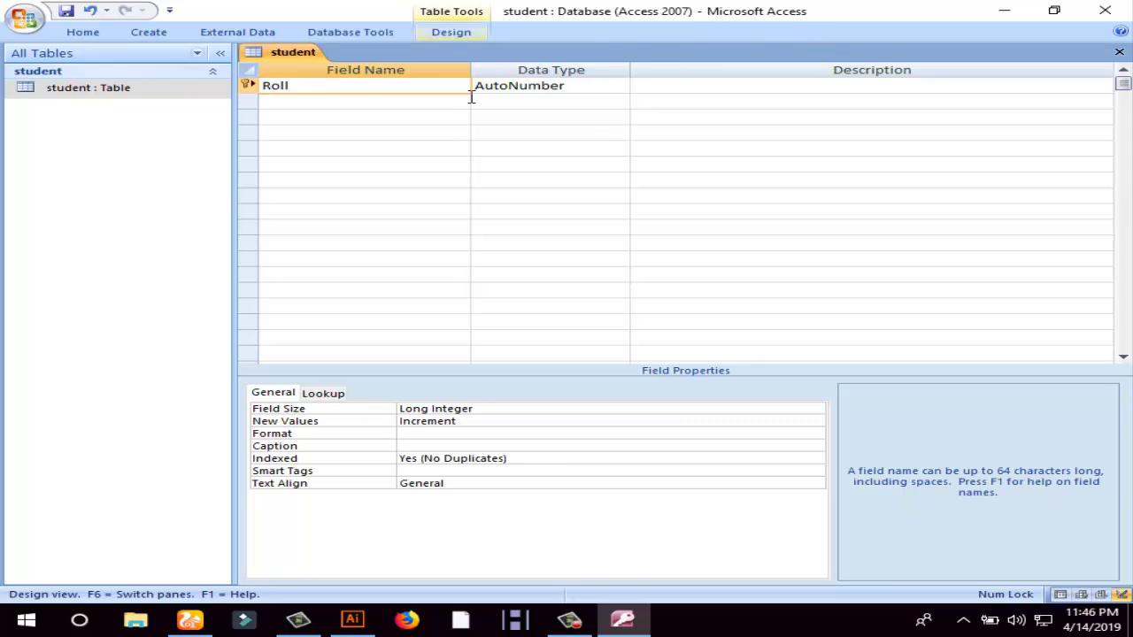
{"action": "left_click", "coordinate": [531, 86]}
{"action": "left_click", "coordinate": [619, 86]}
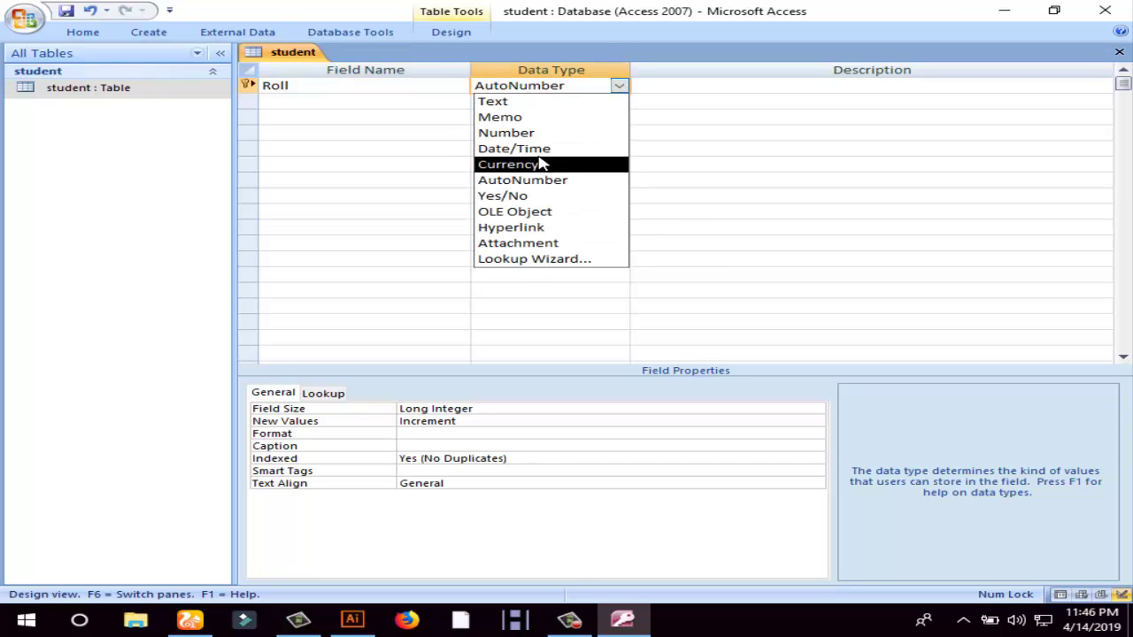
{"action": "left_click", "coordinate": [622, 87]}
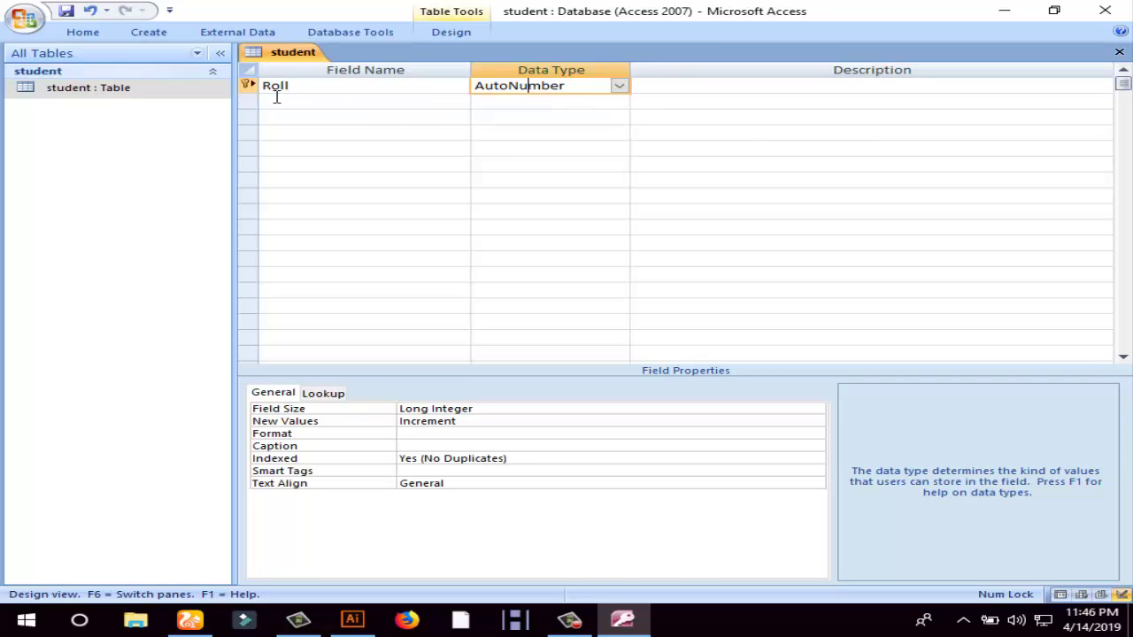
{"action": "left_click", "coordinate": [274, 99]}
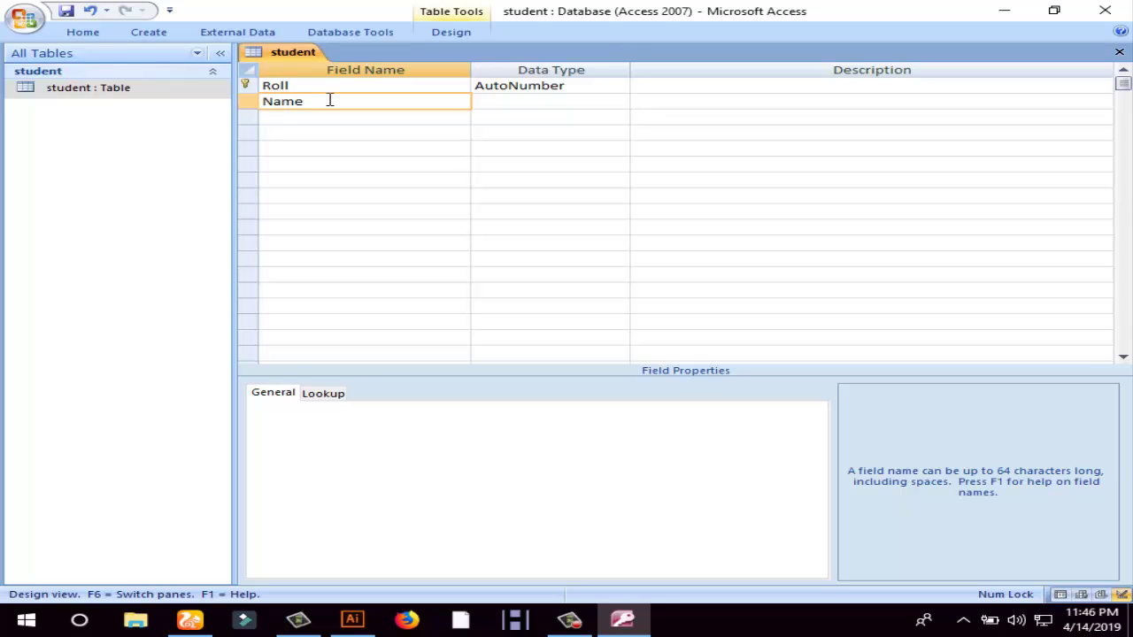
{"action": "type", "text": "Name"}
{"action": "left_click", "coordinate": [507, 108]}
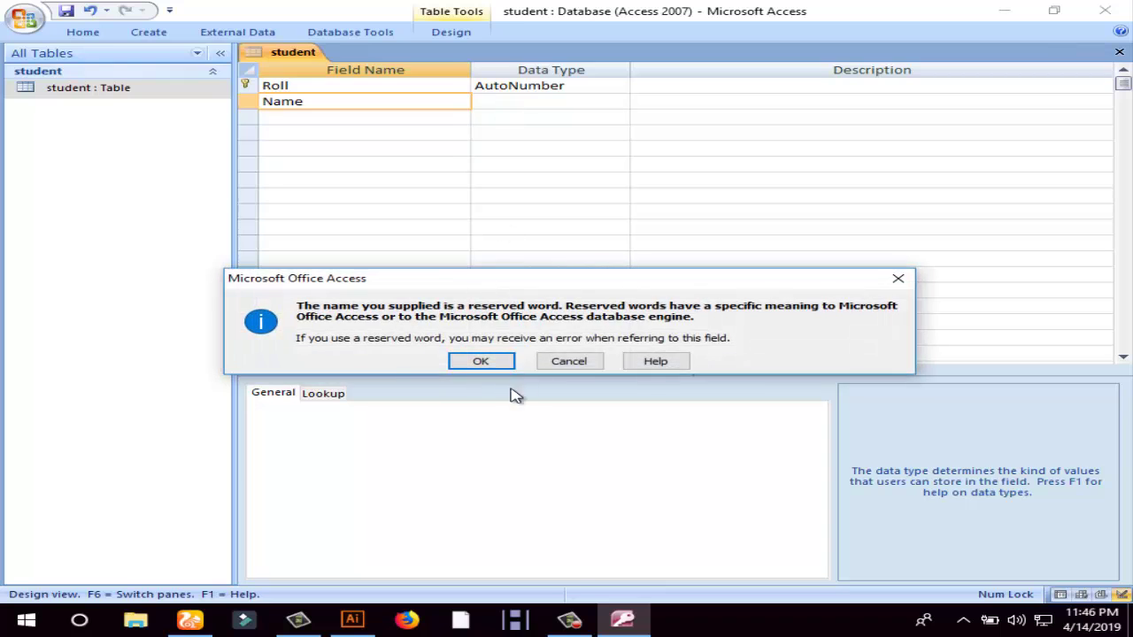
{"action": "left_click", "coordinate": [495, 361]}
- Add Fathers and Mobile fields, making Mobile a Number field
{"action": "left_click", "coordinate": [320, 118]}
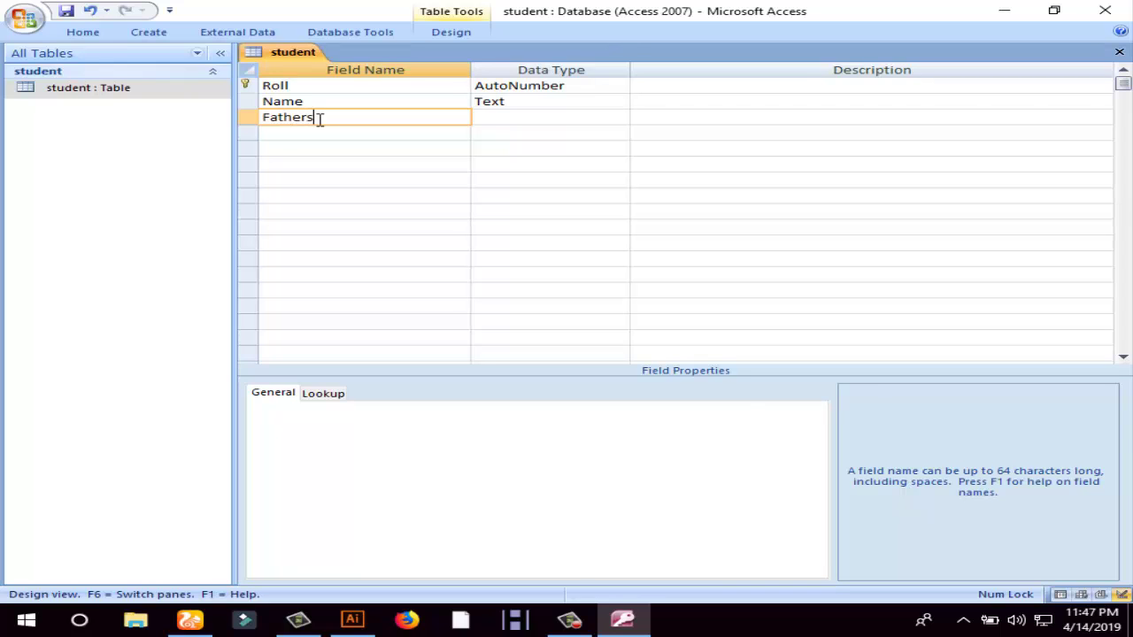
{"action": "left_click", "coordinate": [419, 141]}
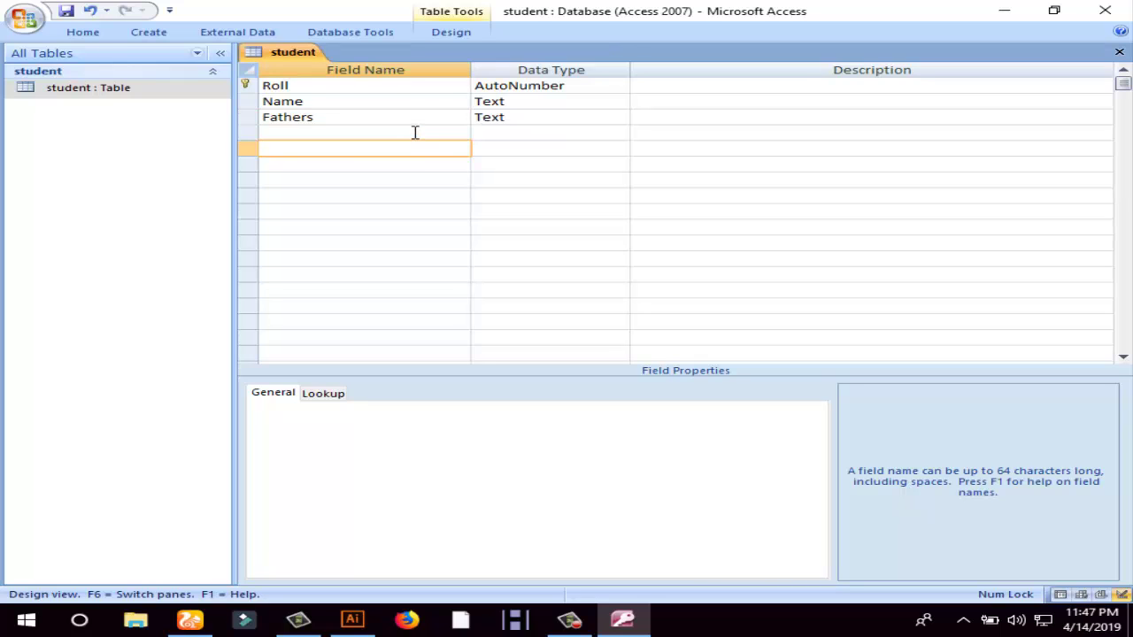
{"action": "left_click", "coordinate": [415, 131]}
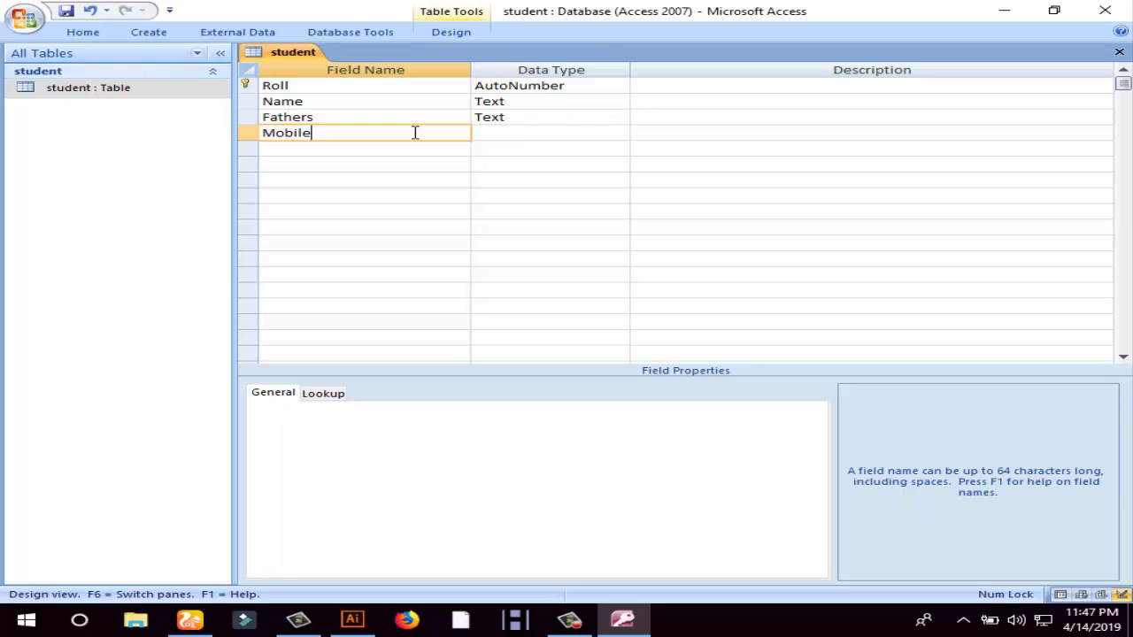
{"action": "left_click", "coordinate": [523, 116]}
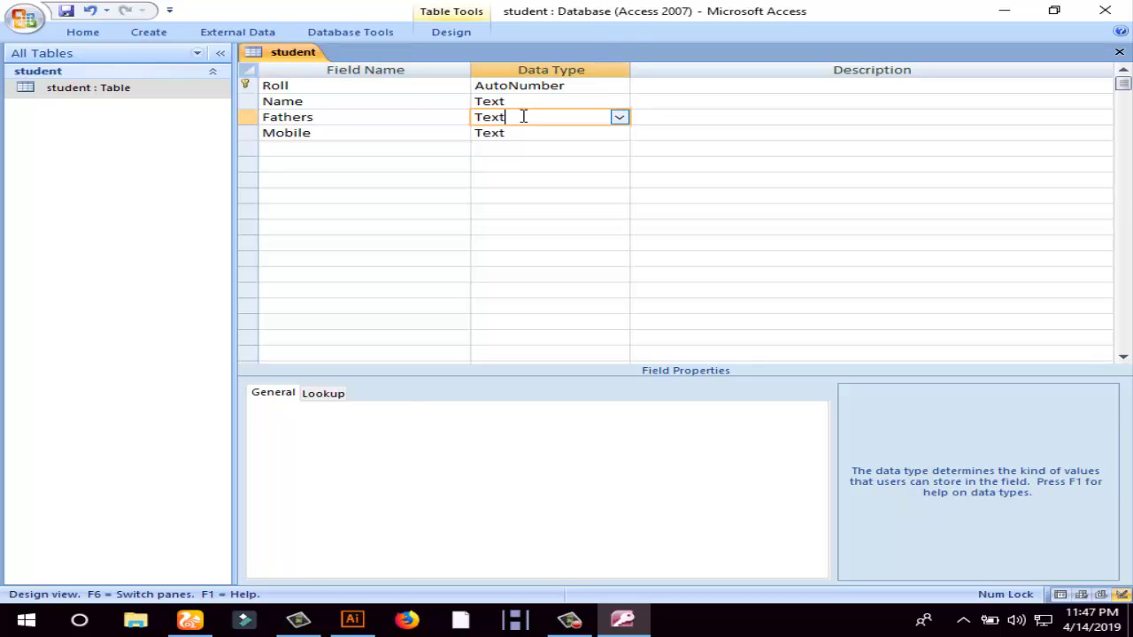
{"action": "left_click", "coordinate": [618, 133]}
{"action": "left_click", "coordinate": [602, 139]}
{"action": "left_click", "coordinate": [622, 133]}
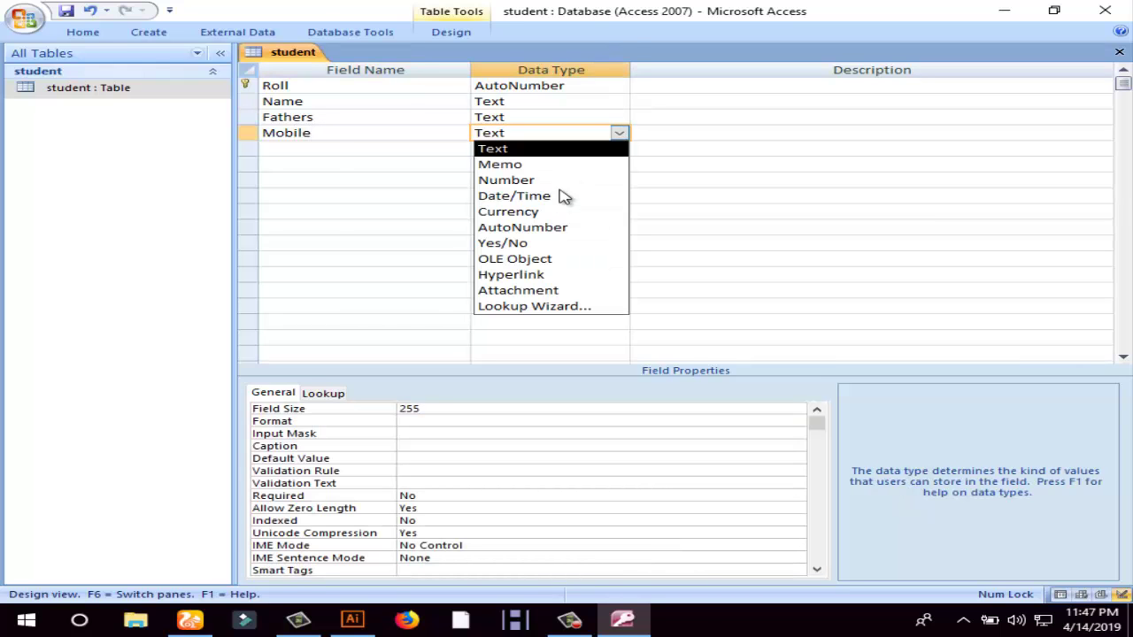
{"action": "left_click", "coordinate": [525, 180]}
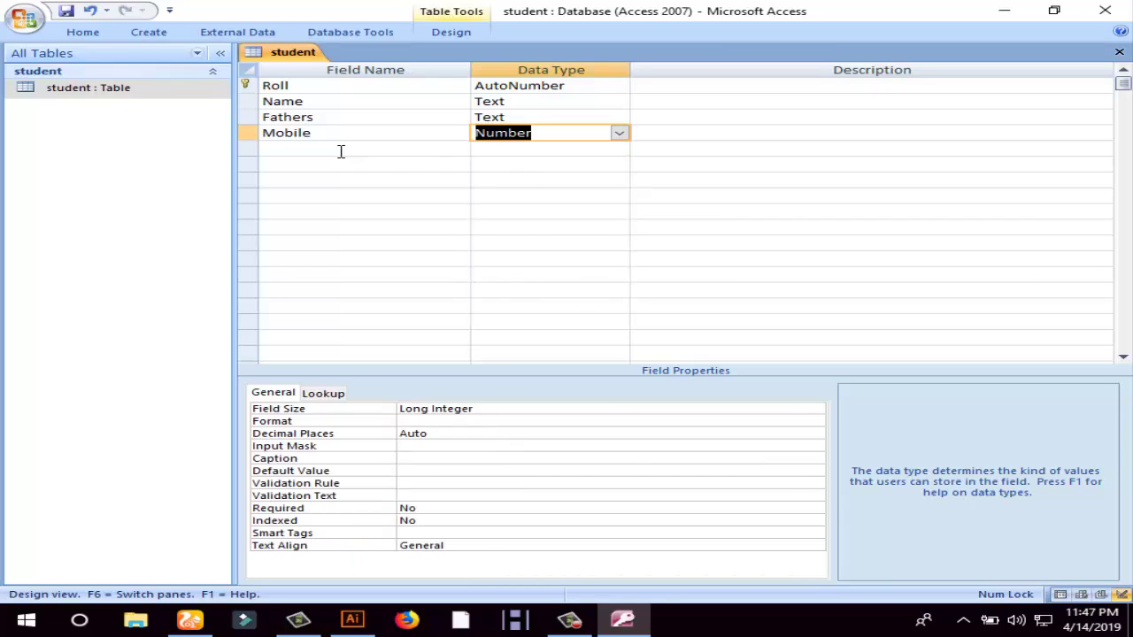
- Add a Class Text field and a Reg Number field
{"action": "left_click", "coordinate": [337, 150]}
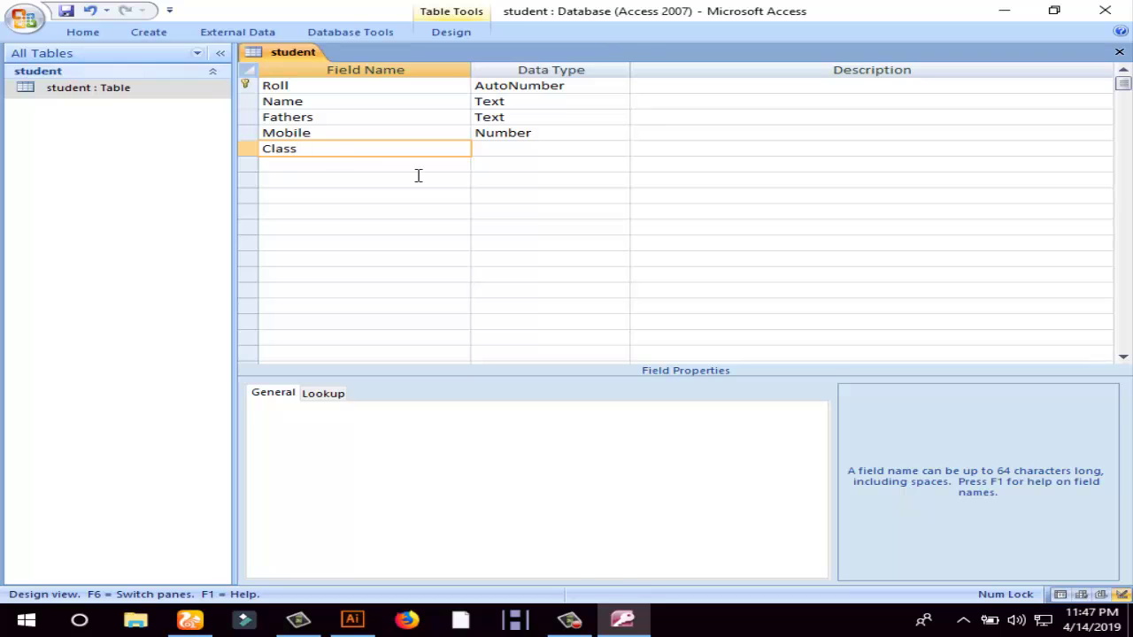
{"action": "left_click", "coordinate": [591, 148]}
{"action": "left_click", "coordinate": [618, 148]}
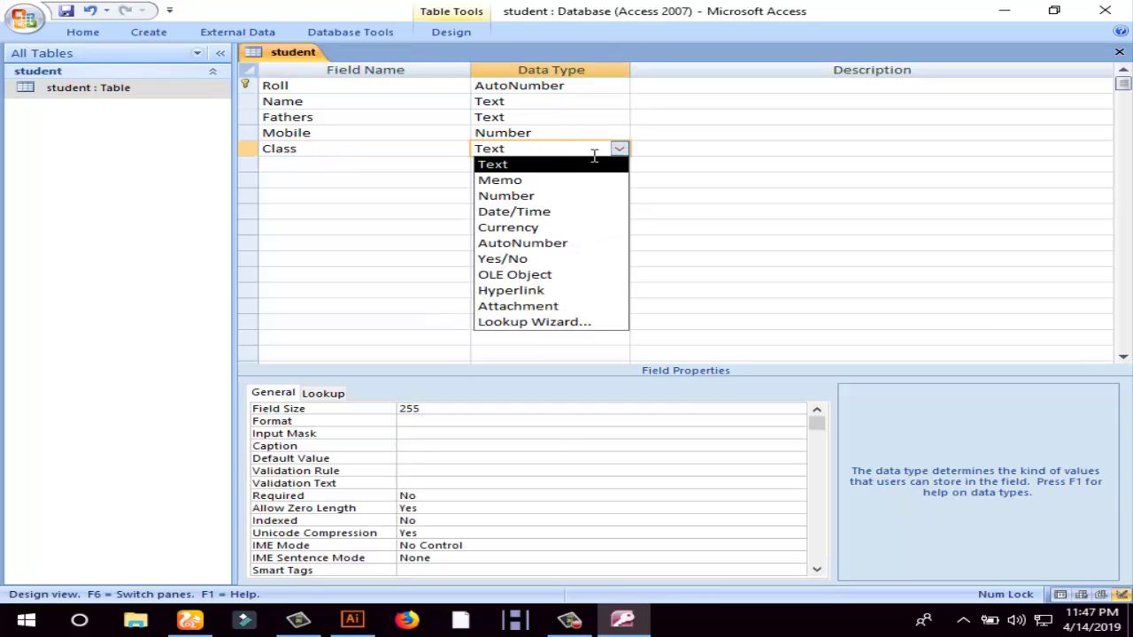
{"action": "left_click", "coordinate": [500, 166]}
{"action": "left_click", "coordinate": [299, 165]}
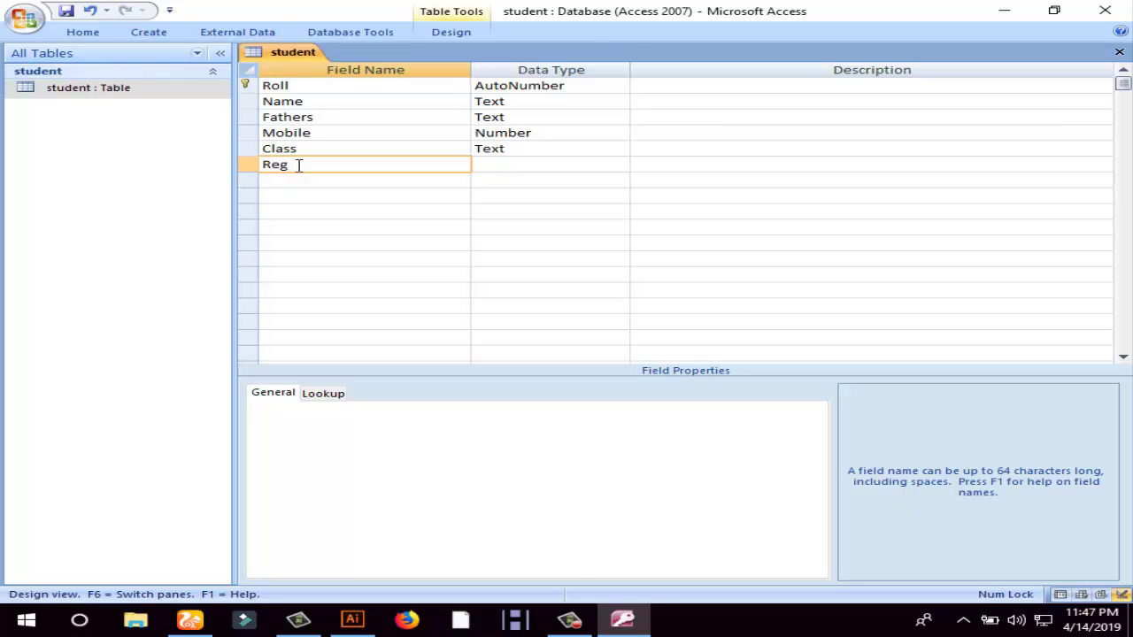
{"action": "left_click", "coordinate": [513, 165]}
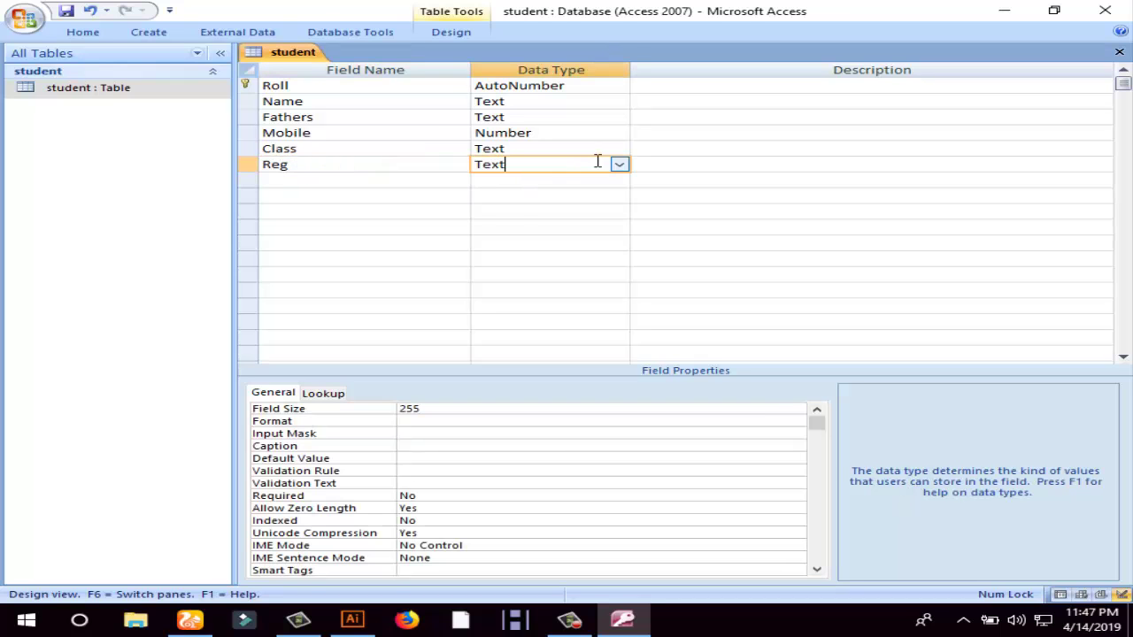
{"action": "left_click", "coordinate": [619, 164]}
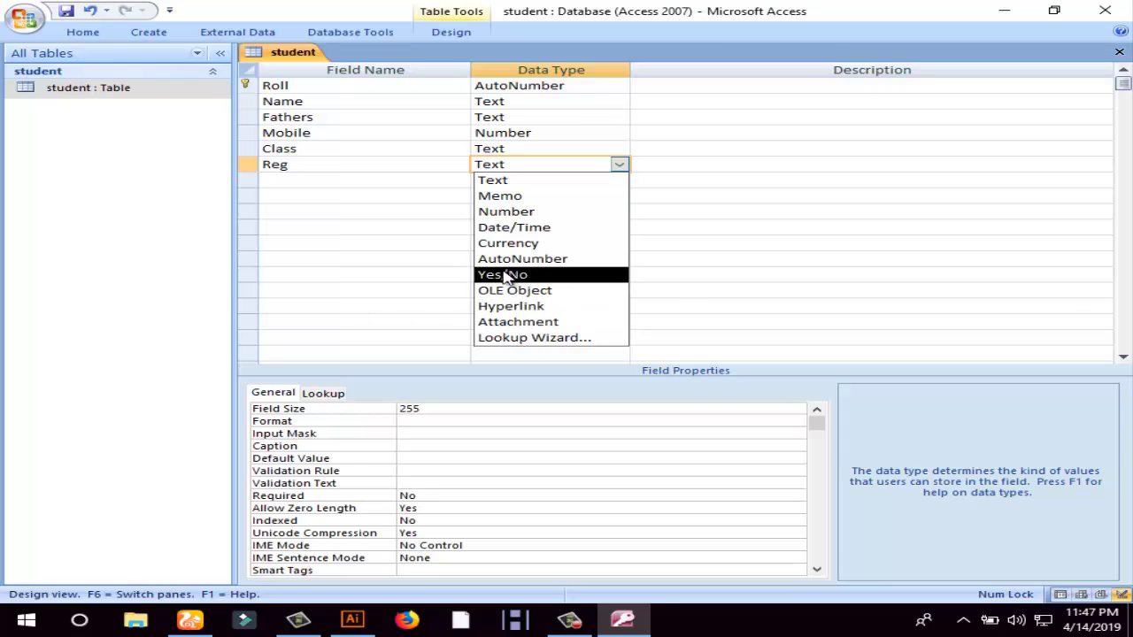
{"action": "left_click", "coordinate": [506, 211]}
- Add a Date of bith Date/Time field and a Natnality Text field
{"action": "left_click", "coordinate": [275, 179]}
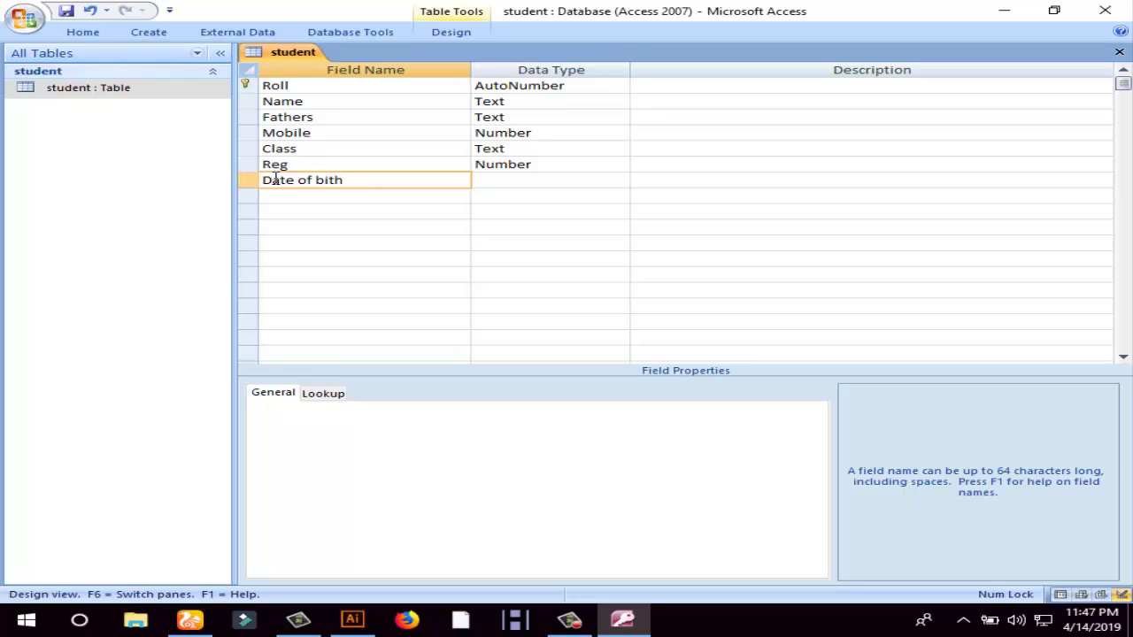
{"action": "left_click", "coordinate": [512, 170]}
{"action": "left_click", "coordinate": [620, 182]}
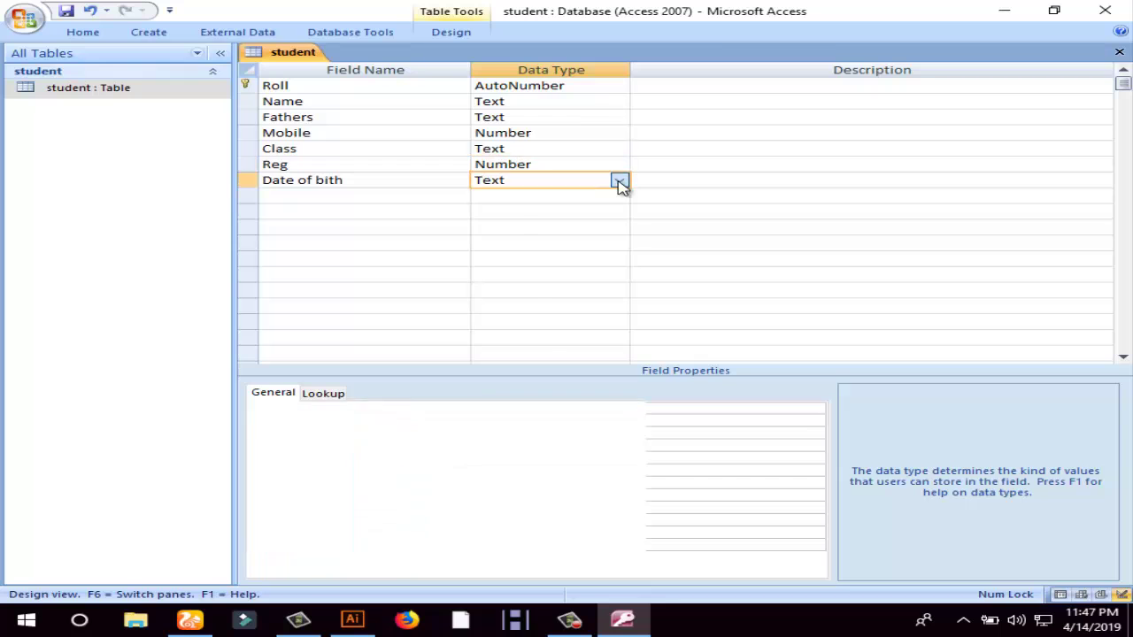
{"action": "left_click", "coordinate": [620, 179]}
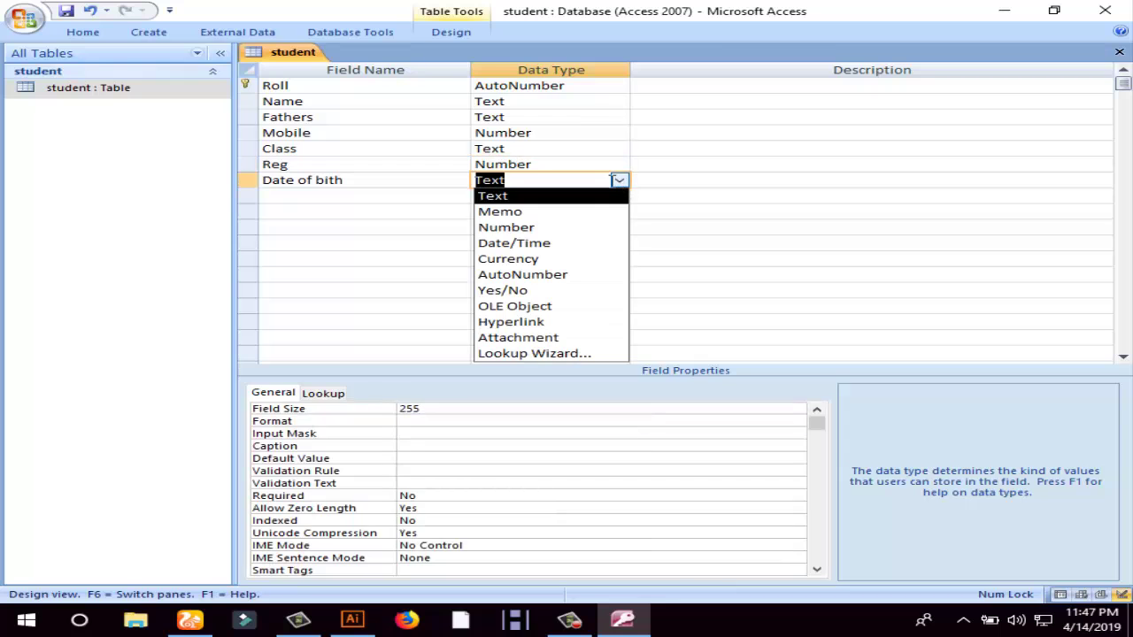
{"action": "left_click", "coordinate": [534, 247]}
{"action": "left_click", "coordinate": [296, 198]}
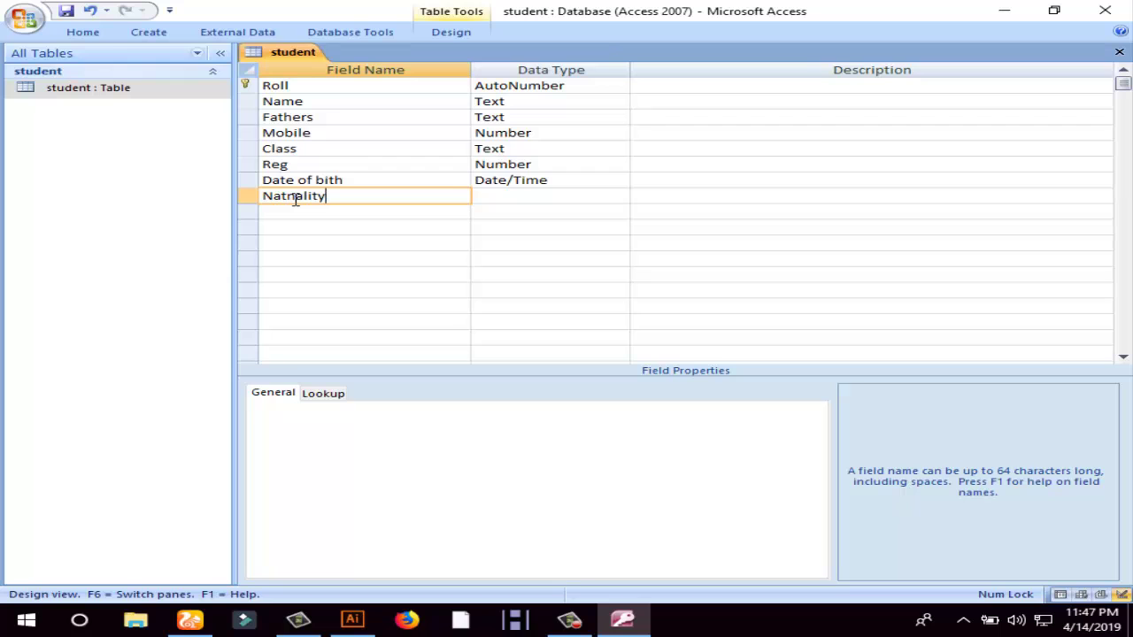
{"action": "type", "text": "Natnality"}
{"action": "left_click", "coordinate": [521, 198]}
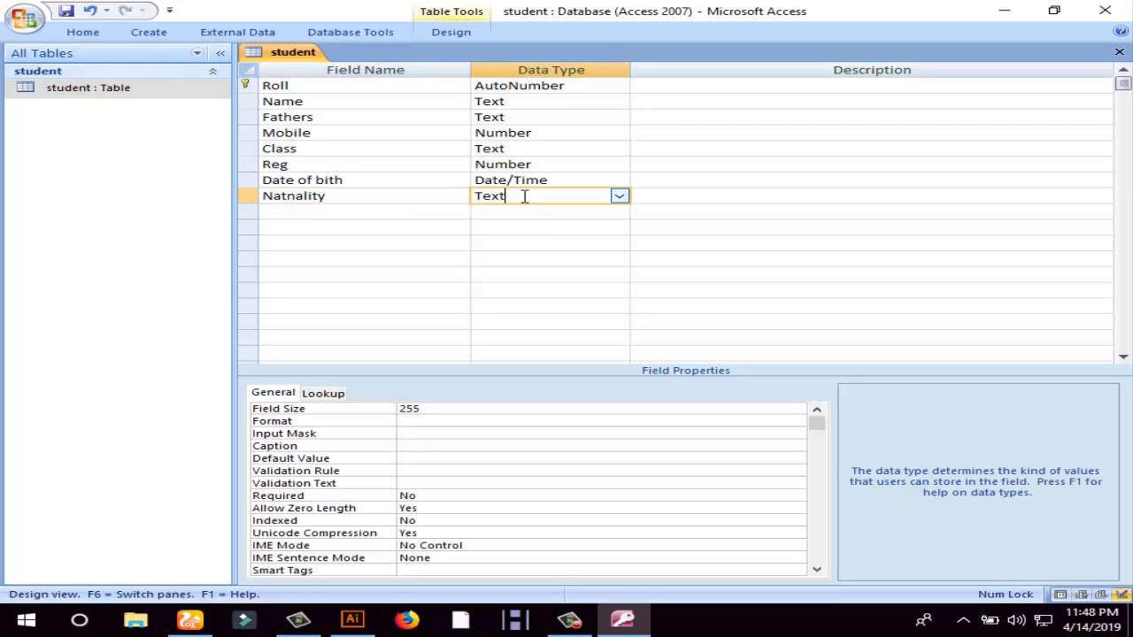
- Rename the Natnality field to Country
{"action": "left_click", "coordinate": [345, 212]}
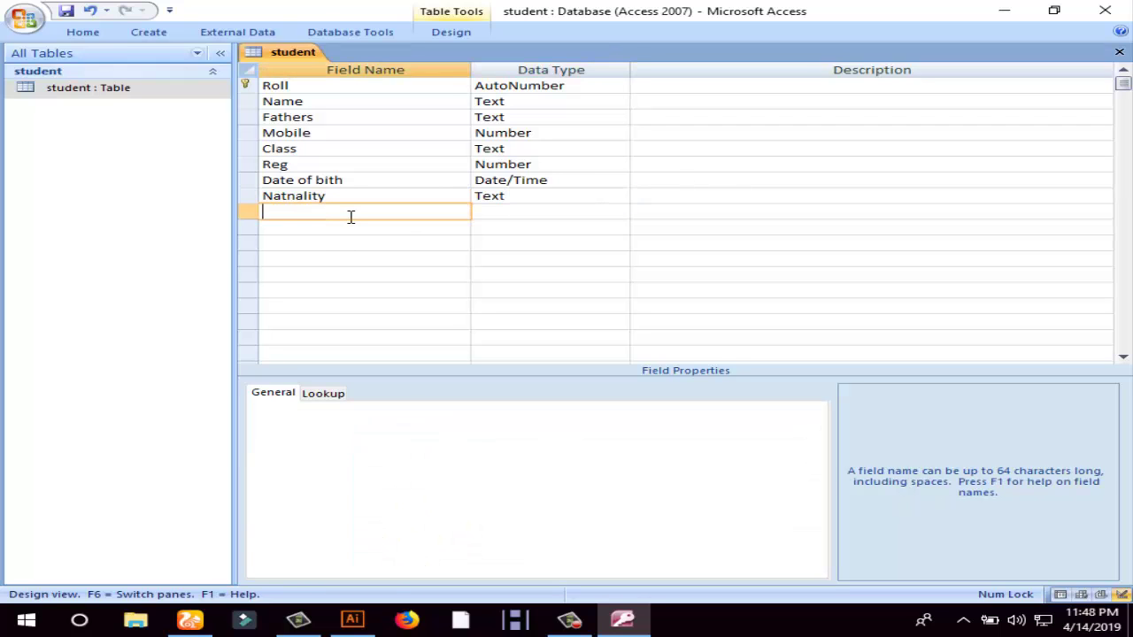
{"action": "left_click", "coordinate": [346, 200]}
{"action": "left_click_drag", "start_coordinate": [346, 200], "coordinate": [182, 184]}
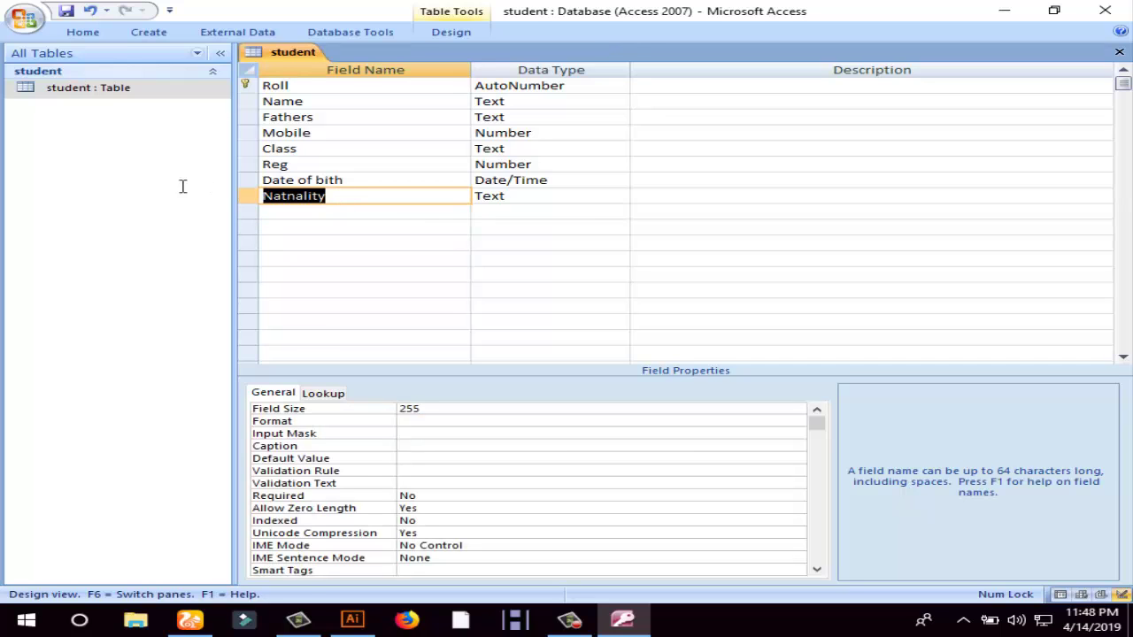
{"action": "type", "text": "Country"}
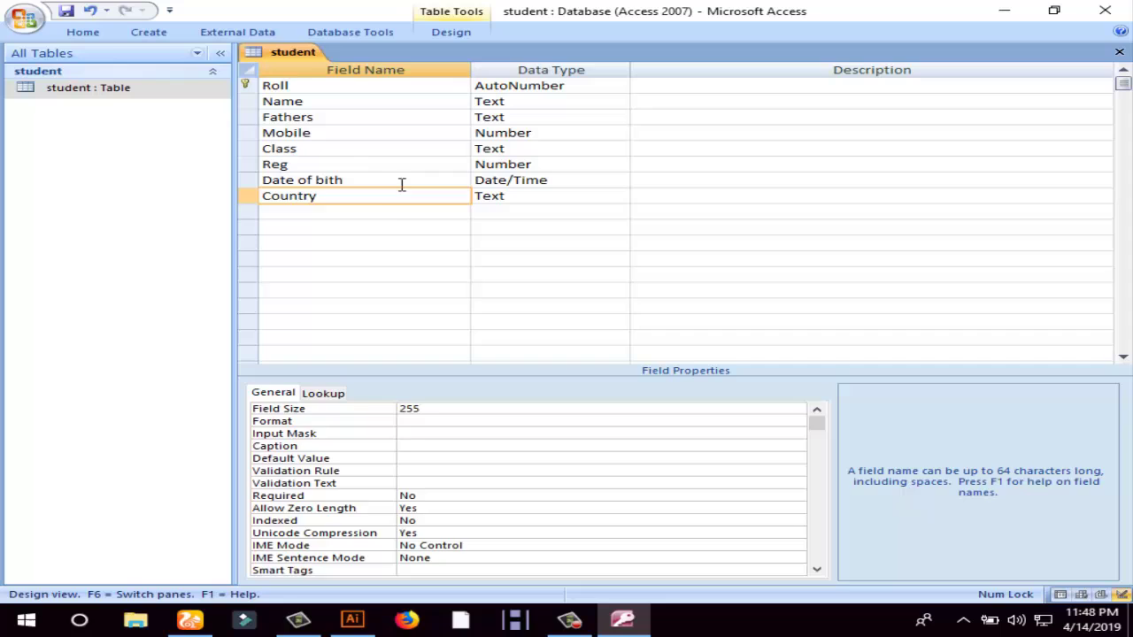
- Add thana and Zila fields with the Text data type
{"action": "left_click", "coordinate": [397, 207]}
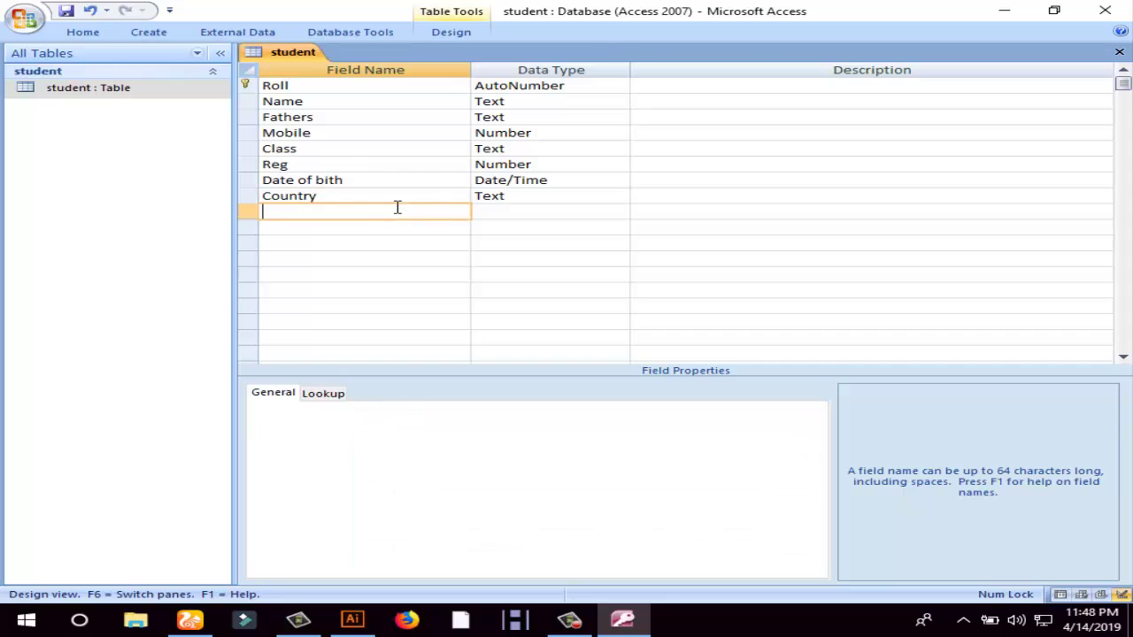
{"action": "left_click", "coordinate": [339, 200]}
{"action": "left_click", "coordinate": [364, 227]}
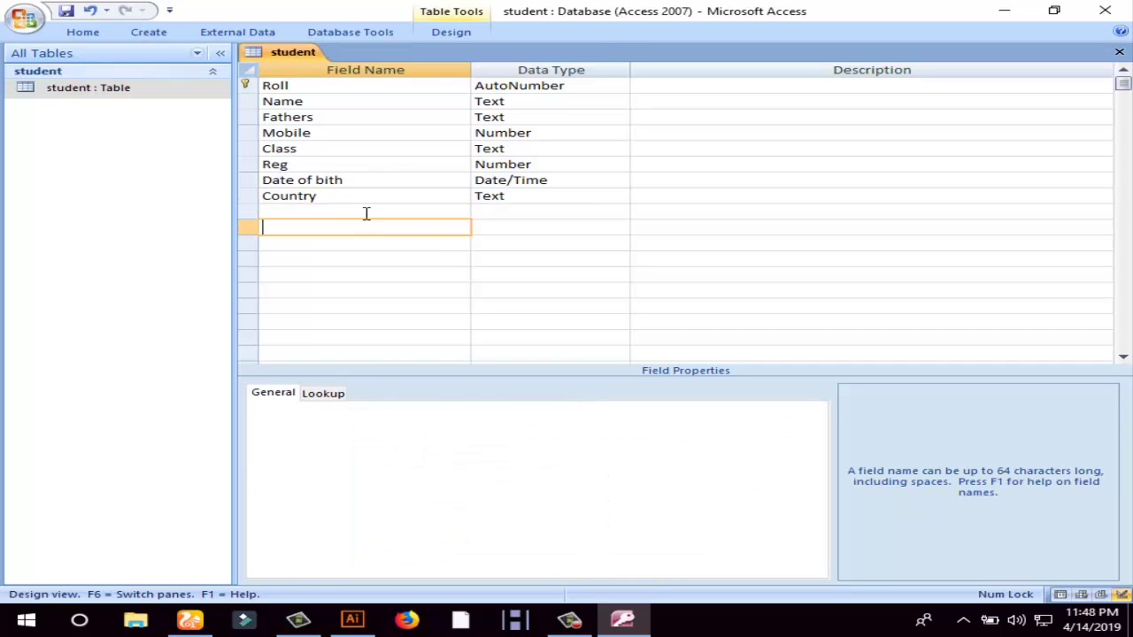
{"action": "left_click", "coordinate": [366, 213]}
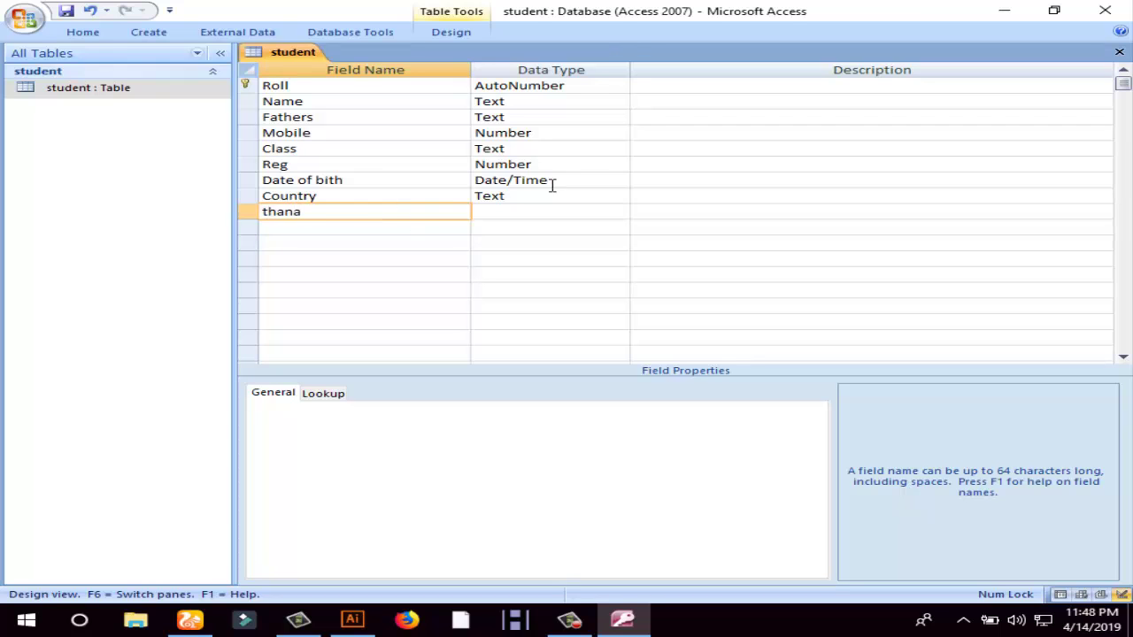
{"action": "left_click", "coordinate": [519, 202]}
{"action": "left_click", "coordinate": [318, 228]}
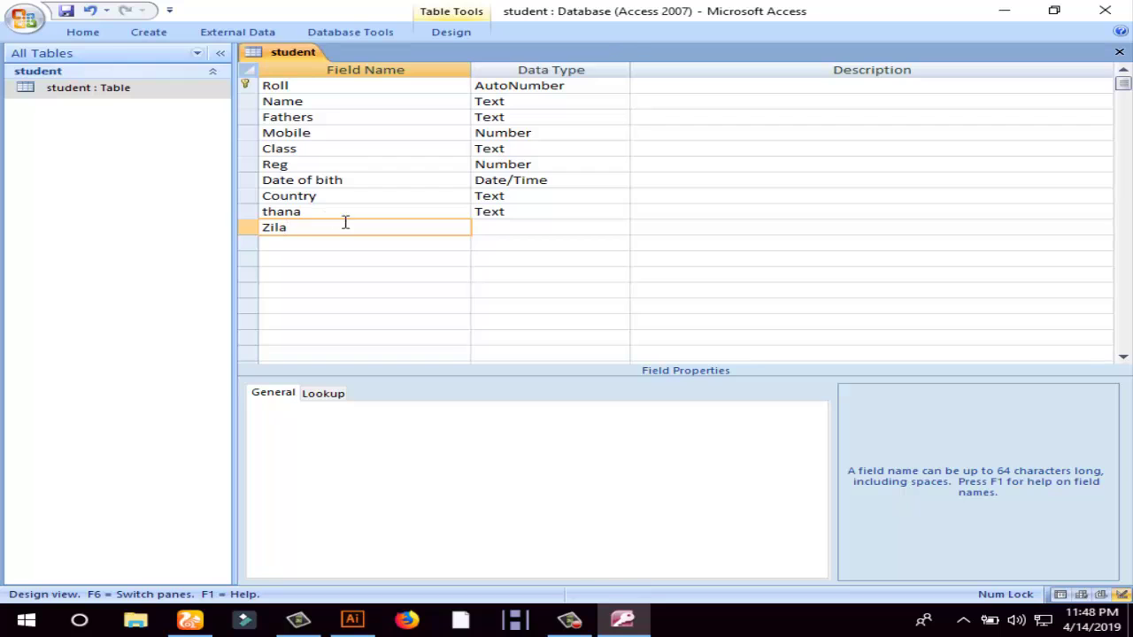
{"action": "left_click", "coordinate": [435, 260]}
{"action": "left_click", "coordinate": [329, 245]}
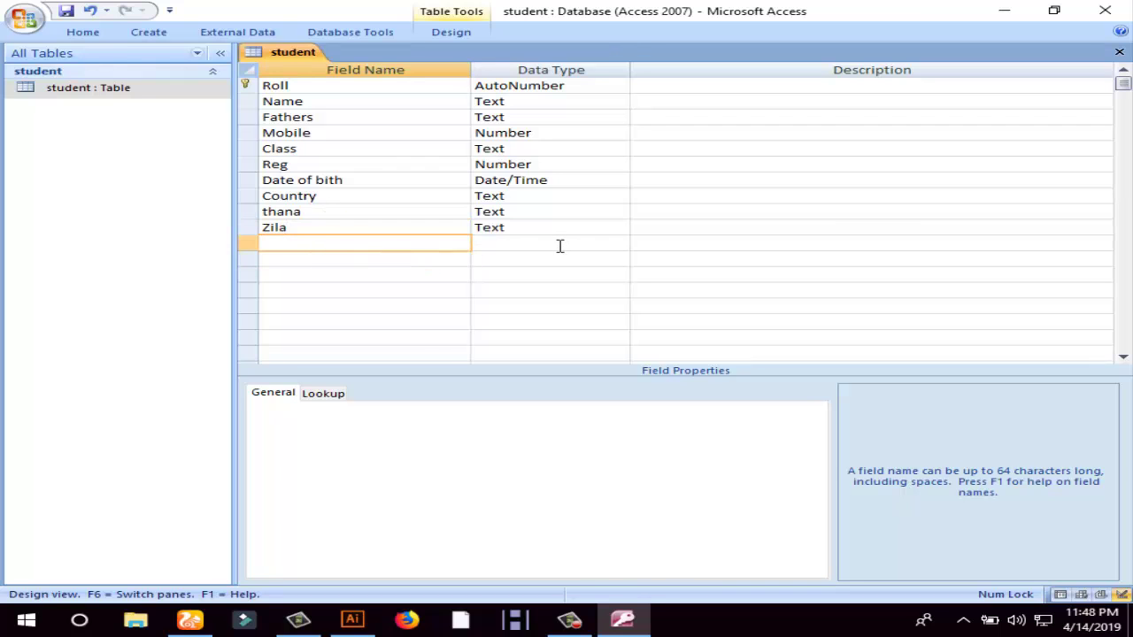
{"action": "left_click", "coordinate": [559, 247]}
- Add a Picture field with the Attachment data type
{"action": "left_click", "coordinate": [321, 232]}
{"action": "left_click", "coordinate": [325, 243]}
{"action": "left_click", "coordinate": [561, 246]}
{"action": "left_click", "coordinate": [620, 245]}
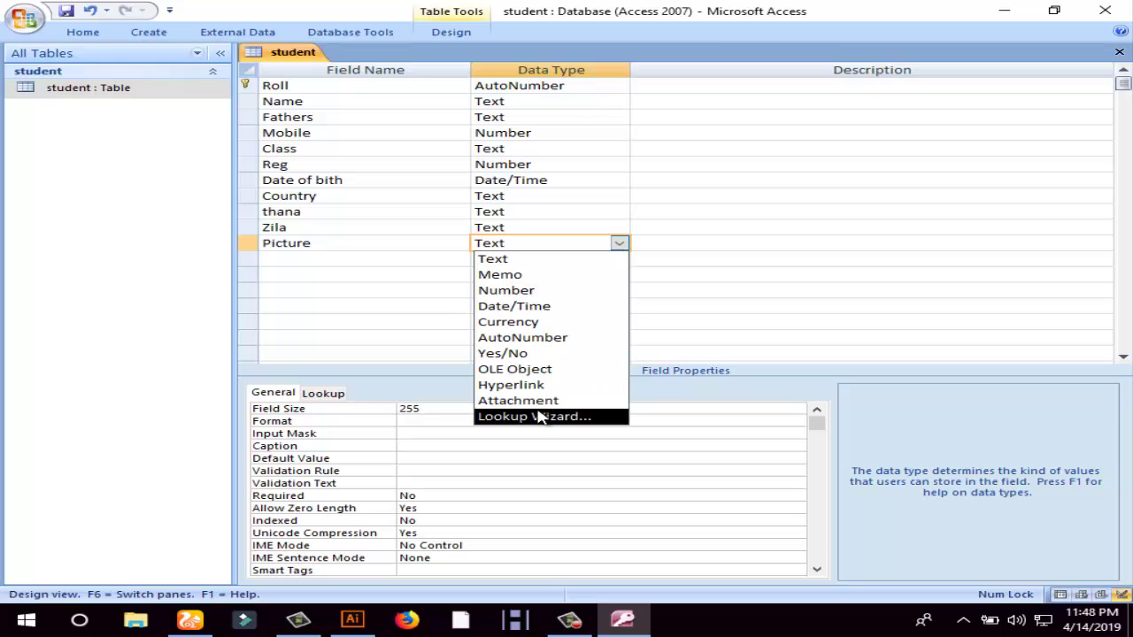
{"action": "left_click", "coordinate": [602, 399]}
- Add a Signeure field with the Attachment data type
{"action": "left_click", "coordinate": [297, 257]}
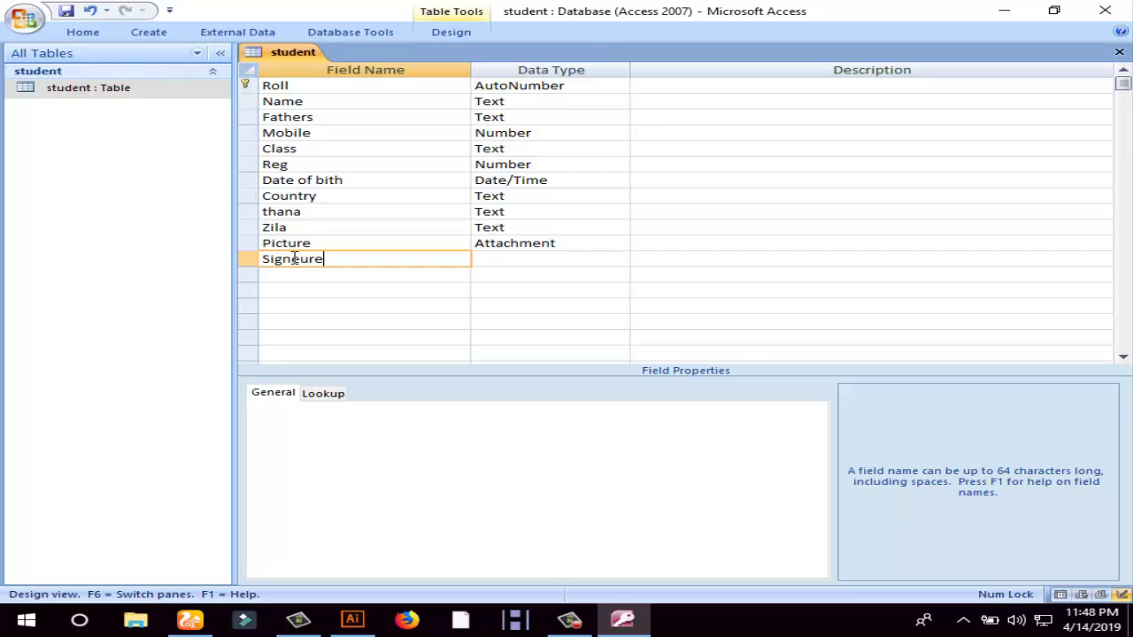
{"action": "key", "text": "Tab"}
{"action": "left_click", "coordinate": [524, 243]}
{"action": "left_click", "coordinate": [620, 260]}
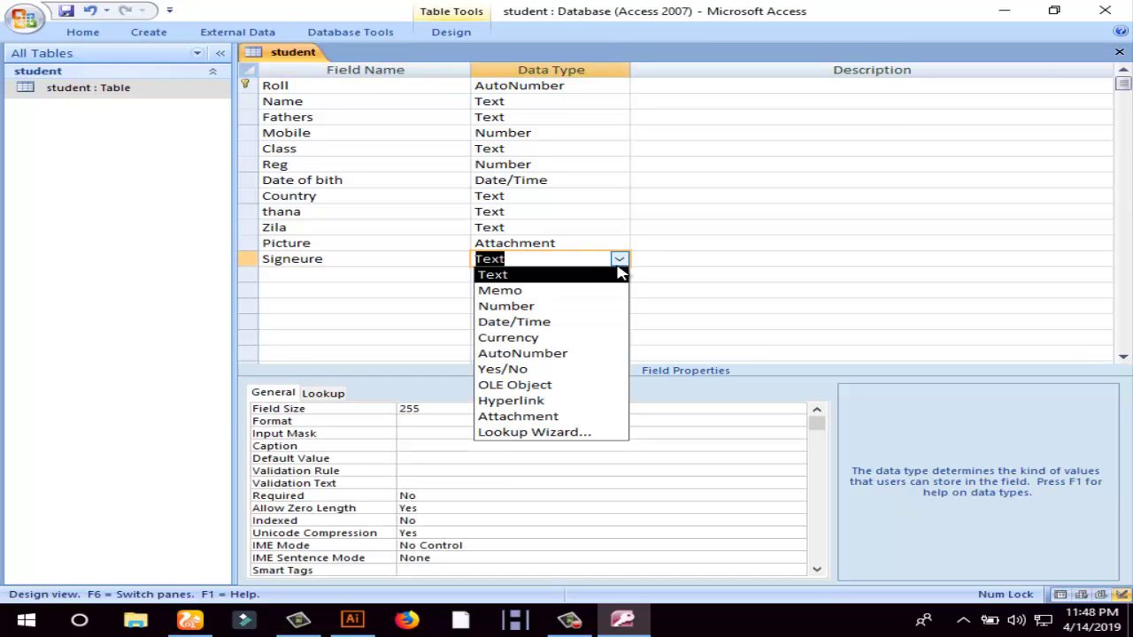
{"action": "left_click", "coordinate": [622, 261]}
{"action": "left_click", "coordinate": [619, 259]}
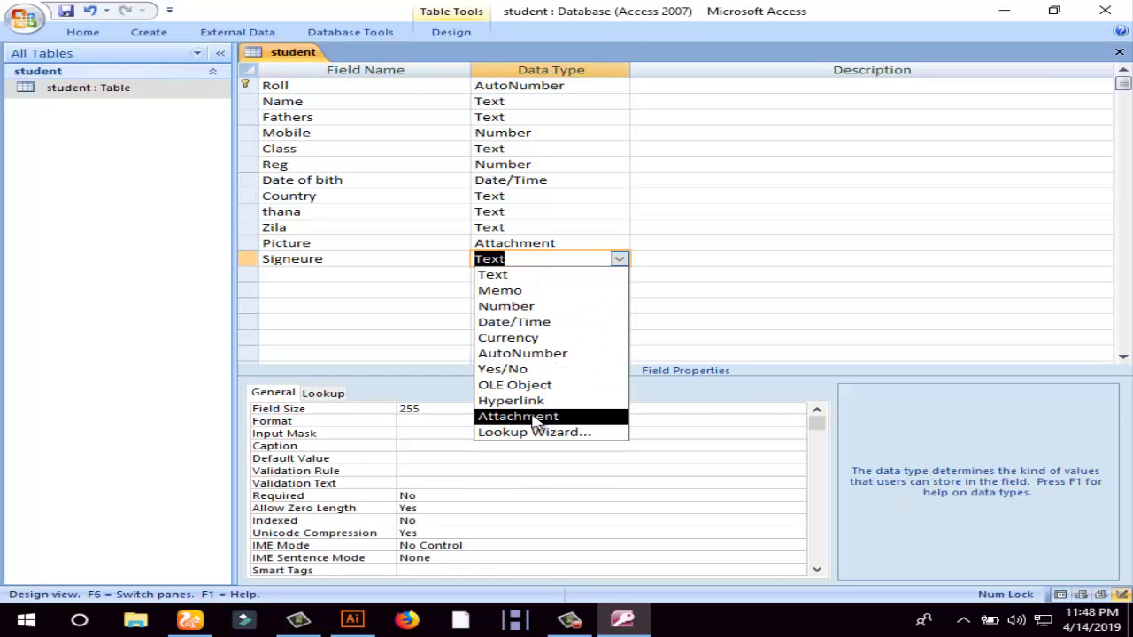
{"action": "left_click", "coordinate": [577, 416]}
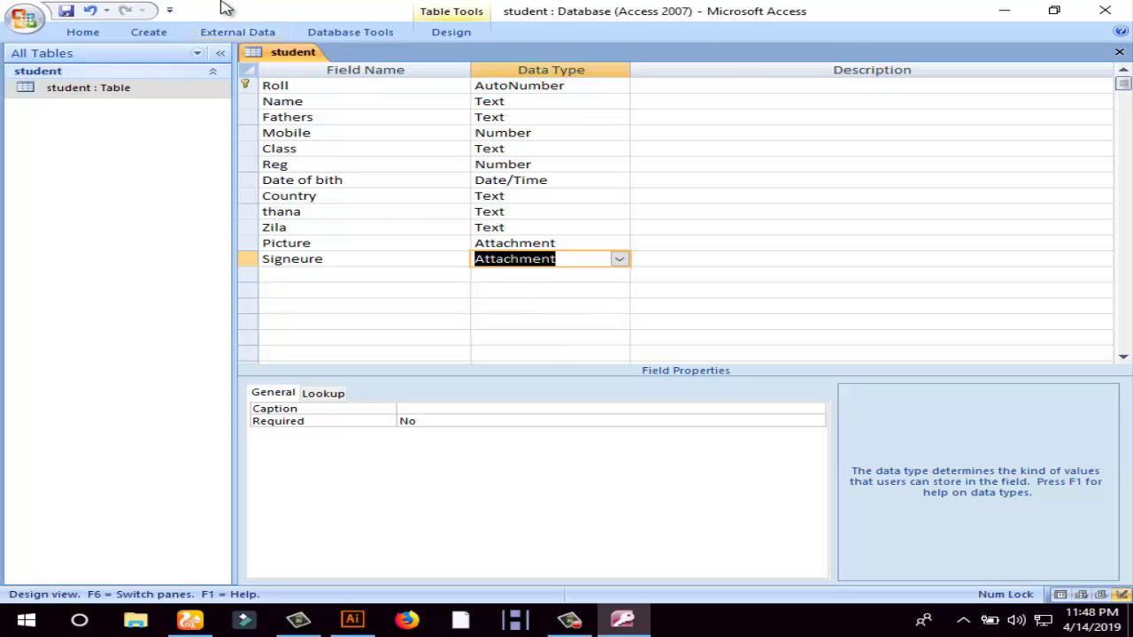
- Close and save the student table design, then open its datasheet
{"action": "left_click", "coordinate": [1120, 52]}
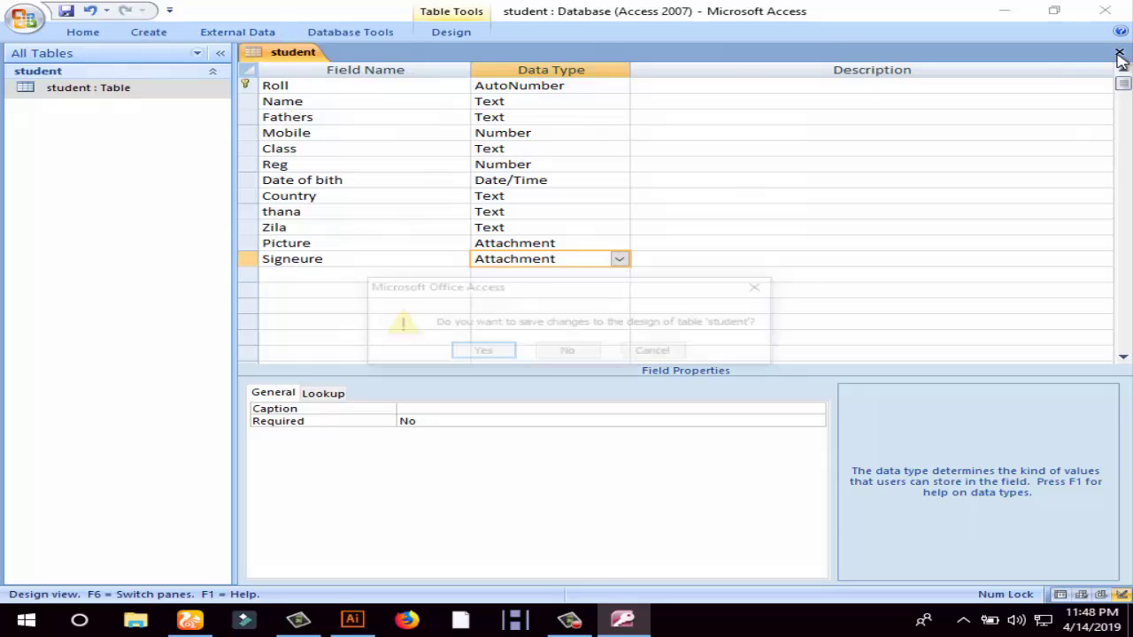
{"action": "left_click", "coordinate": [480, 352]}
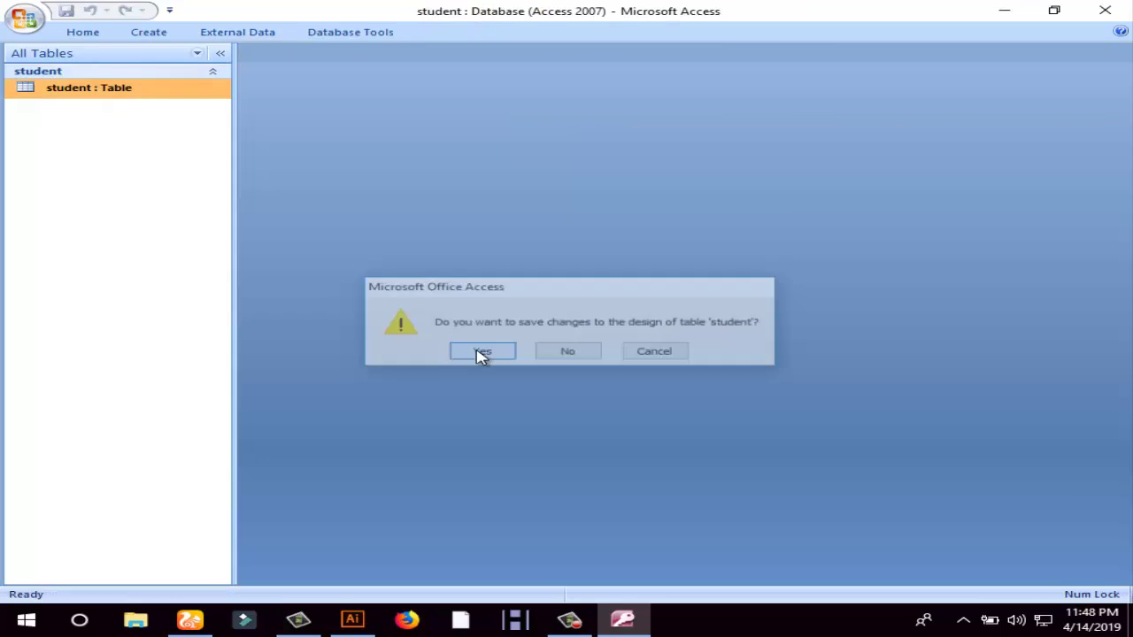
{"action": "double_click", "coordinate": [93, 90]}
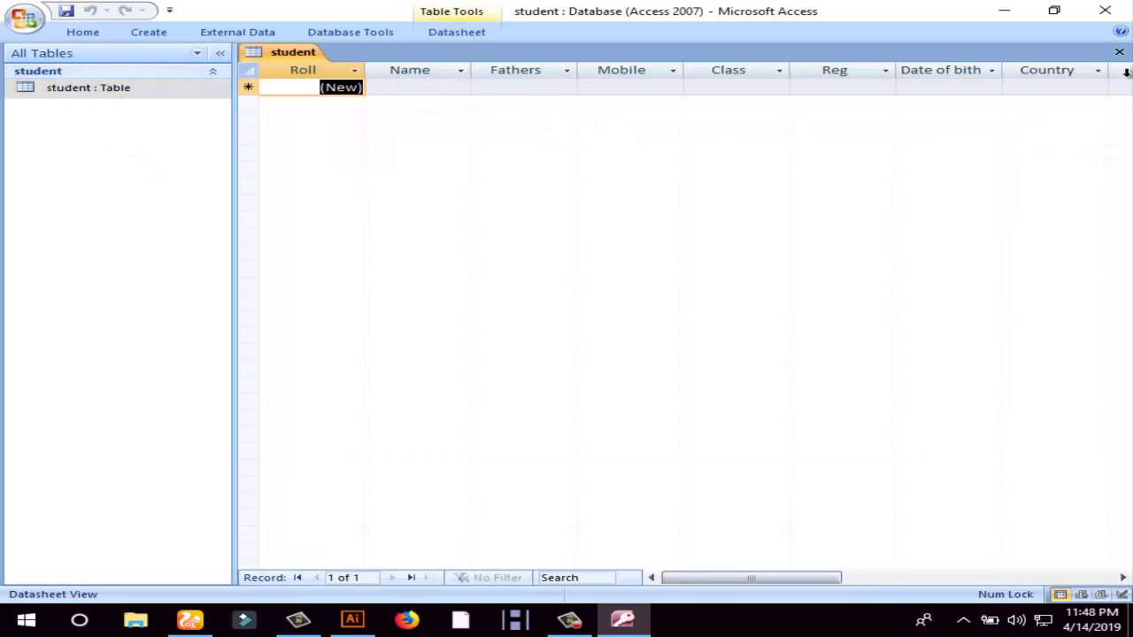
- Create a new blank form in Design View with Create > Form Design
{"action": "left_click", "coordinate": [149, 34]}
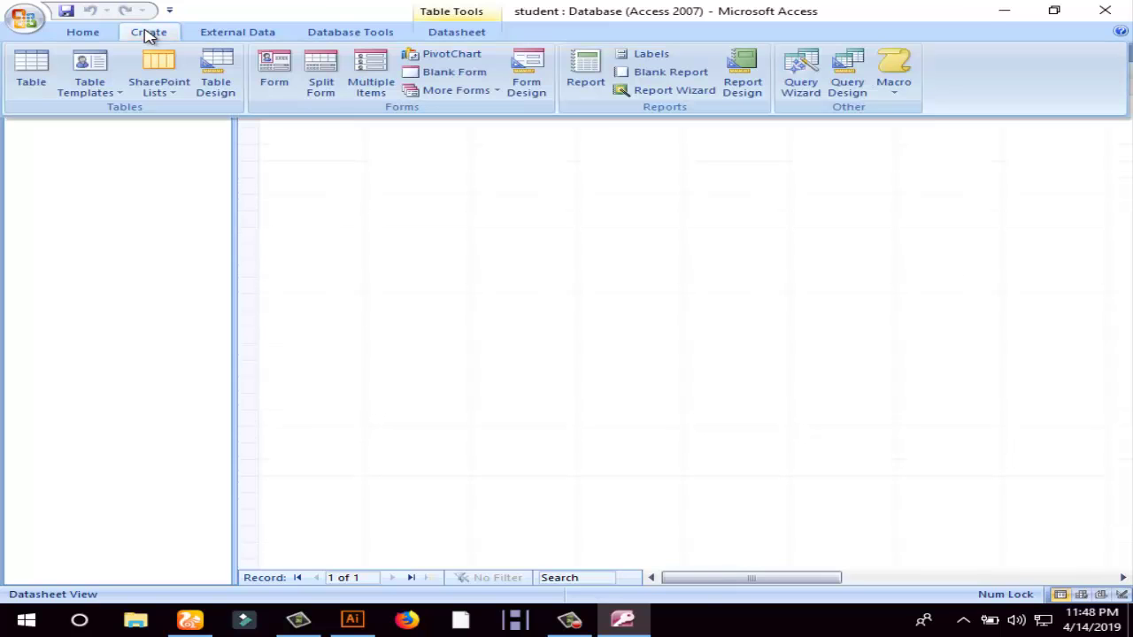
{"action": "left_click", "coordinate": [531, 78]}
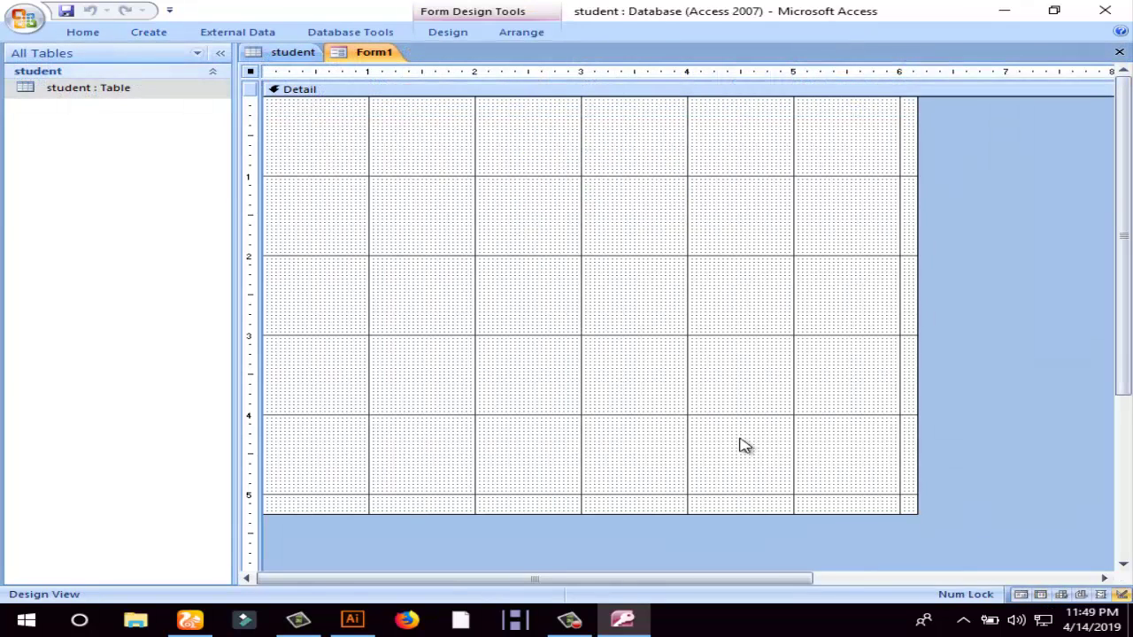
{"action": "left_click", "coordinate": [449, 34]}
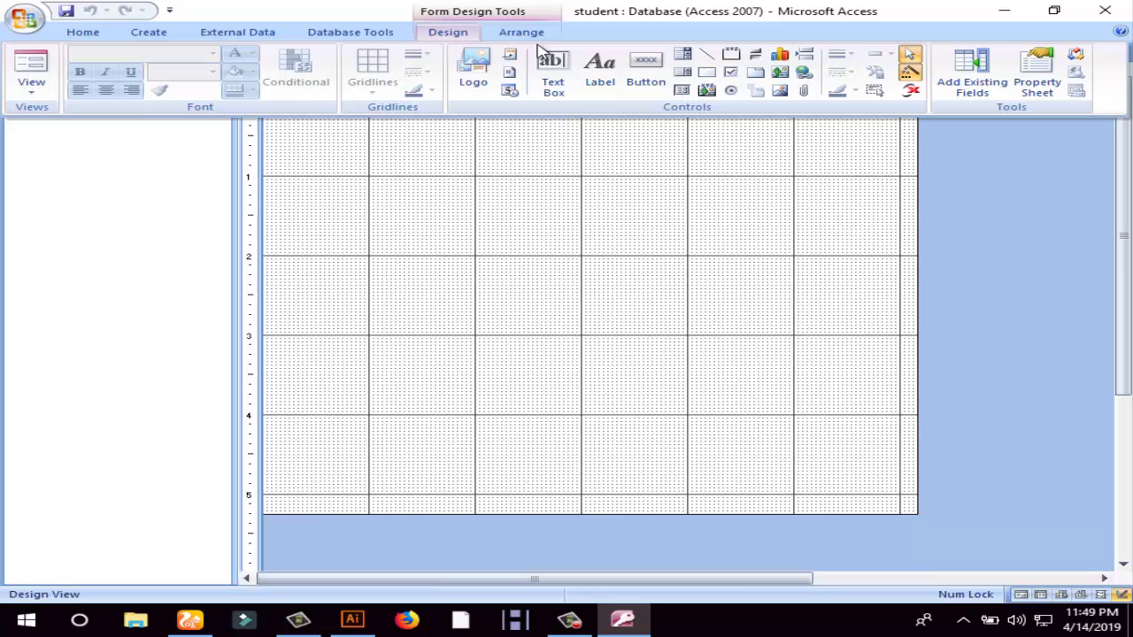
- Drag every student field, Roll through Signeure, from the Field List onto Form1's Detail section
{"action": "left_click", "coordinate": [986, 91]}
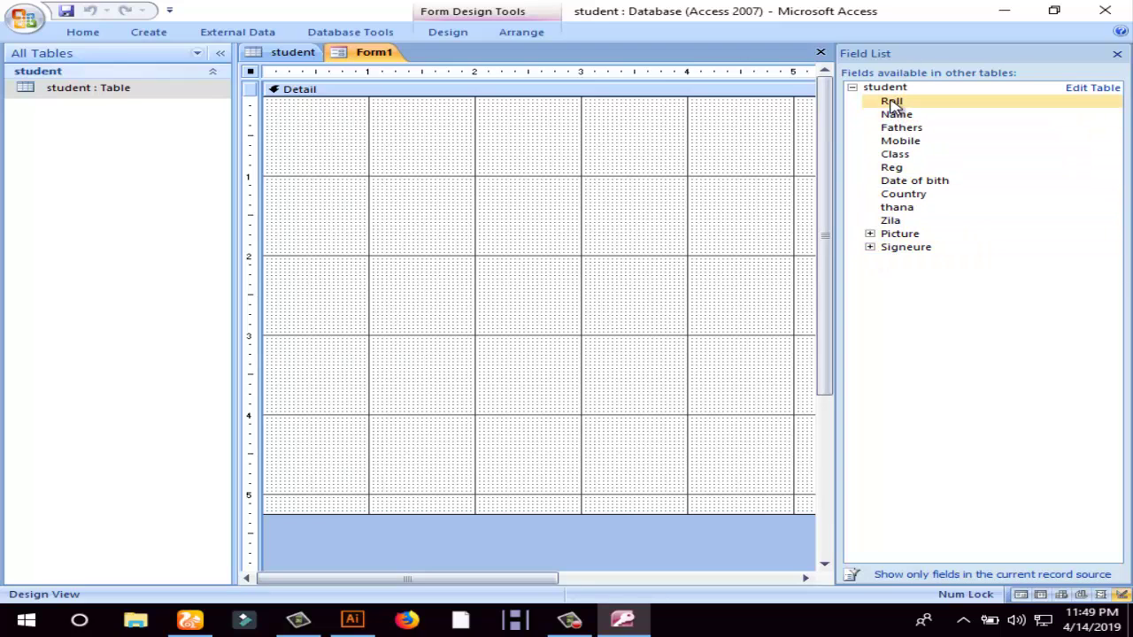
{"action": "left_click_drag", "start_coordinate": [891, 104], "coordinate": [447, 146]}
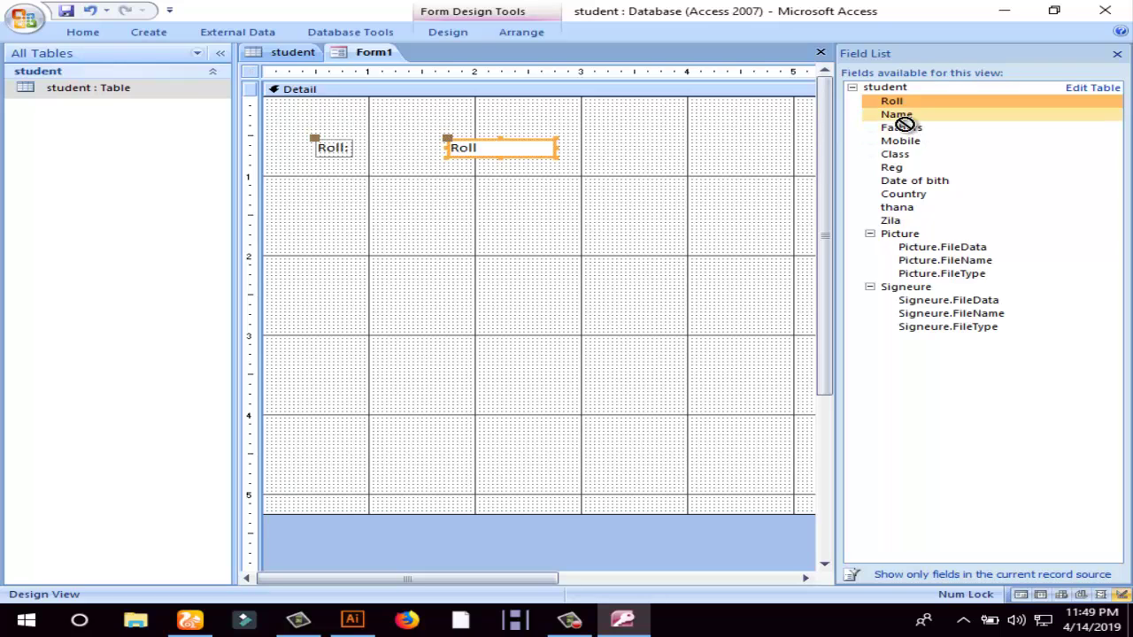
{"action": "left_click_drag", "start_coordinate": [896, 114], "coordinate": [443, 209]}
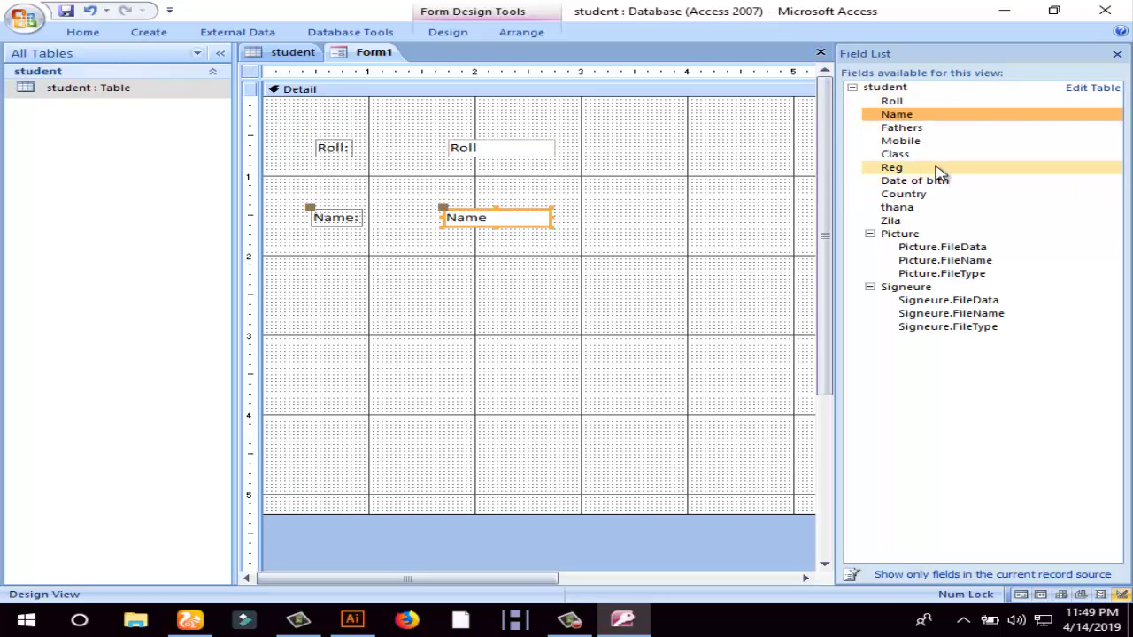
{"action": "left_click_drag", "start_coordinate": [902, 128], "coordinate": [586, 274]}
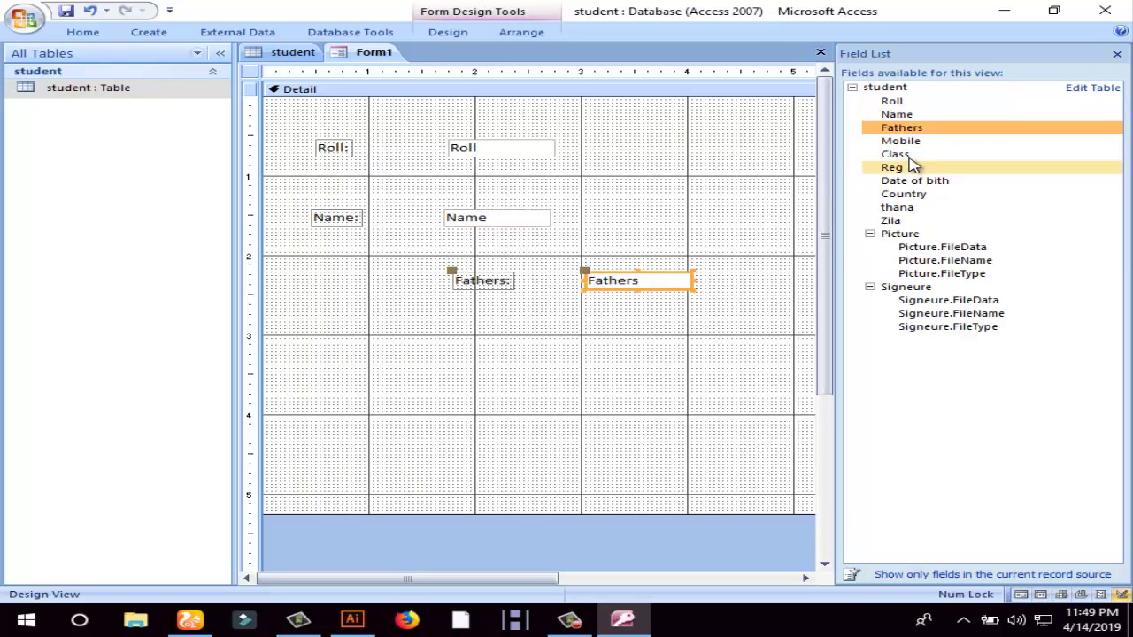
{"action": "left_click_drag", "start_coordinate": [900, 141], "coordinate": [613, 402]}
{"action": "left_click_drag", "start_coordinate": [892, 168], "coordinate": [516, 461]}
{"action": "left_click_drag", "start_coordinate": [892, 181], "coordinate": [796, 346]}
{"action": "left_click_drag", "start_coordinate": [903, 194], "coordinate": [678, 468]}
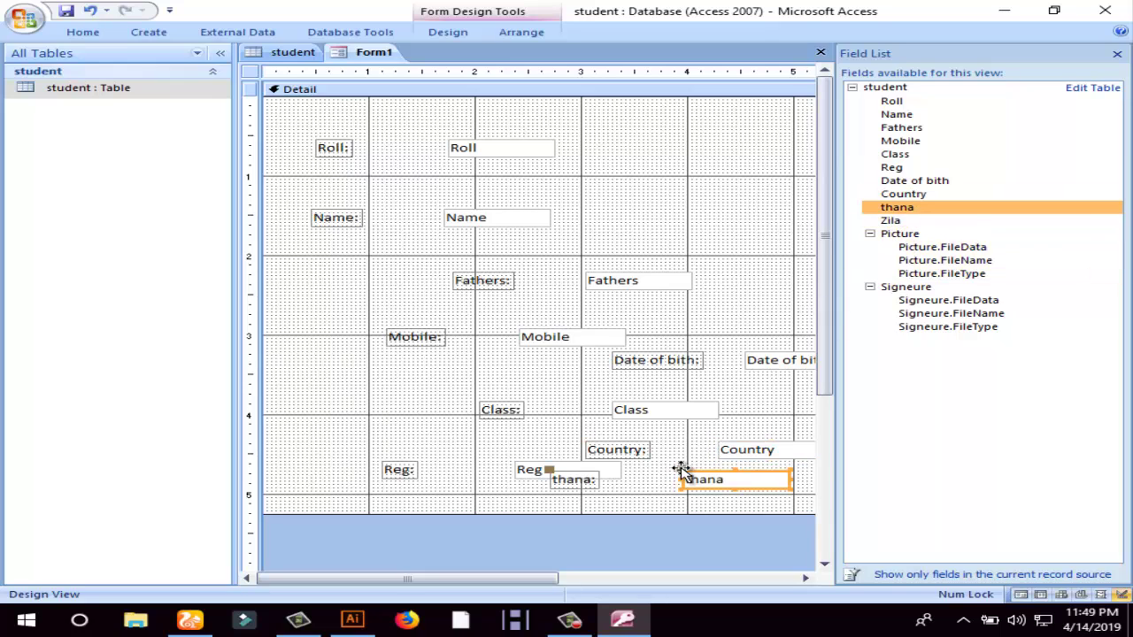
{"action": "left_click_drag", "start_coordinate": [899, 223], "coordinate": [336, 457]}
{"action": "left_click_drag", "start_coordinate": [937, 248], "coordinate": [331, 404]}
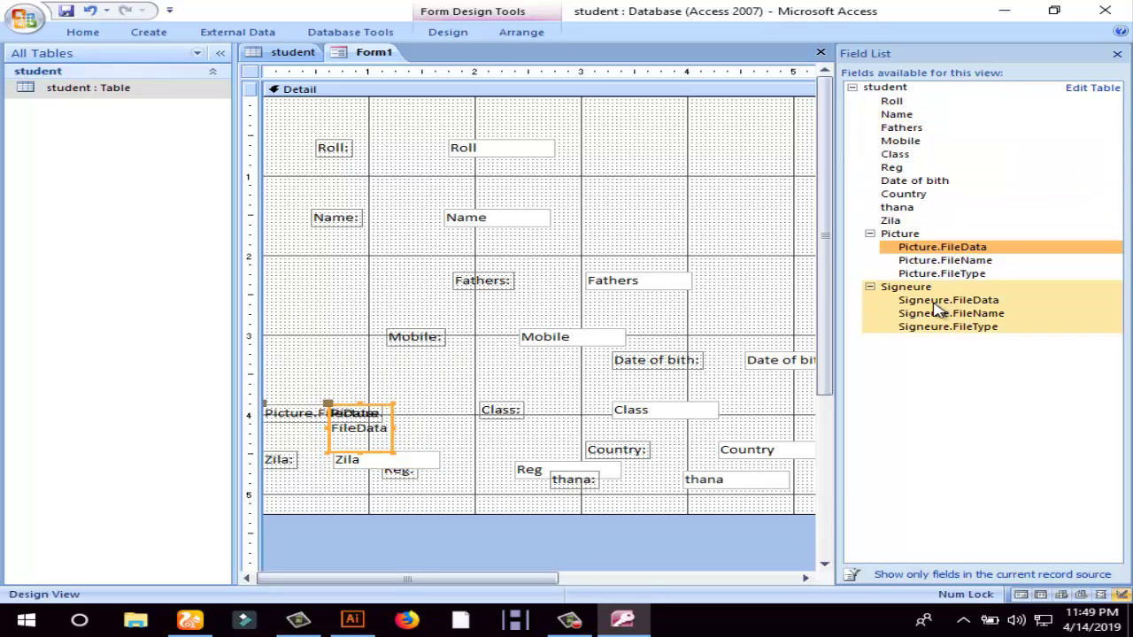
{"action": "left_click_drag", "start_coordinate": [903, 287], "coordinate": [360, 352]}
- Widen the form and Detail section, then shift all controls to the right
{"action": "left_click", "coordinate": [1117, 54]}
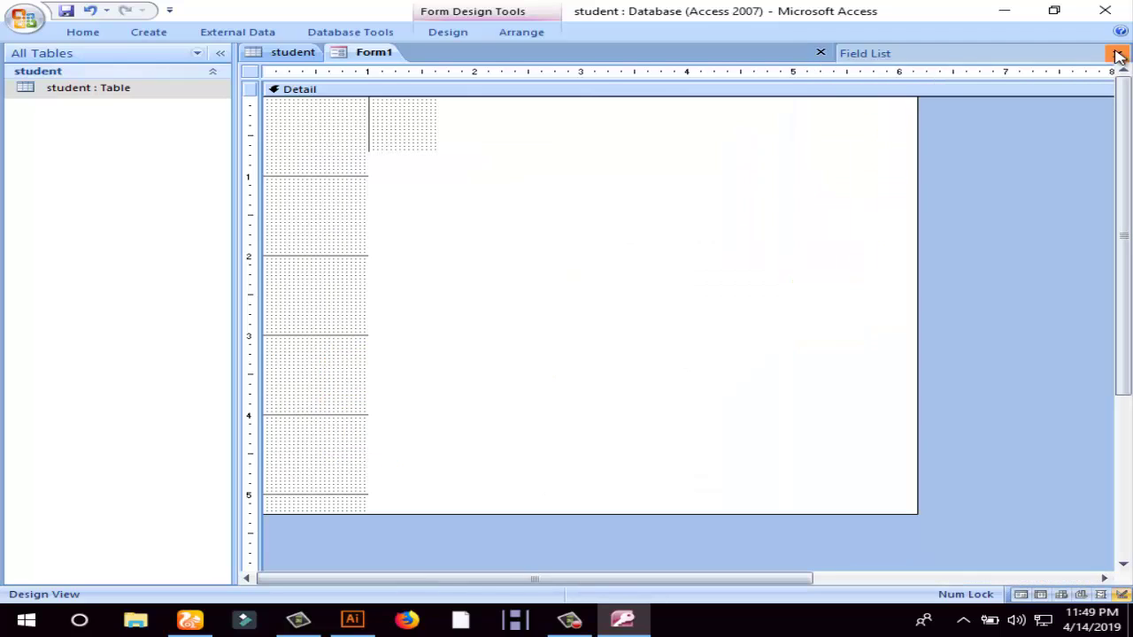
{"action": "left_click_drag", "start_coordinate": [920, 162], "coordinate": [1104, 172]}
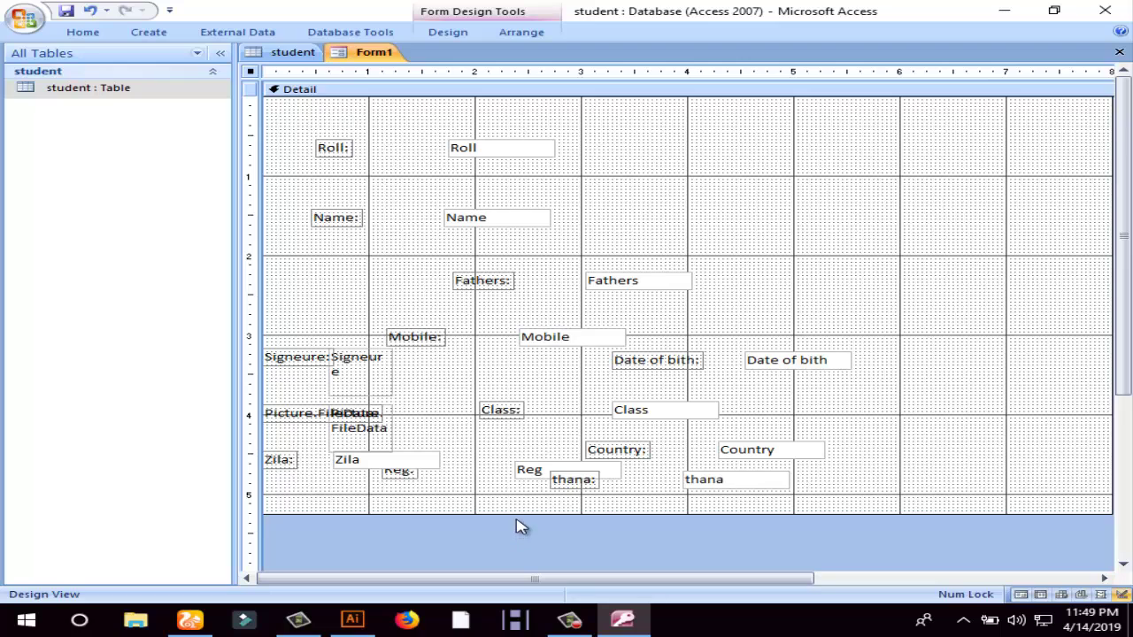
{"action": "left_click_drag", "start_coordinate": [515, 515], "coordinate": [501, 564]}
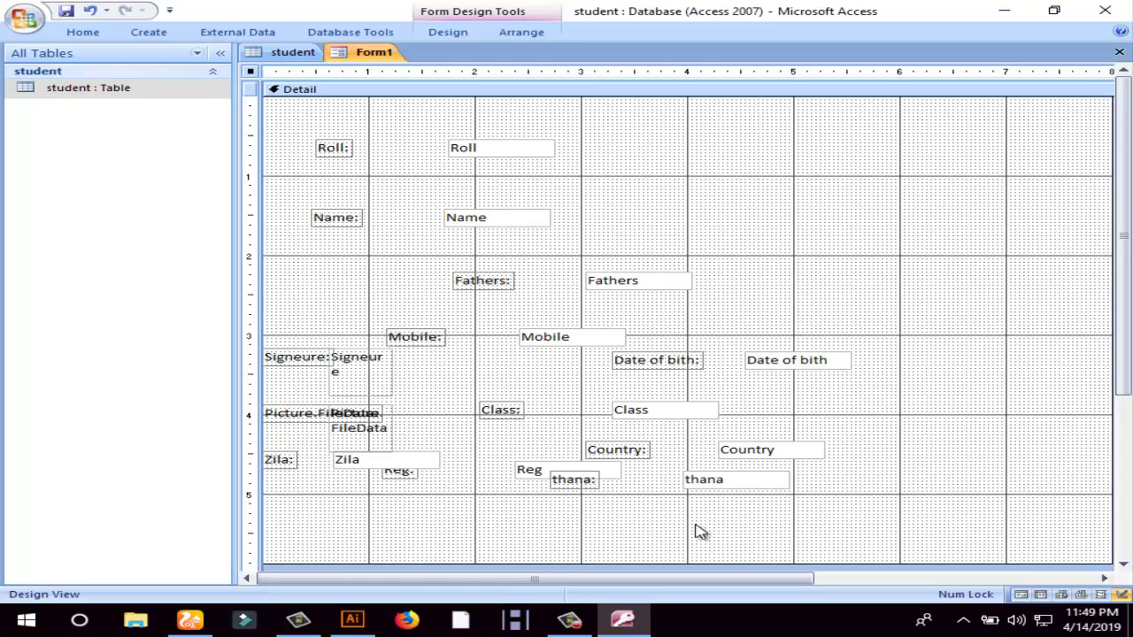
{"action": "key", "text": "ctrl+a"}
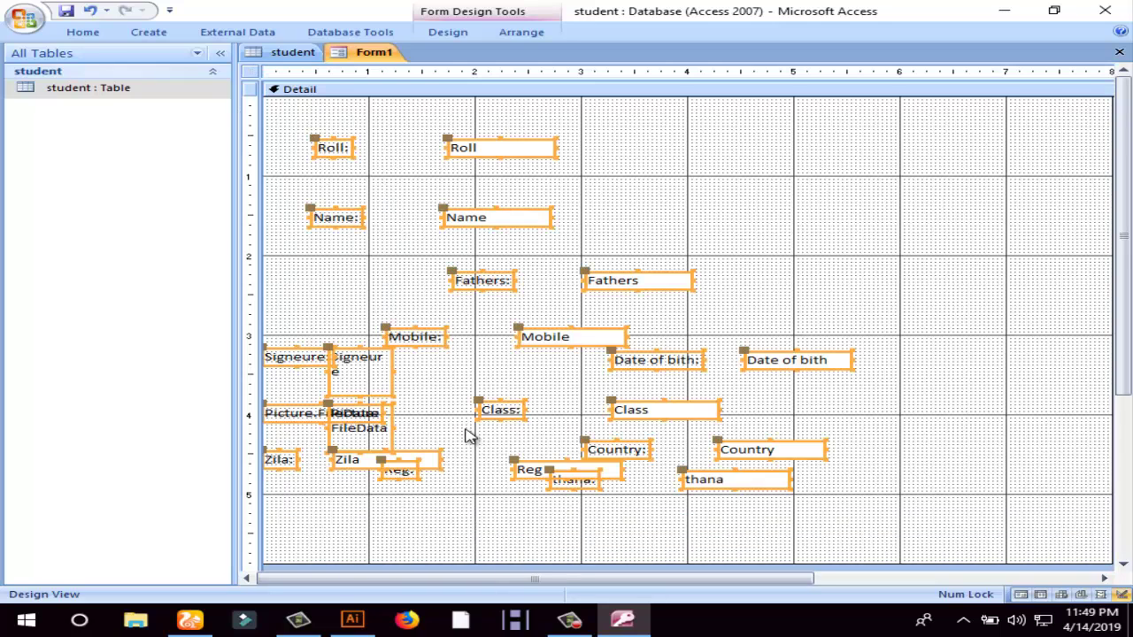
{"action": "left_click_drag", "start_coordinate": [399, 334], "coordinate": [718, 347]}
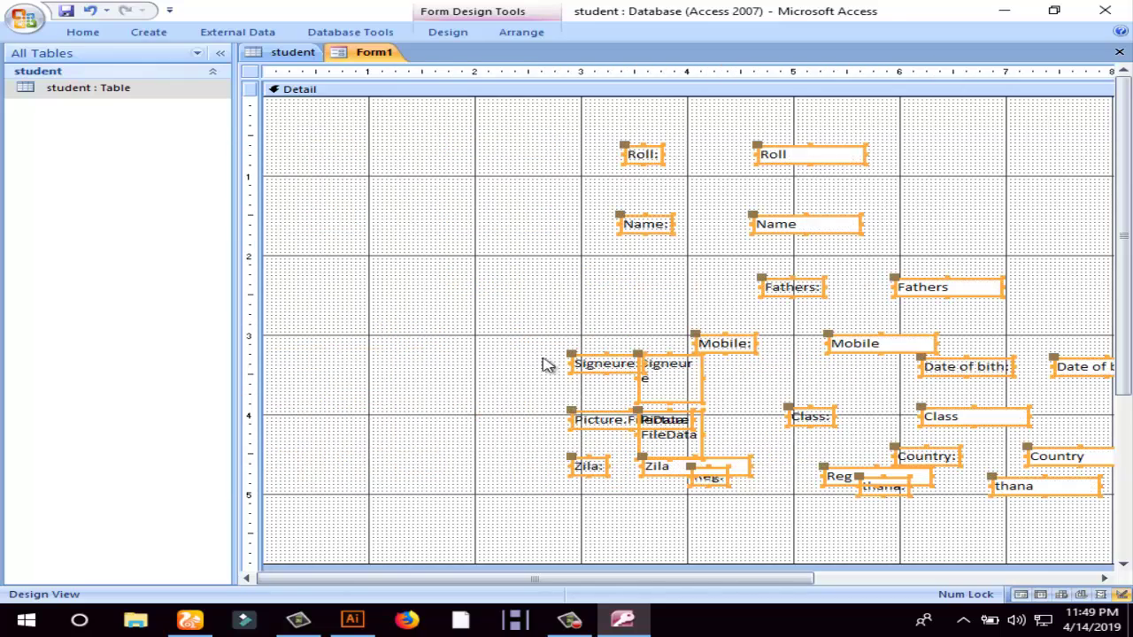
{"action": "left_click", "coordinate": [460, 363]}
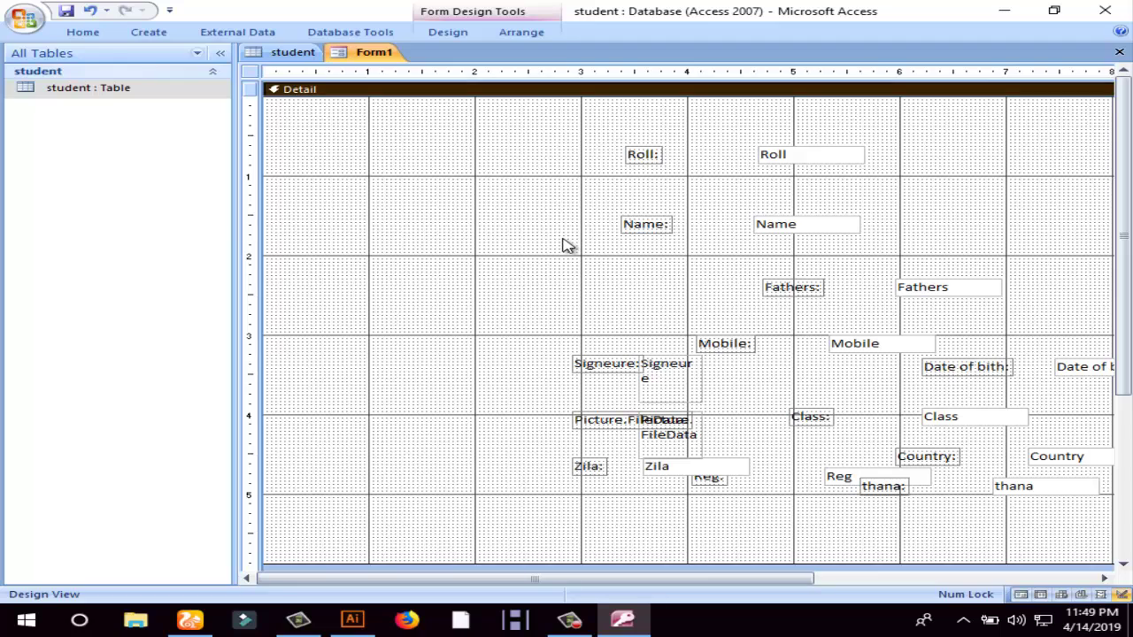
- Move the Roll: and Name: labels to the form's left edge
{"action": "left_click", "coordinate": [657, 157]}
{"action": "left_click_drag", "start_coordinate": [623, 144], "coordinate": [301, 141]}
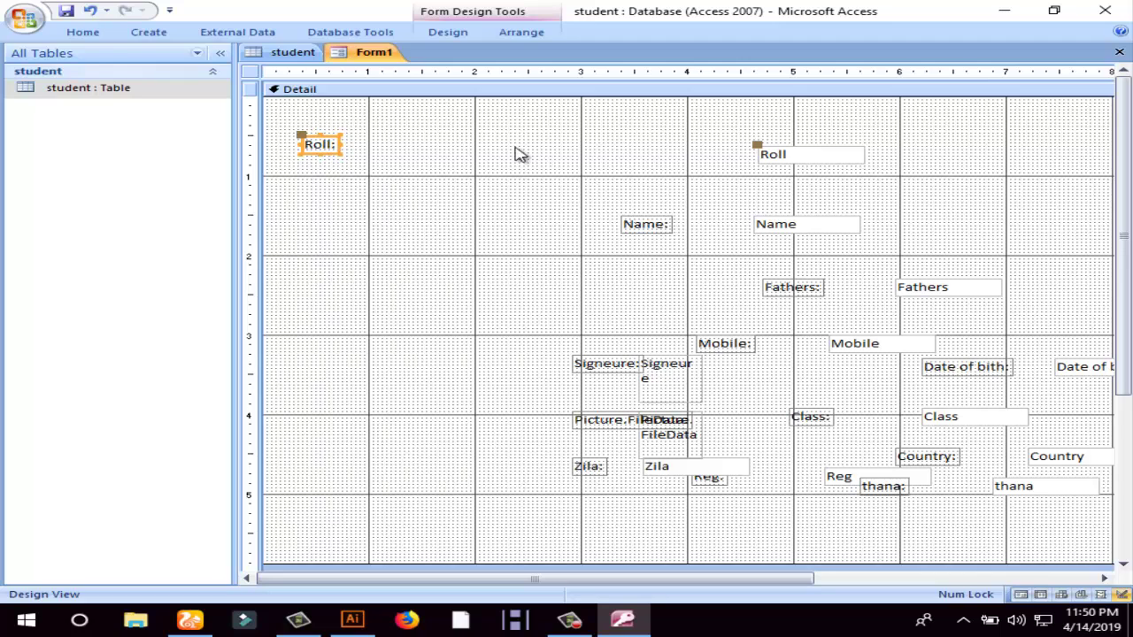
{"action": "mouse_move", "coordinate": [754, 144]}
{"action": "left_mouse_down"}
{"action": "mouse_move", "coordinate": [369, 142]}
{"action": "mouse_move", "coordinate": [762, 142]}
{"action": "left_mouse_up"}
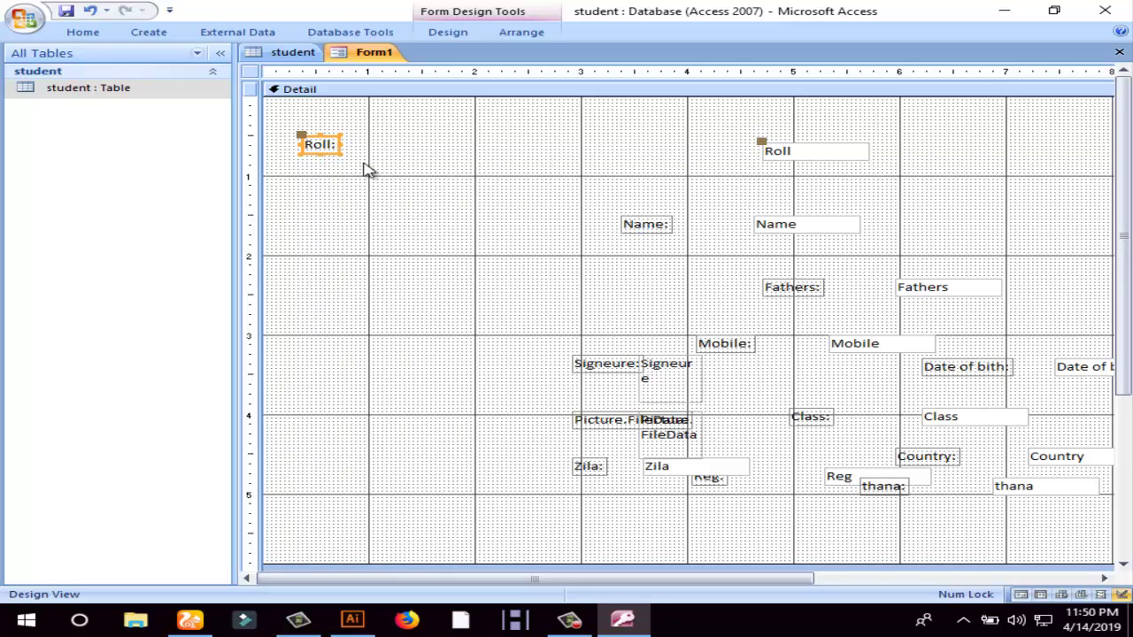
{"action": "left_click", "coordinate": [669, 230]}
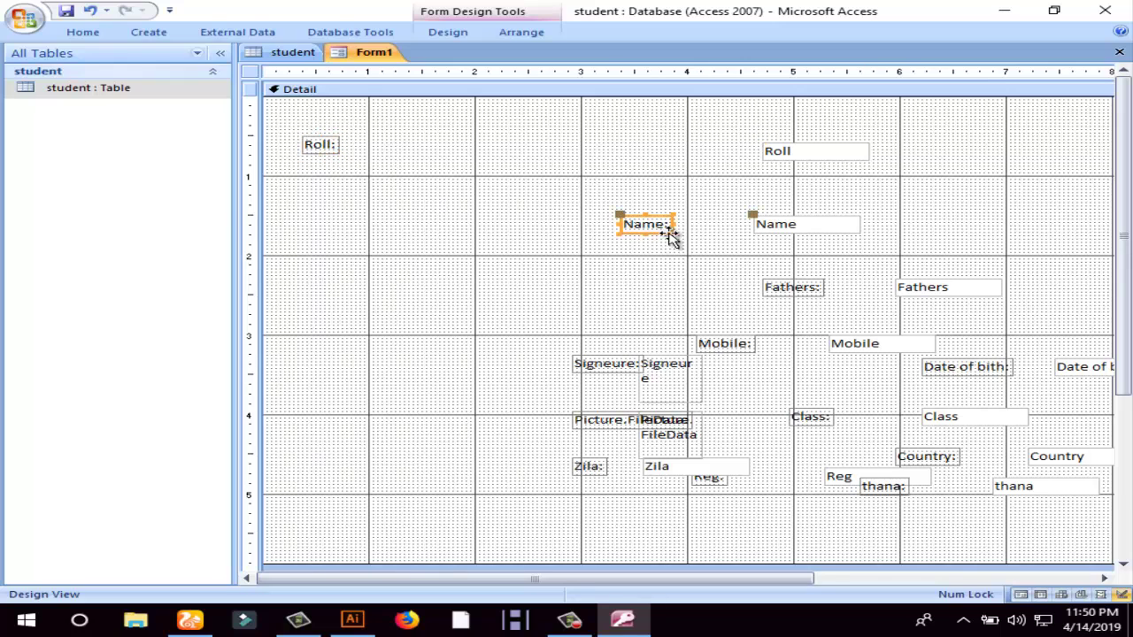
{"action": "left_click", "coordinate": [329, 142]}
{"action": "left_click", "coordinate": [620, 220]}
{"action": "left_click_drag", "start_coordinate": [617, 218], "coordinate": [313, 186]}
- Line up the Roll: label directly above the Name: label
{"action": "left_click", "coordinate": [313, 143]}
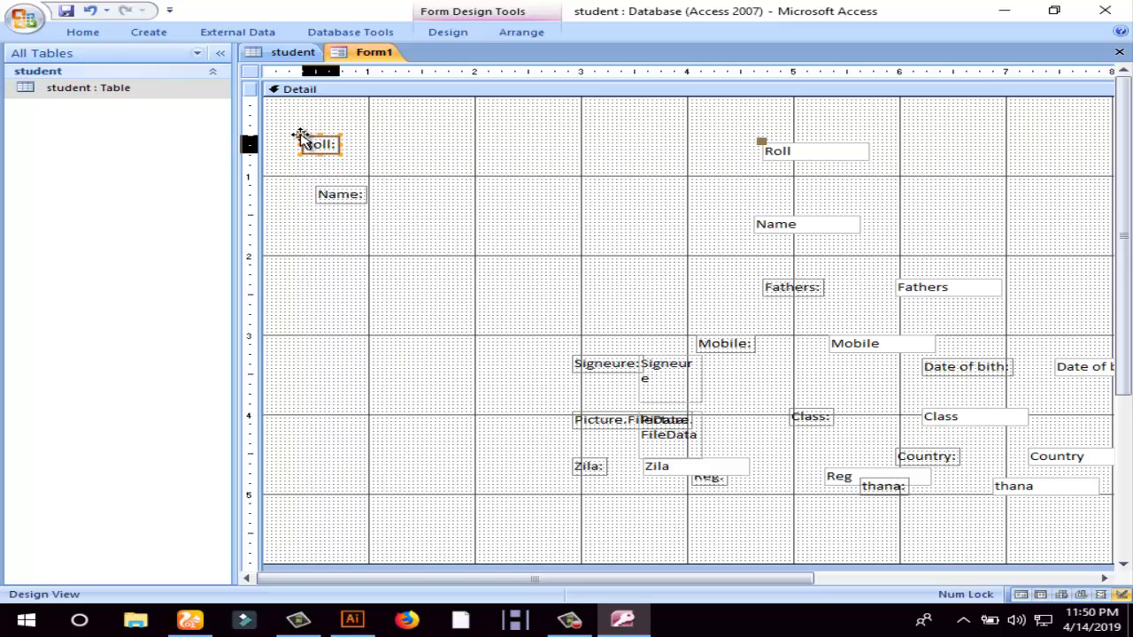
{"action": "left_click_drag", "start_coordinate": [301, 137], "coordinate": [353, 169]}
{"action": "left_click", "coordinate": [353, 209]}
{"action": "left_click", "coordinate": [329, 163]}
{"action": "left_click", "coordinate": [354, 194]}
{"action": "left_click", "coordinate": [352, 170]}
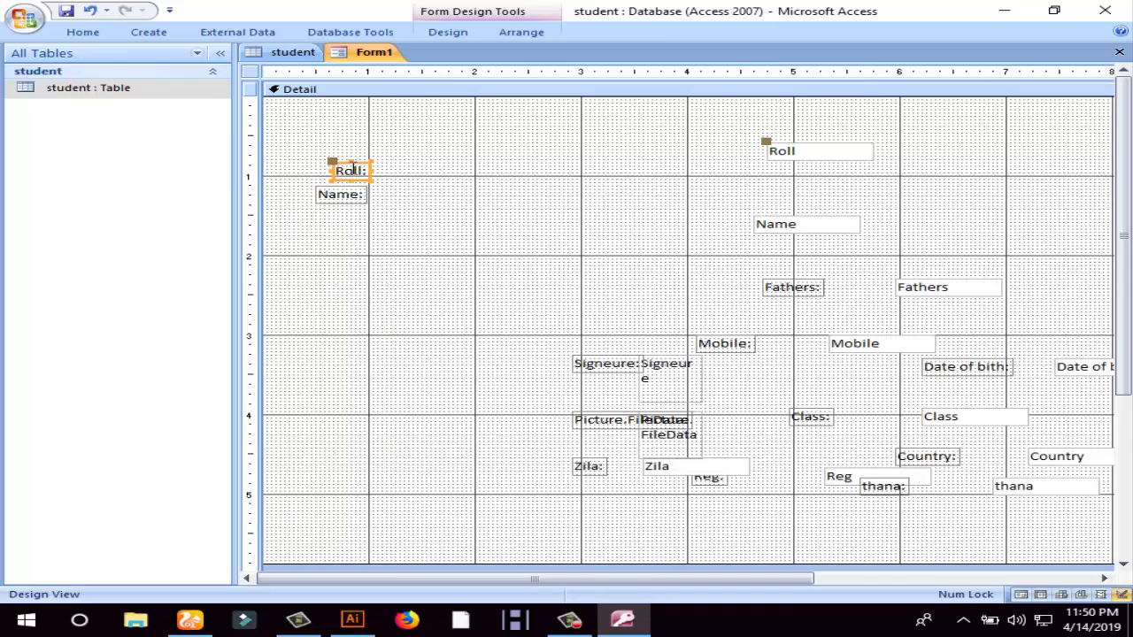
{"action": "key", "text": "ctrl+z"}
{"action": "left_click", "coordinate": [391, 209]}
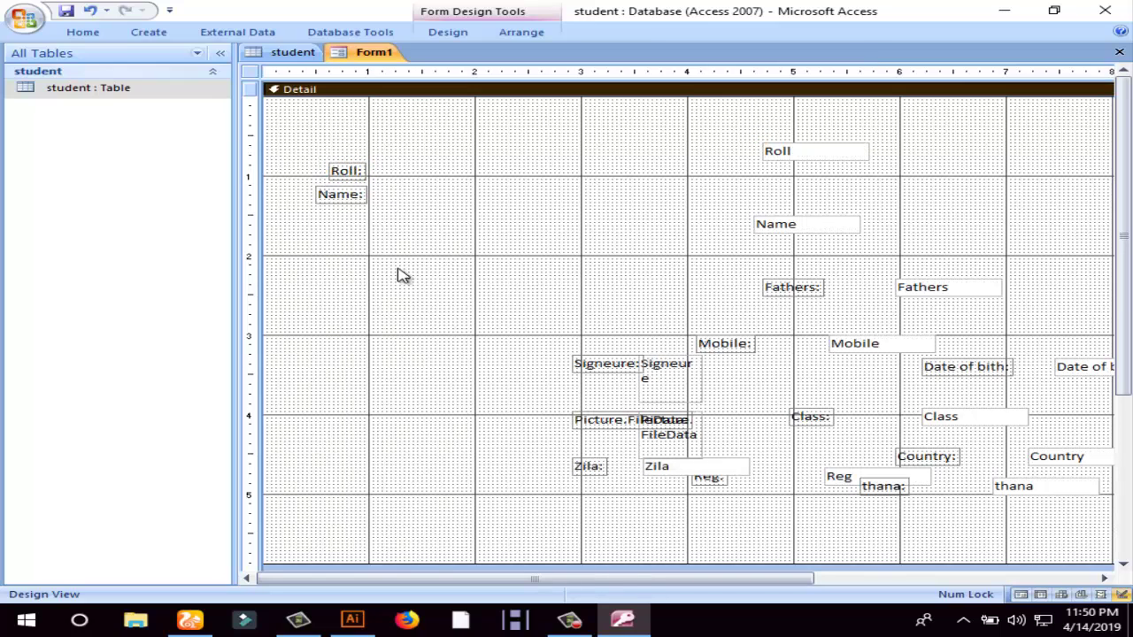
- Stack the Fathers:, Mobile: and Zila: labels below Name: on the left
{"action": "left_click", "coordinate": [790, 297]}
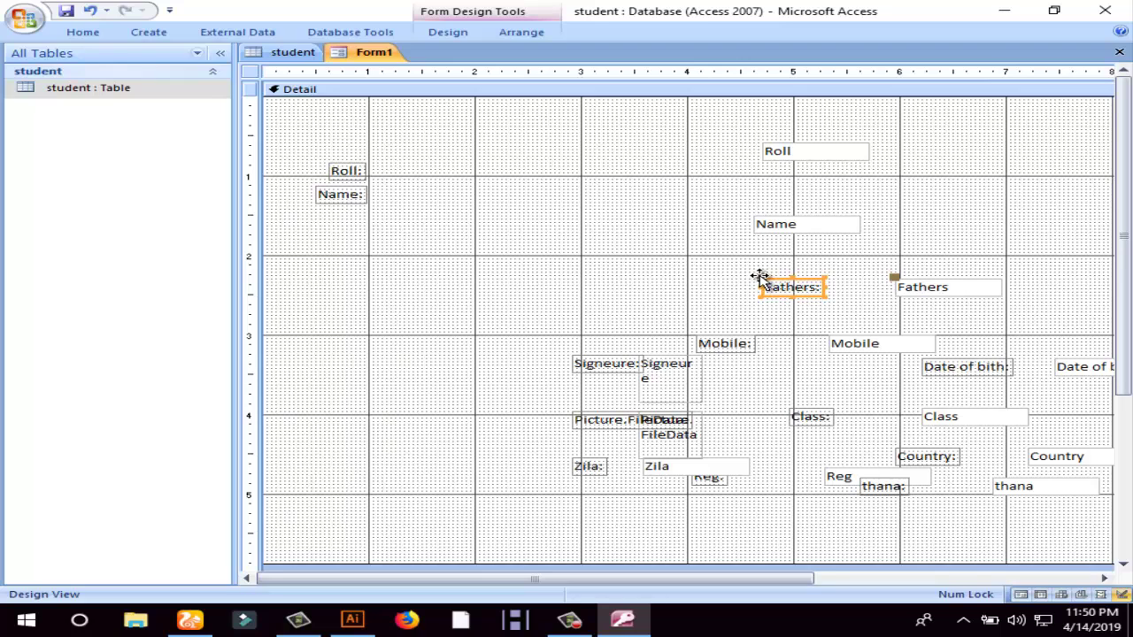
{"action": "left_click_drag", "start_coordinate": [759, 276], "coordinate": [307, 216]}
{"action": "left_click", "coordinate": [397, 271]}
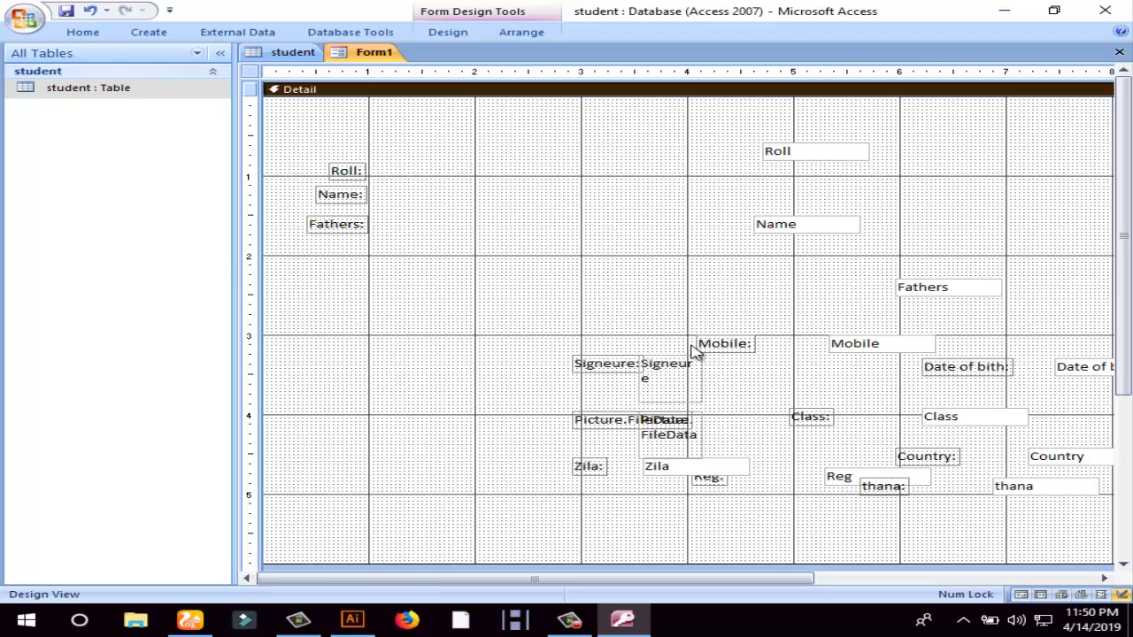
{"action": "left_click", "coordinate": [741, 348]}
{"action": "left_click_drag", "start_coordinate": [700, 328], "coordinate": [311, 240]}
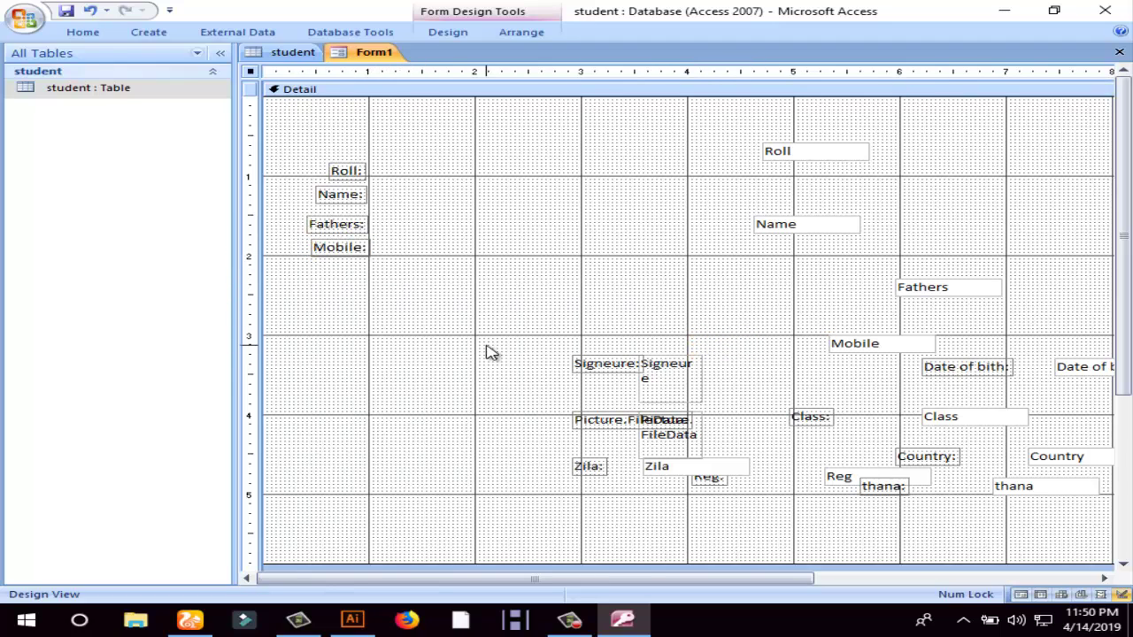
{"action": "left_click", "coordinate": [592, 361]}
{"action": "left_click", "coordinate": [607, 420]}
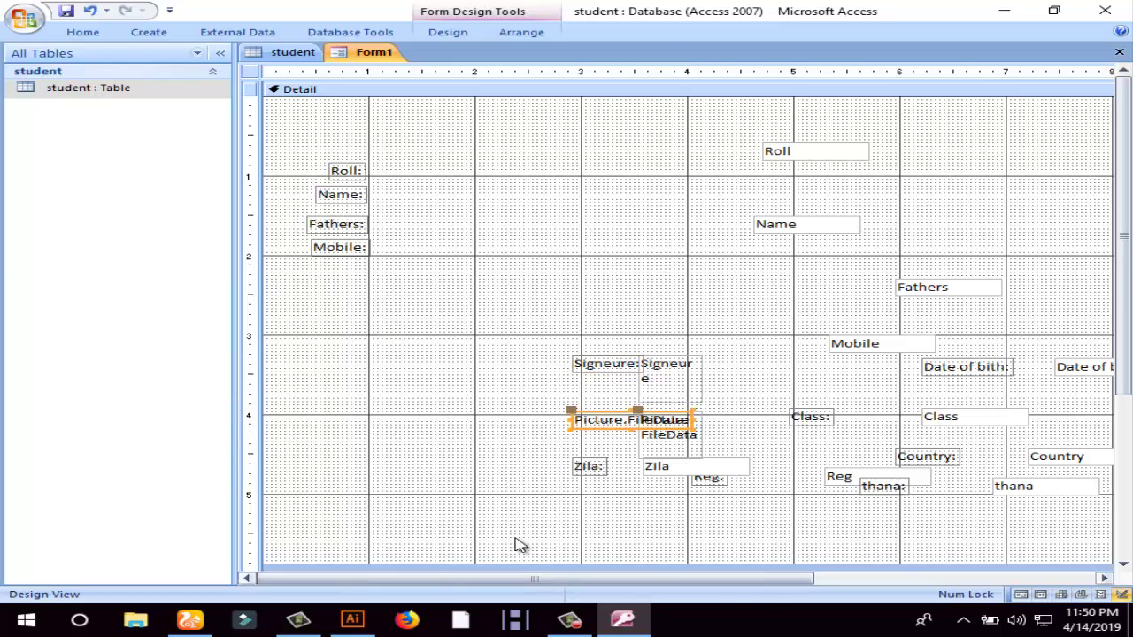
{"action": "left_click", "coordinate": [585, 467]}
{"action": "left_click_drag", "start_coordinate": [569, 458], "coordinate": [331, 271]}
{"action": "left_click", "coordinate": [534, 471]}
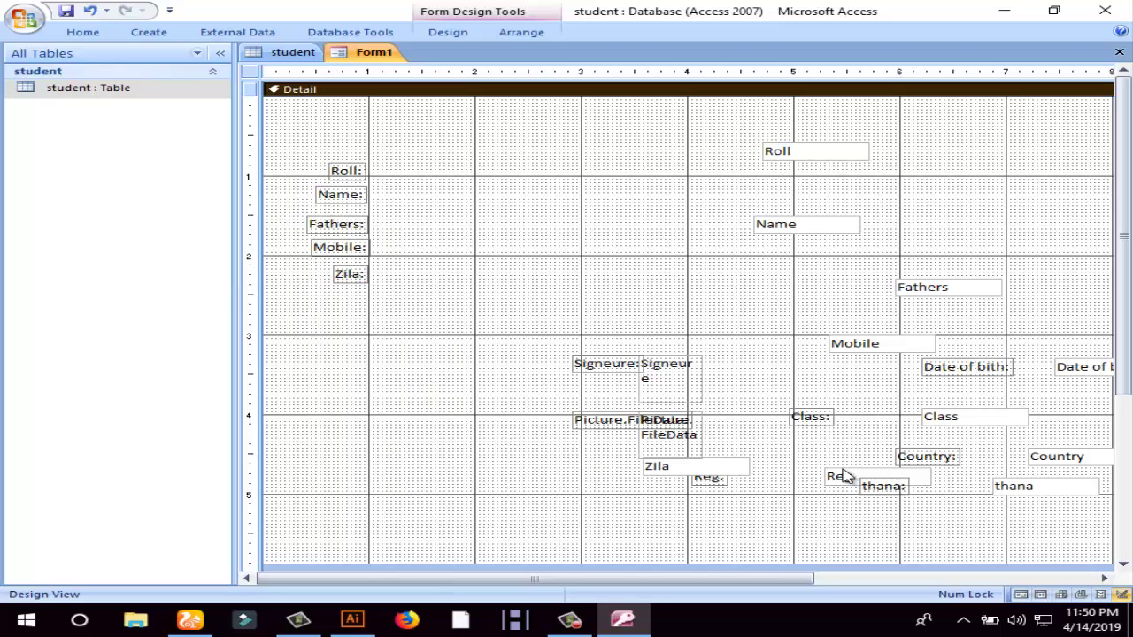
- Move the Class text box to the left edge below the Zila: label
{"action": "left_click", "coordinate": [969, 411]}
{"action": "left_click_drag", "start_coordinate": [830, 409], "coordinate": [251, 302]}
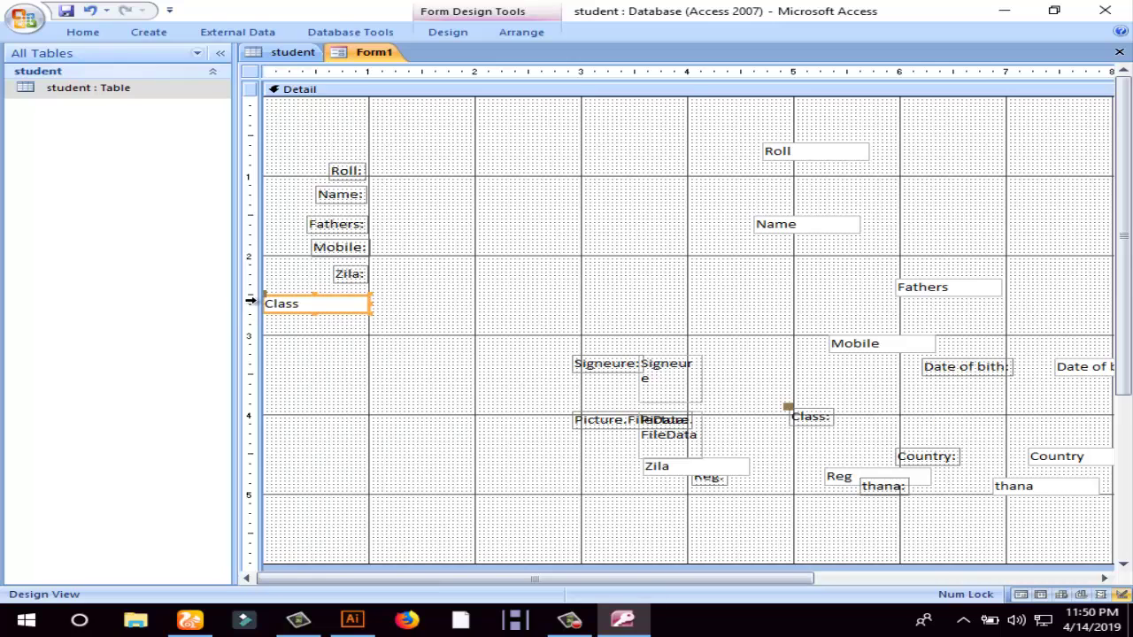
{"action": "left_click", "coordinate": [405, 363]}
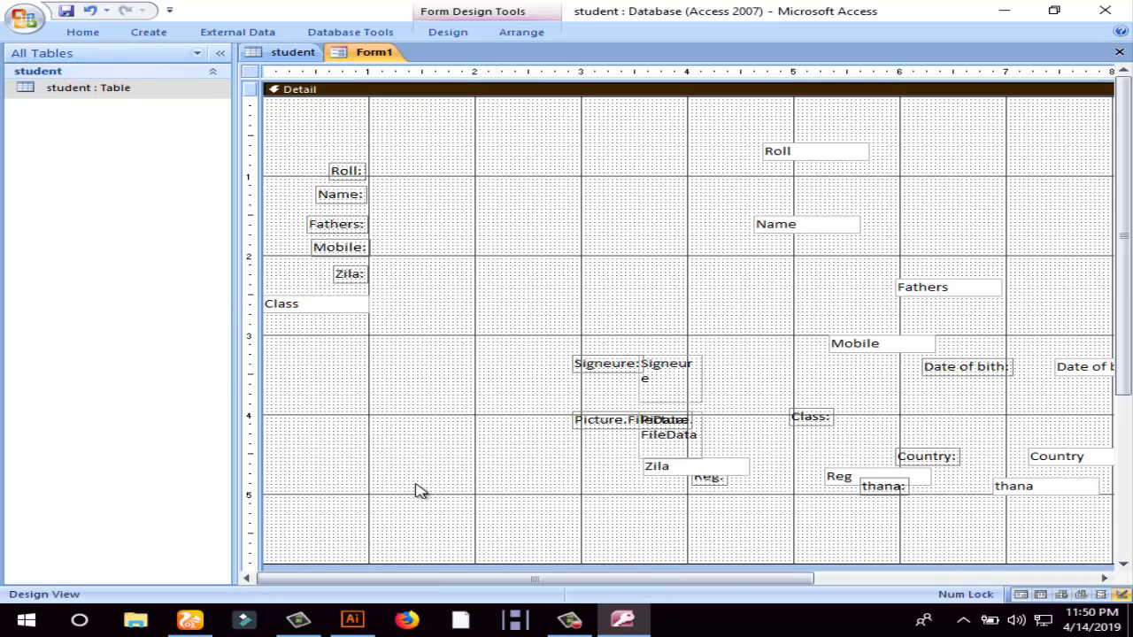
{"action": "left_click", "coordinate": [567, 623]}
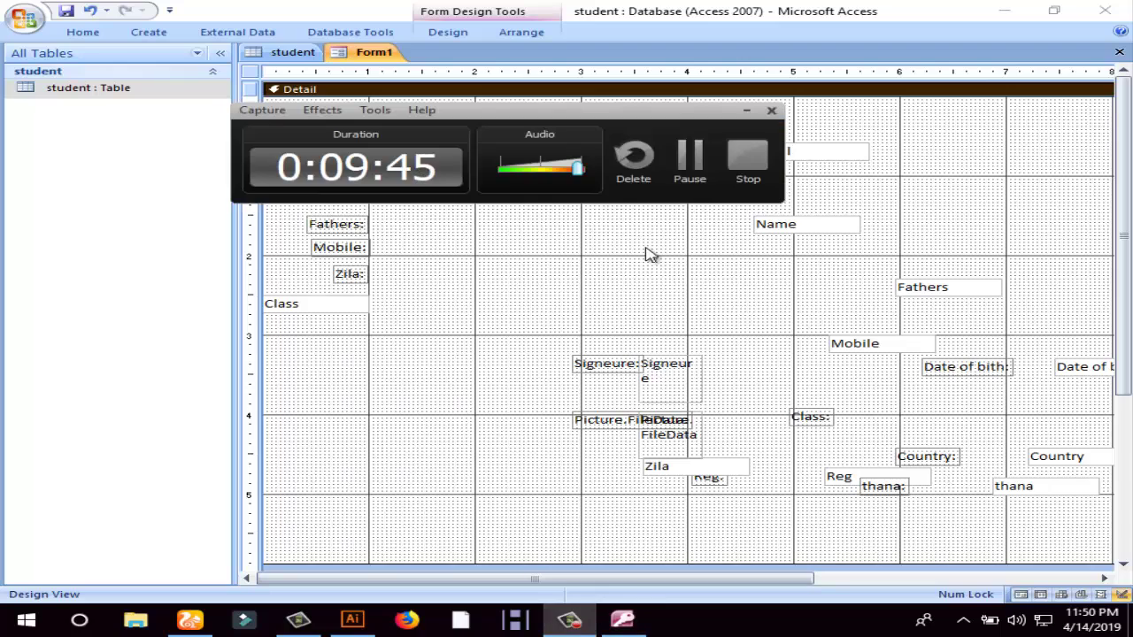
{"action": "left_click", "coordinate": [688, 157]}
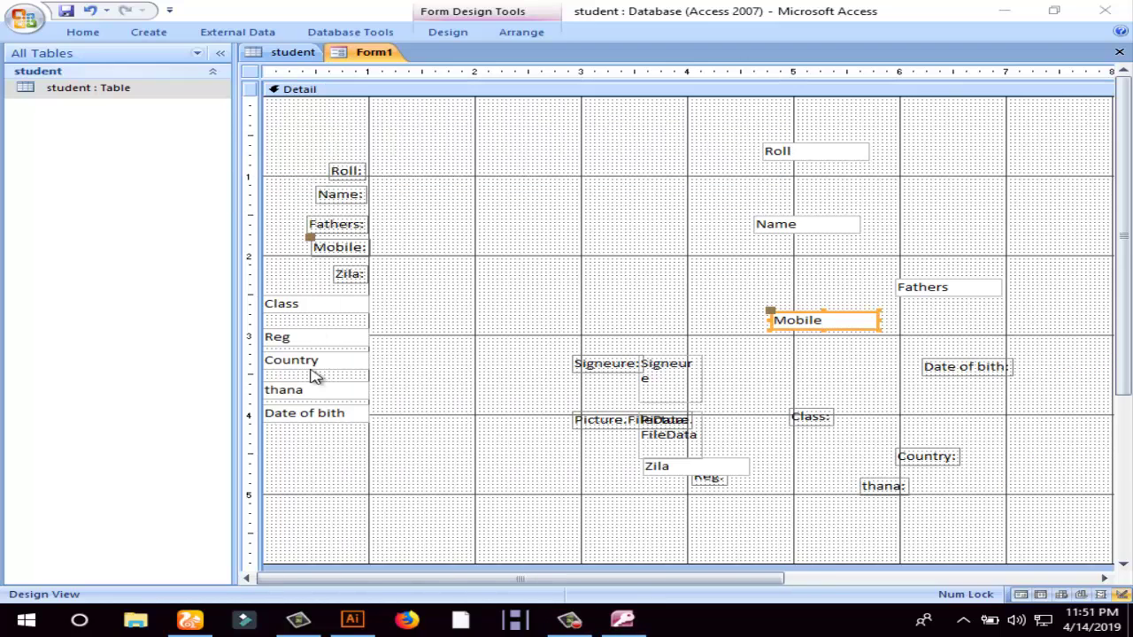
{"action": "left_click", "coordinate": [301, 177]}
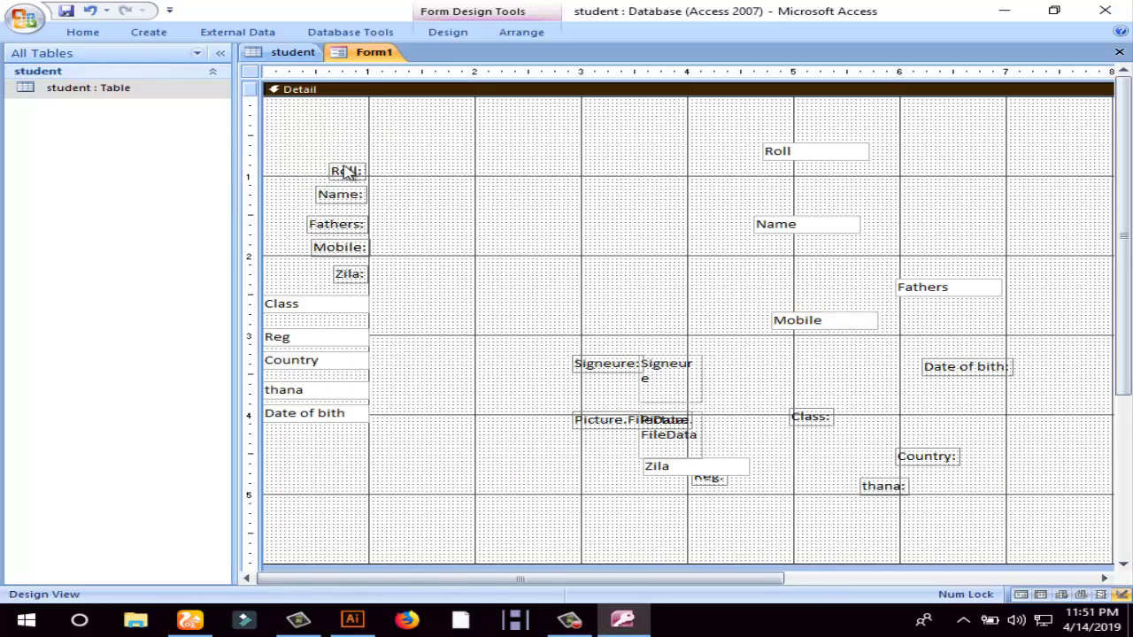
{"action": "left_click", "coordinate": [329, 167]}
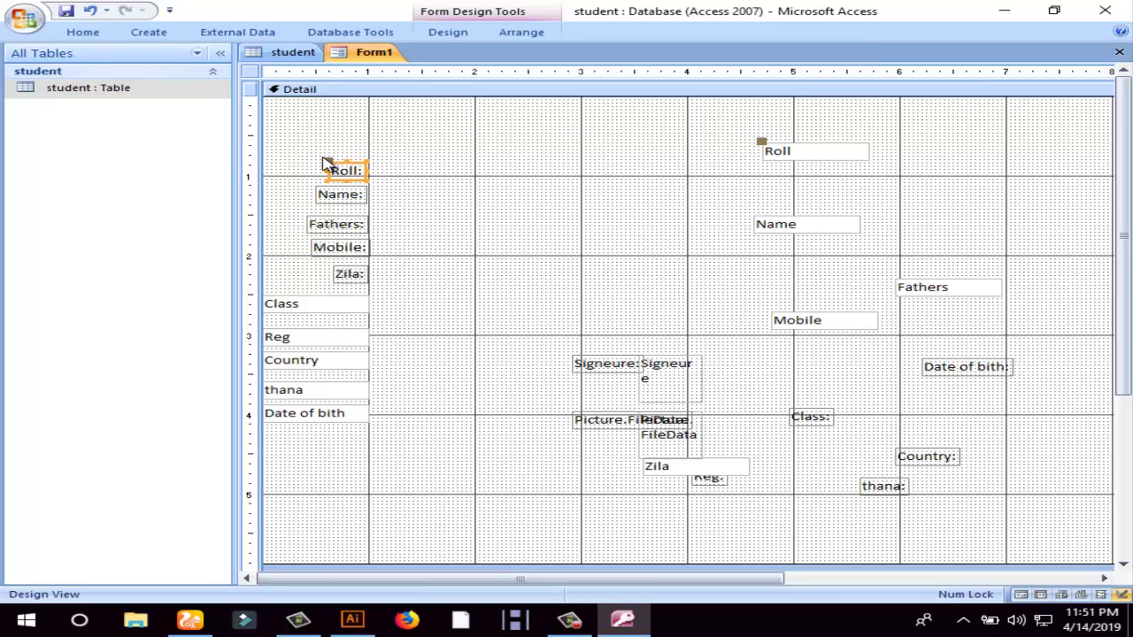
{"action": "left_click", "coordinate": [324, 162]}
{"action": "left_click", "coordinate": [326, 165]}
{"action": "left_click", "coordinate": [467, 223]}
- Shift the Name text box left, enlarge it, and return Name: to the column
{"action": "left_click_drag", "start_coordinate": [794, 228], "coordinate": [566, 233]}
{"action": "left_click", "coordinate": [739, 232]}
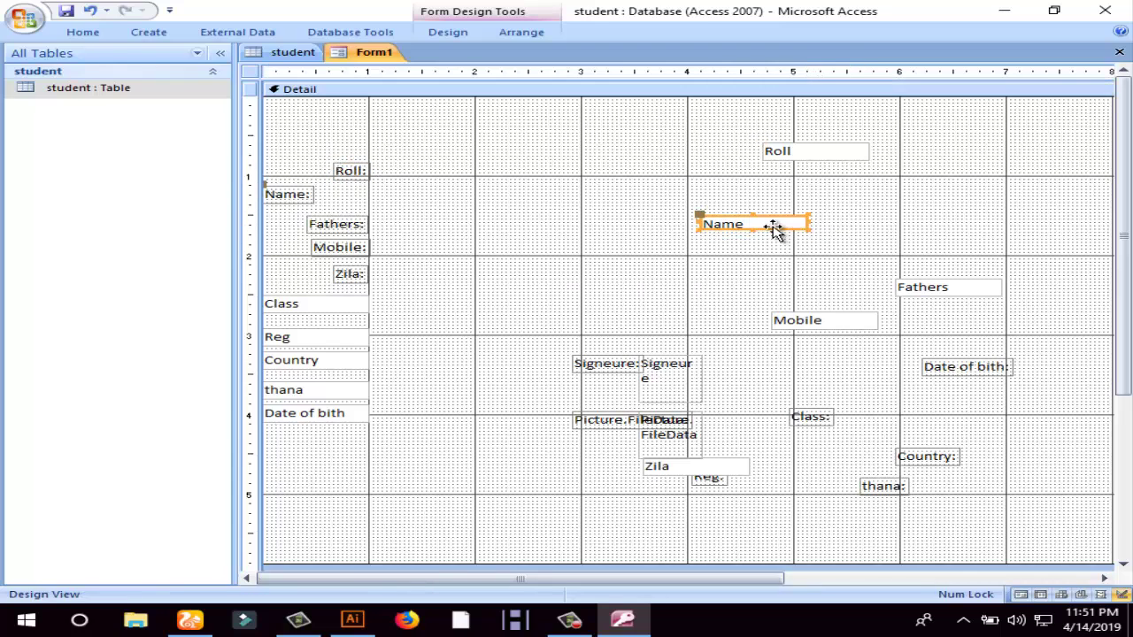
{"action": "left_click_drag", "start_coordinate": [806, 228], "coordinate": [829, 245]}
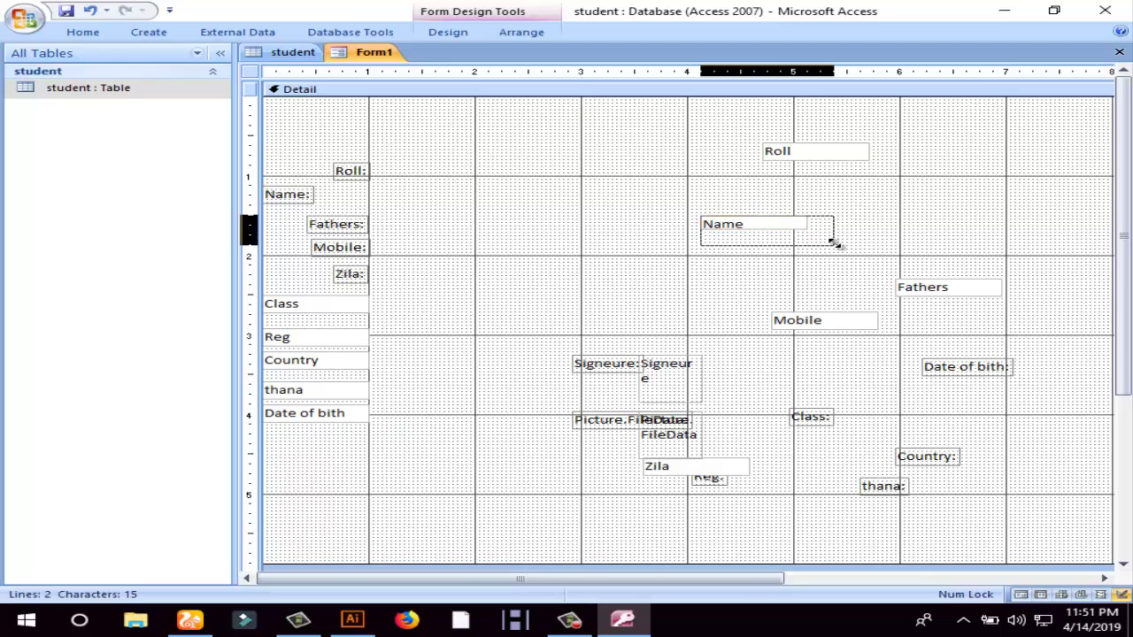
{"action": "left_click", "coordinate": [721, 258]}
{"action": "left_click", "coordinate": [708, 219]}
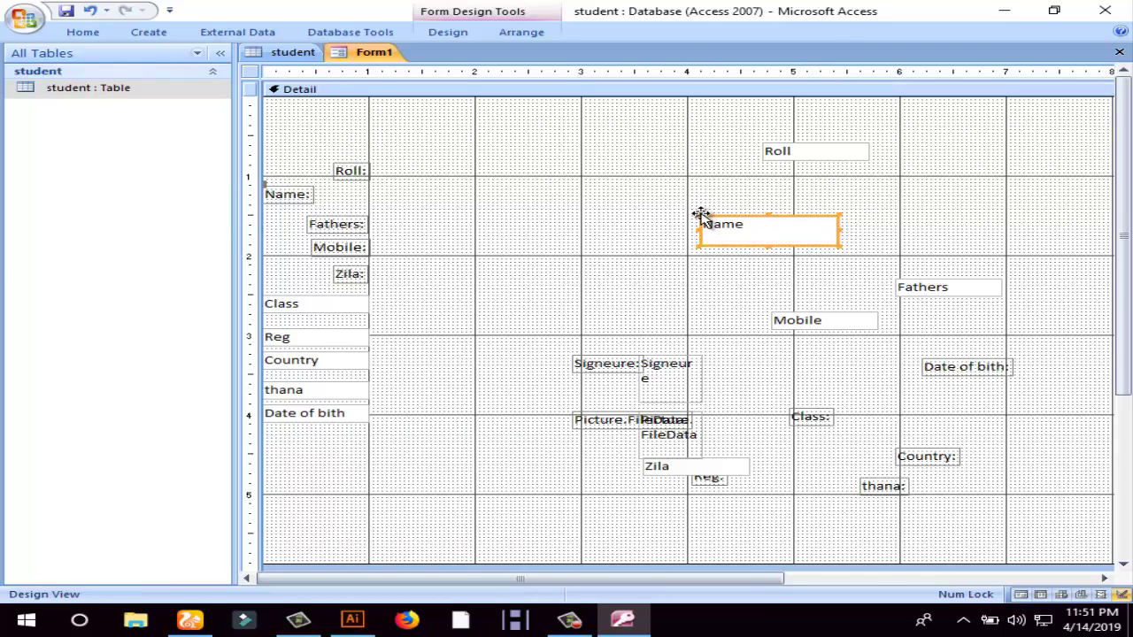
{"action": "left_click", "coordinate": [296, 196]}
{"action": "left_click_drag", "start_coordinate": [265, 185], "coordinate": [324, 450]}
- Apply Bold and a yellow Fill/Back Color to the selected Roll-through-Date of bith controls
{"action": "left_click", "coordinate": [405, 225]}
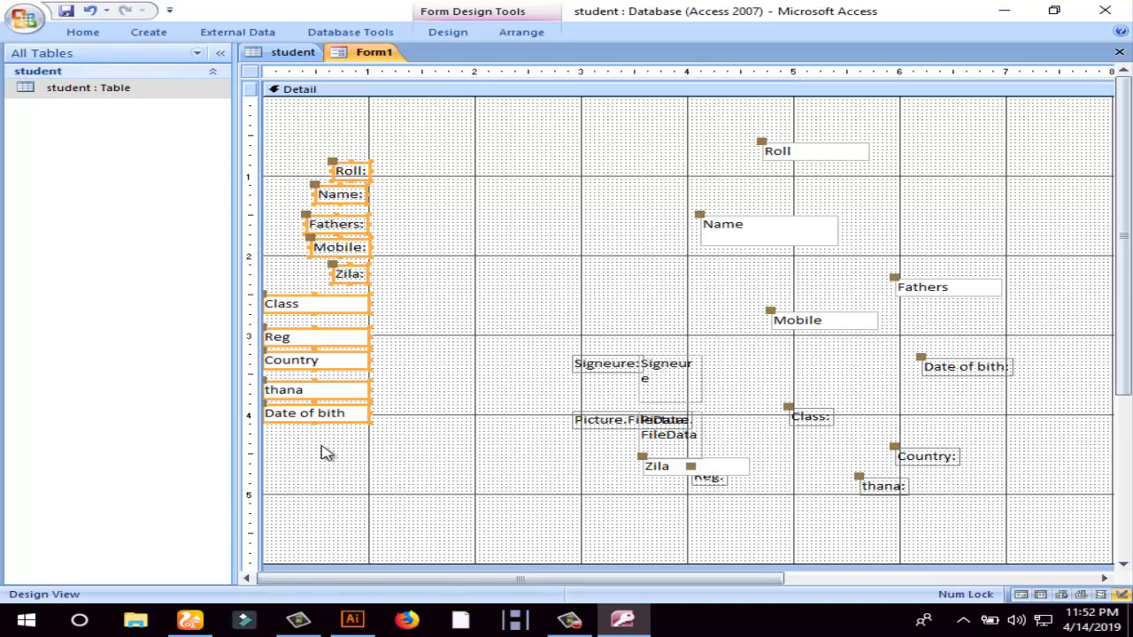
{"action": "left_click", "coordinate": [442, 33]}
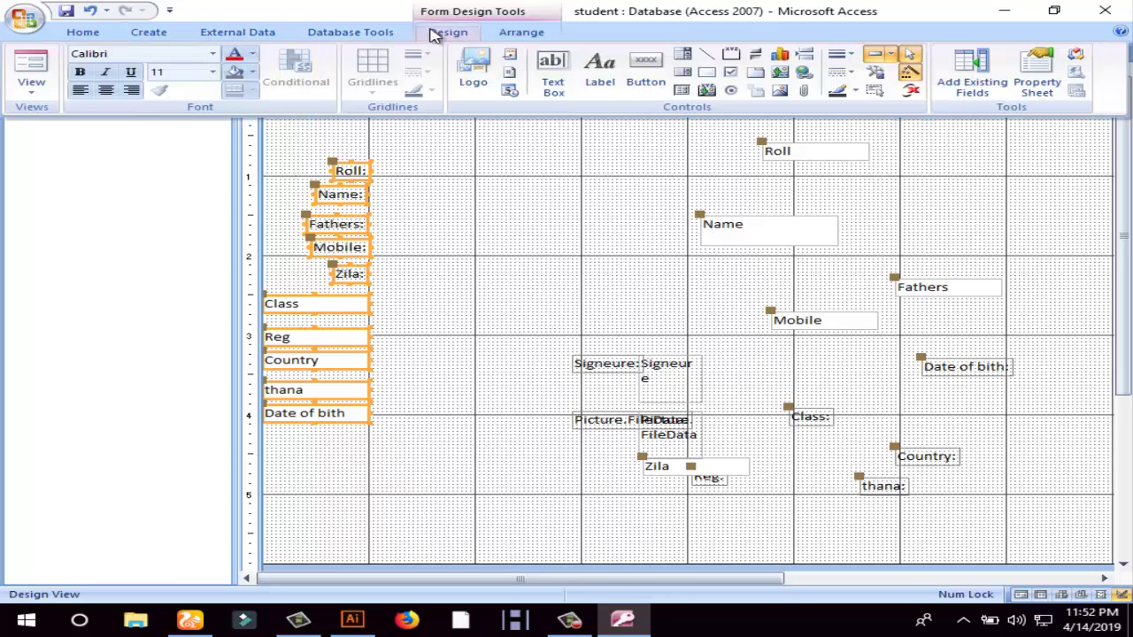
{"action": "left_click", "coordinate": [218, 65]}
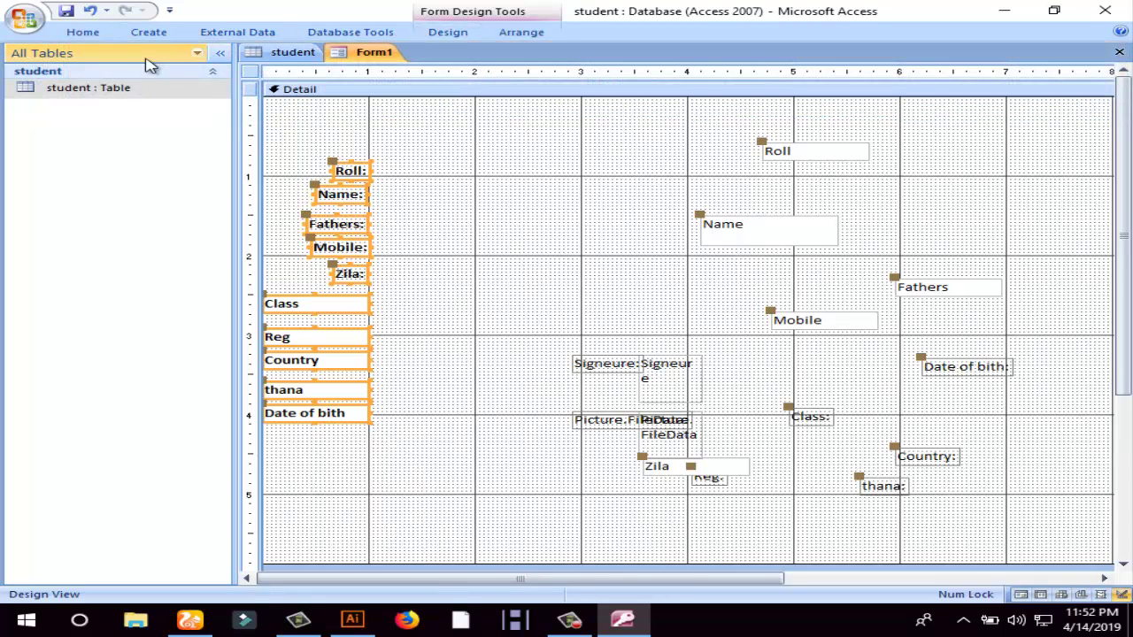
{"action": "left_click", "coordinate": [447, 33]}
{"action": "left_click", "coordinate": [253, 71]}
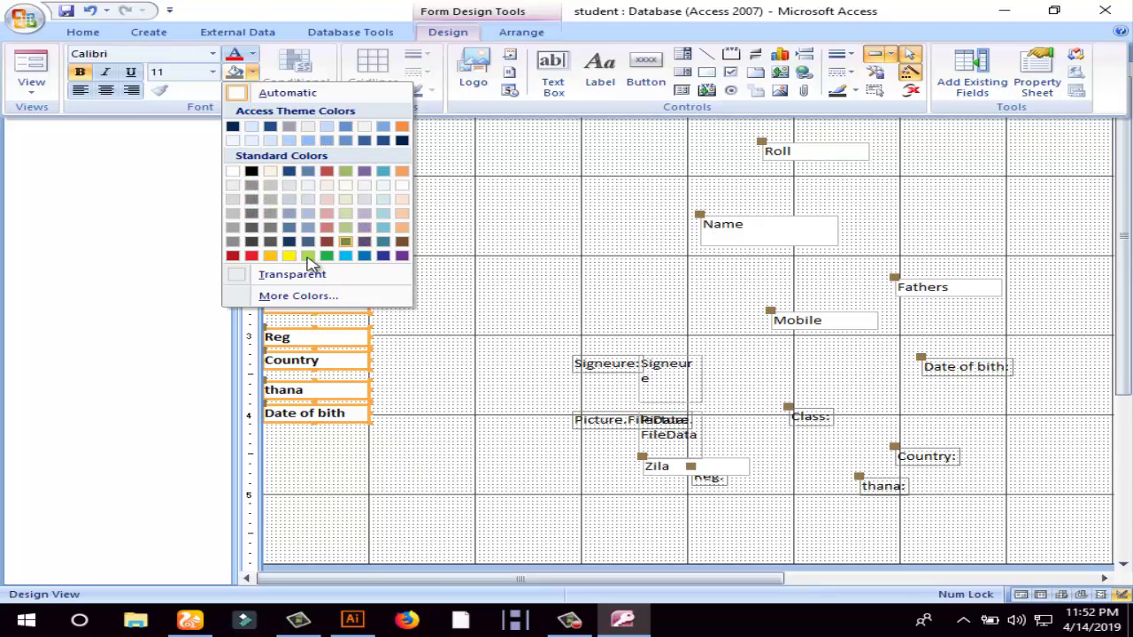
{"action": "left_click", "coordinate": [288, 256]}
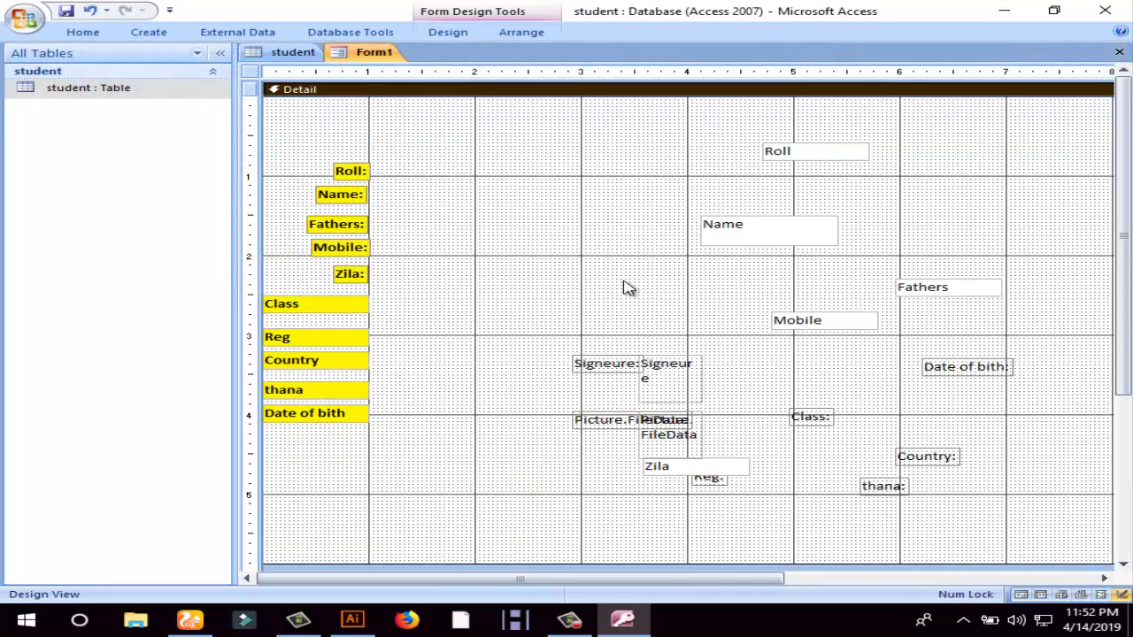
- Place the Roll text box beside Roll: and a shortened Name box beneath it
{"action": "left_click_drag", "start_coordinate": [759, 151], "coordinate": [470, 160]}
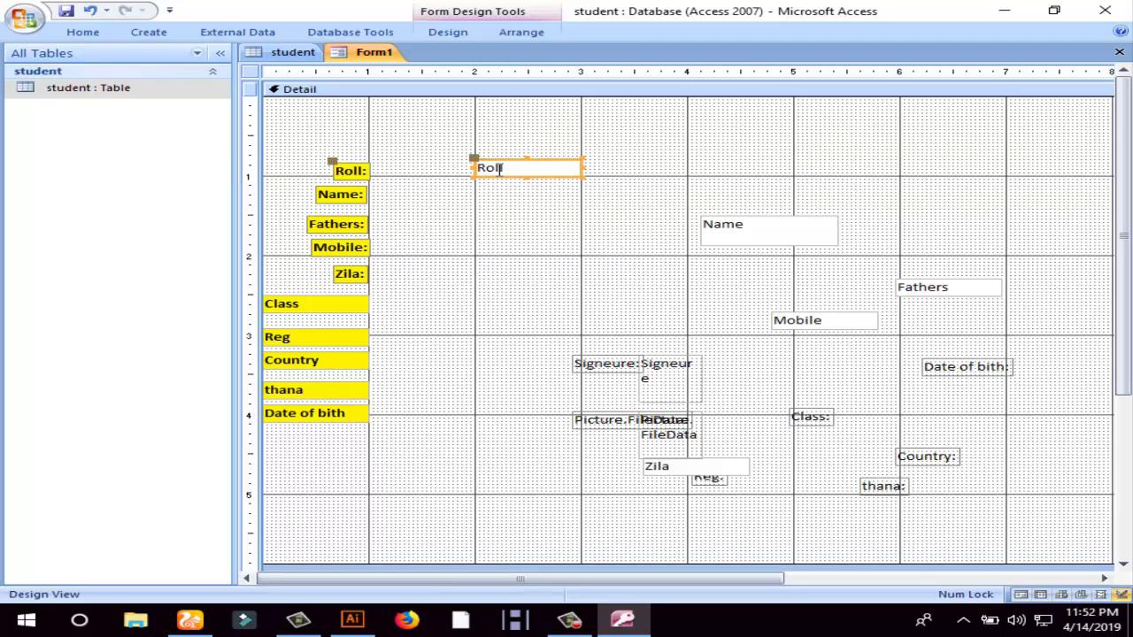
{"action": "left_click", "coordinate": [746, 233]}
{"action": "left_click_drag", "start_coordinate": [698, 217], "coordinate": [474, 182]}
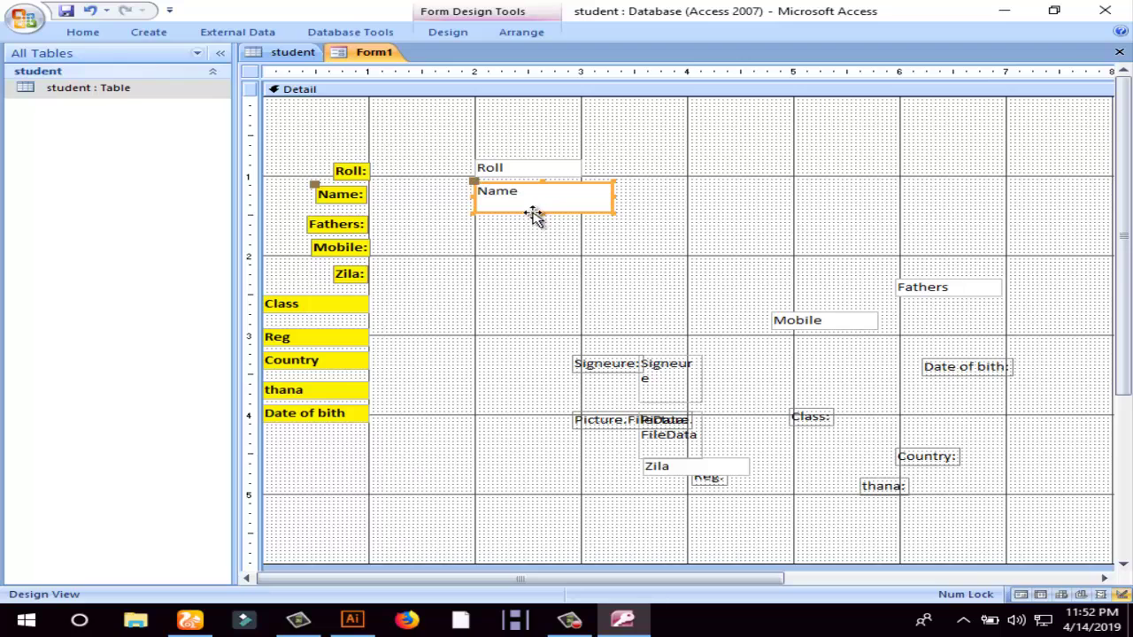
{"action": "left_click_drag", "start_coordinate": [542, 213], "coordinate": [542, 202]}
{"action": "left_click", "coordinate": [513, 236]}
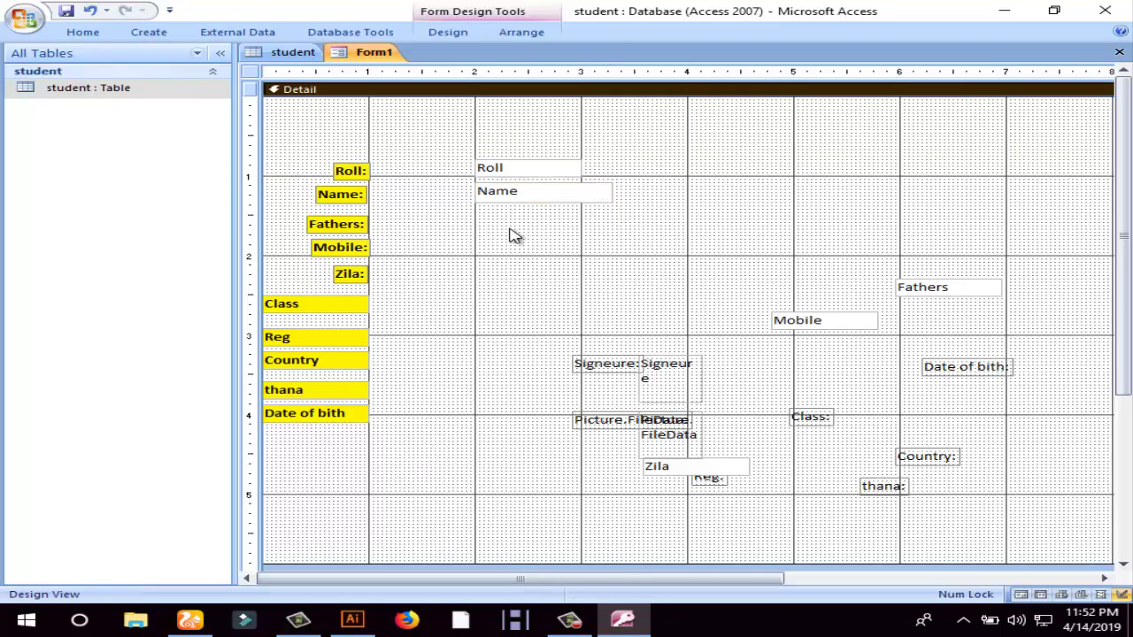
- Move the Mobile text box up under the Name box
{"action": "left_click", "coordinate": [770, 318]}
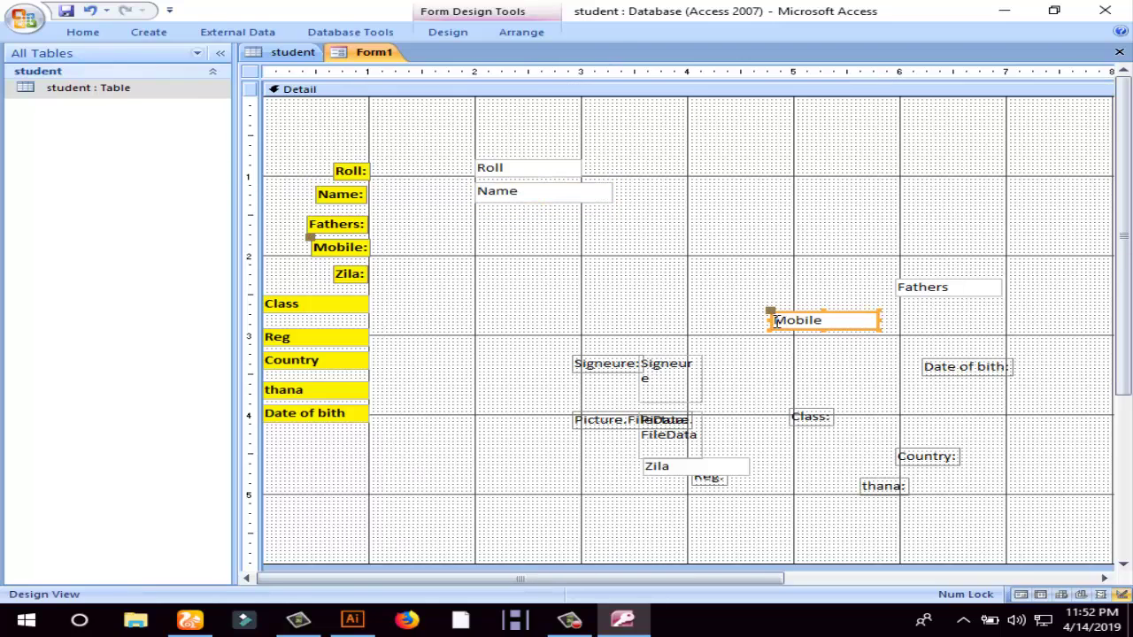
{"action": "left_click_drag", "start_coordinate": [758, 311], "coordinate": [477, 208]}
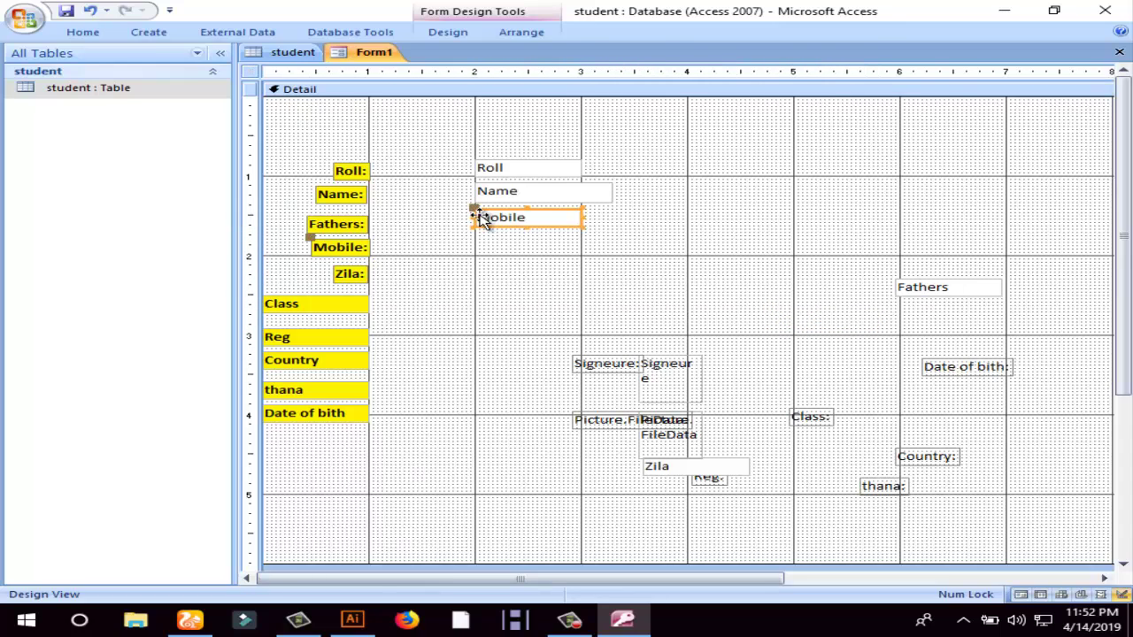
{"action": "left_click", "coordinate": [936, 294]}
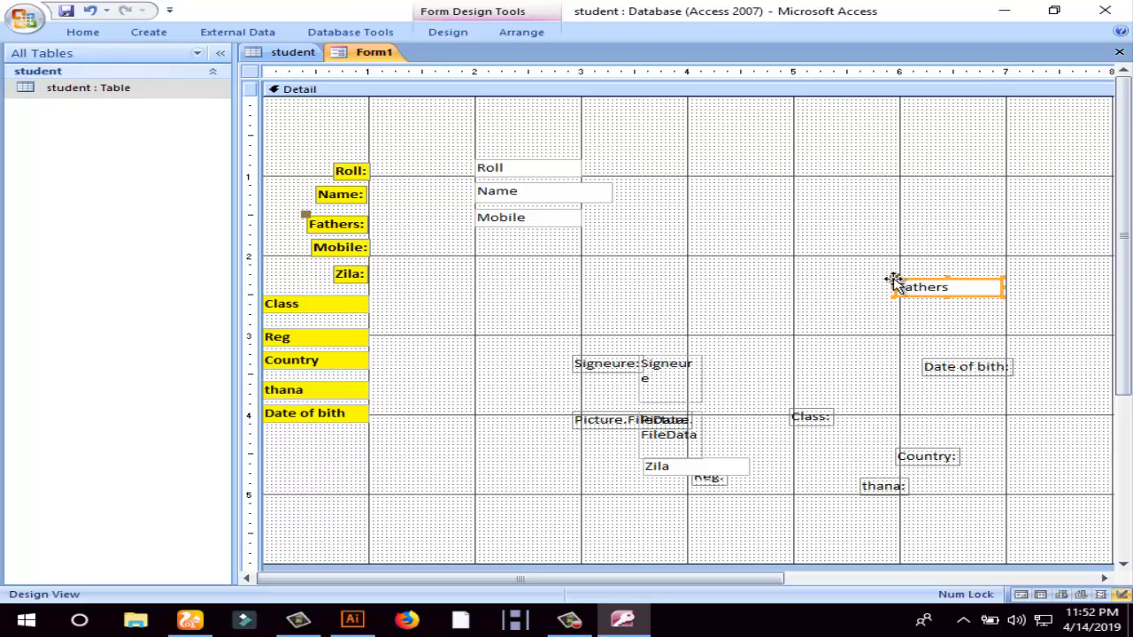
{"action": "left_click", "coordinate": [501, 220]}
{"action": "mouse_move", "coordinate": [470, 213]}
{"action": "left_mouse_down"}
{"action": "mouse_move", "coordinate": [478, 228]}
{"action": "mouse_move", "coordinate": [472, 219]}
{"action": "left_mouse_up"}
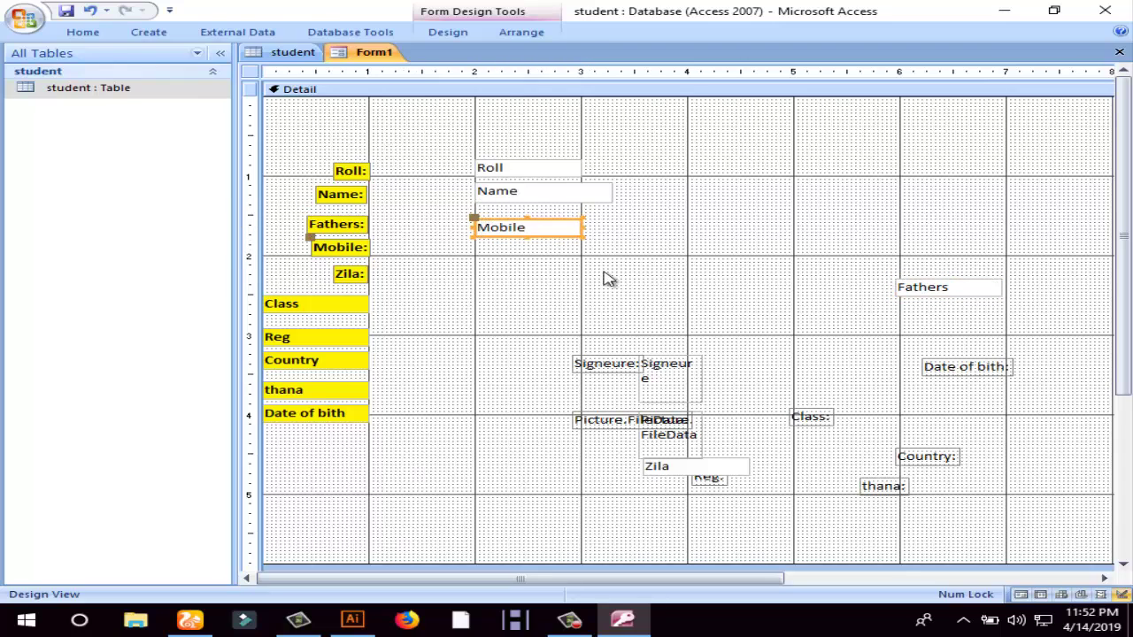
- Slot the Fathers text box under the Name box, above Mobile
{"action": "left_click", "coordinate": [924, 291]}
{"action": "left_click_drag", "start_coordinate": [891, 279], "coordinate": [485, 212]}
{"action": "left_click", "coordinate": [478, 245]}
{"action": "left_click", "coordinate": [478, 232]}
{"action": "left_click", "coordinate": [490, 205]}
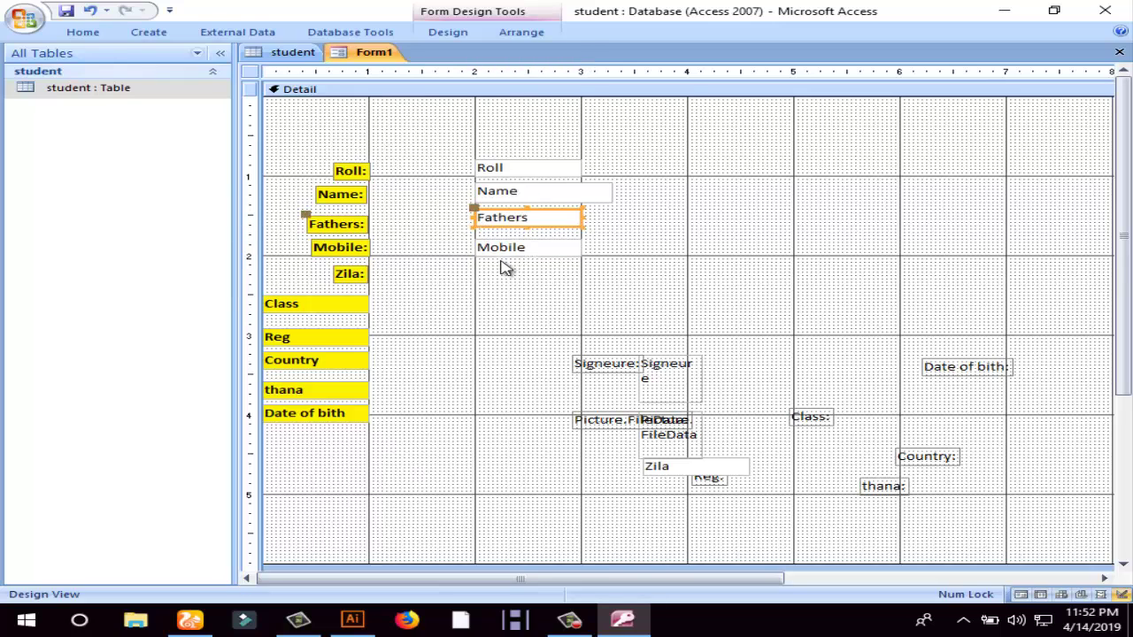
{"action": "left_click", "coordinate": [507, 275]}
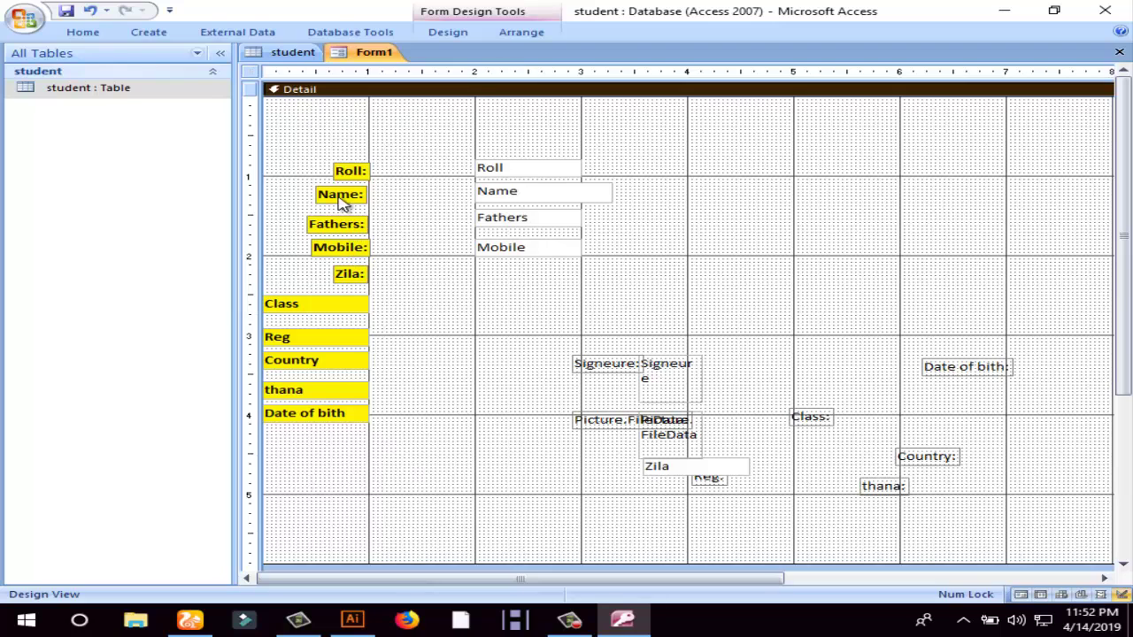
{"action": "left_click", "coordinate": [344, 202]}
{"action": "left_click", "coordinate": [523, 196], "text": "shift"}
{"action": "left_click", "coordinate": [519, 329]}
- Move the Date of bith: and Country: labels left, and put Zila below Date of bith
{"action": "left_click", "coordinate": [945, 373]}
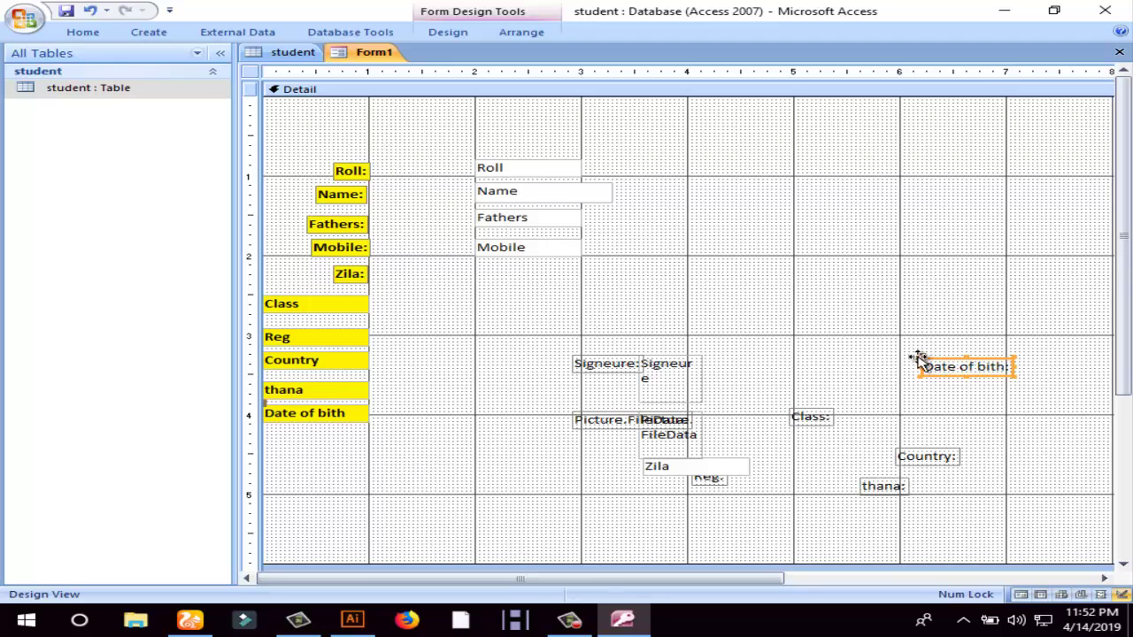
{"action": "left_click_drag", "start_coordinate": [919, 358], "coordinate": [469, 399]}
{"action": "left_click", "coordinate": [892, 457]}
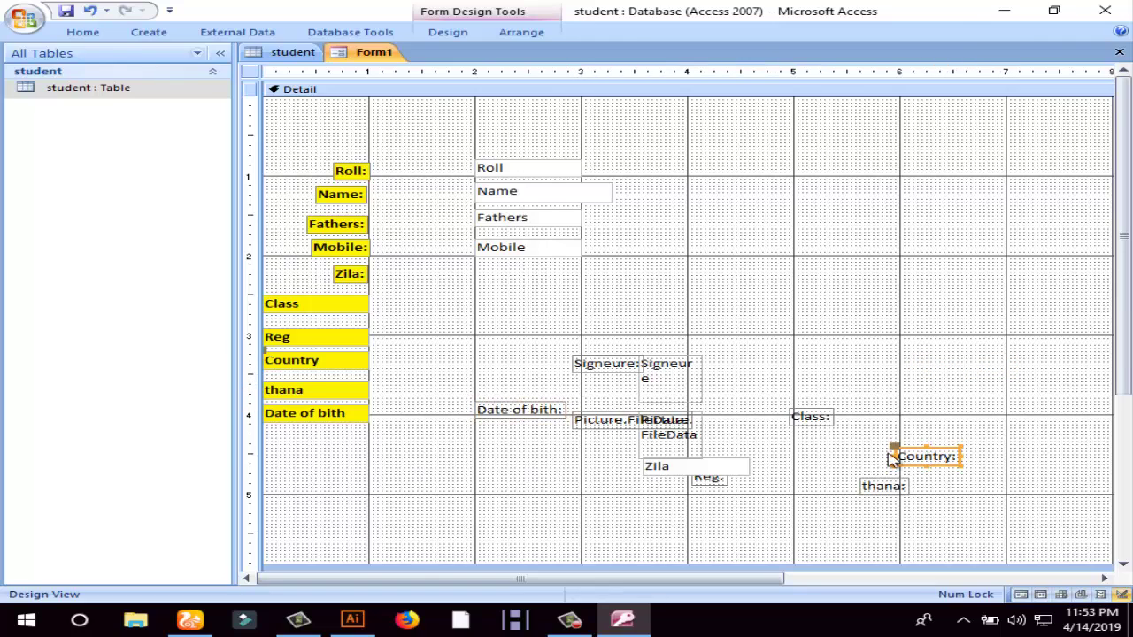
{"action": "left_click_drag", "start_coordinate": [894, 449], "coordinate": [472, 351]}
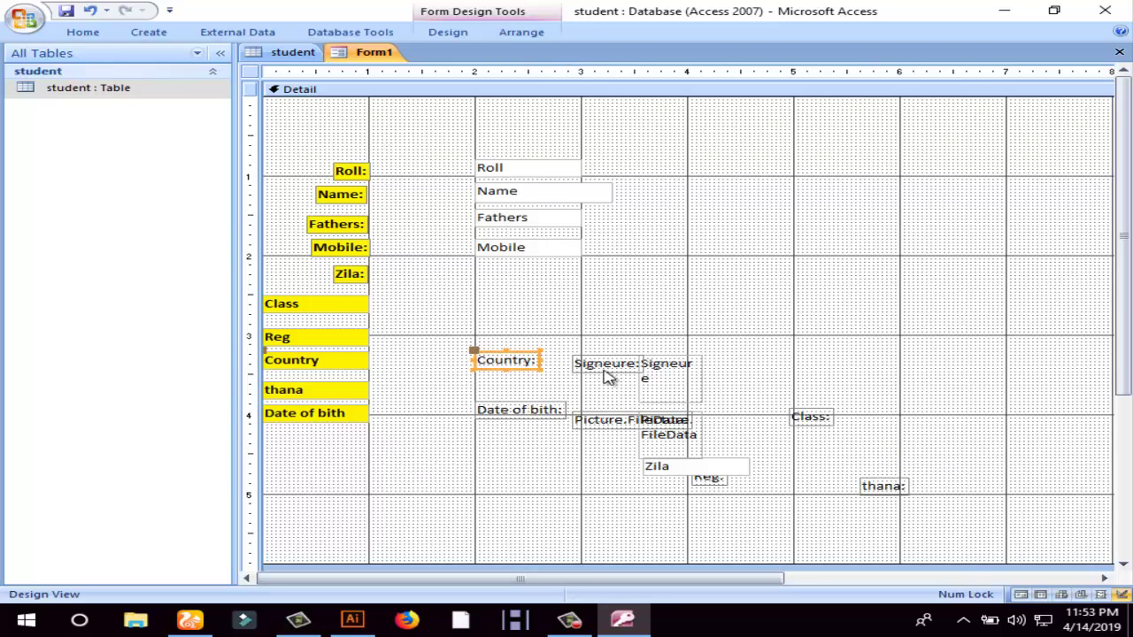
{"action": "left_click_drag", "start_coordinate": [672, 469], "coordinate": [476, 376]}
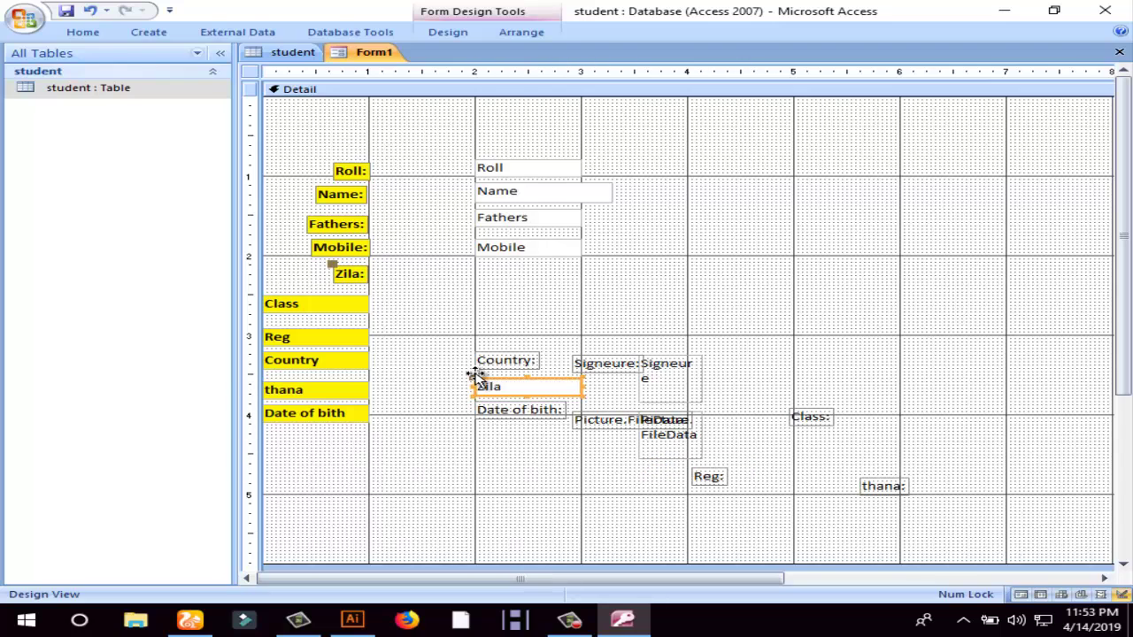
{"action": "left_click", "coordinate": [863, 486]}
{"action": "left_click", "coordinate": [482, 386]}
{"action": "left_click_drag", "start_coordinate": [472, 376], "coordinate": [265, 430]}
{"action": "left_click", "coordinate": [379, 472]}
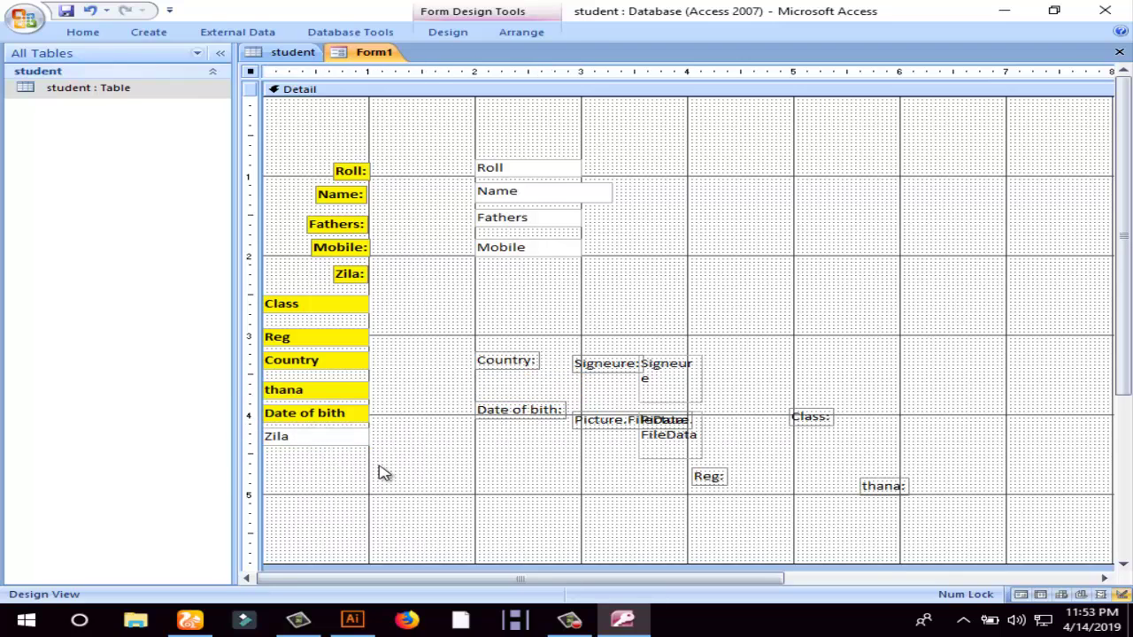
- Nudge Country: right and move the Signeure: label and picture controls to the right side
{"action": "left_click", "coordinate": [478, 361]}
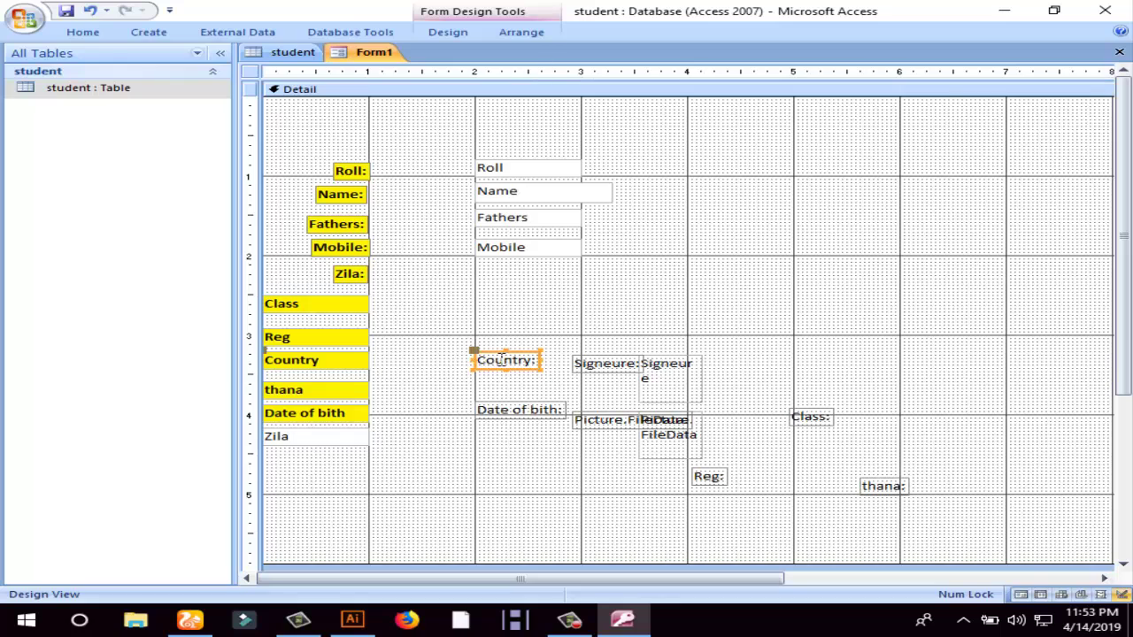
{"action": "mouse_move", "coordinate": [472, 352]}
{"action": "left_mouse_down"}
{"action": "mouse_move", "coordinate": [481, 303]}
{"action": "mouse_move", "coordinate": [478, 351]}
{"action": "left_mouse_up"}
{"action": "left_click", "coordinate": [614, 359]}
{"action": "left_click", "coordinate": [584, 359]}
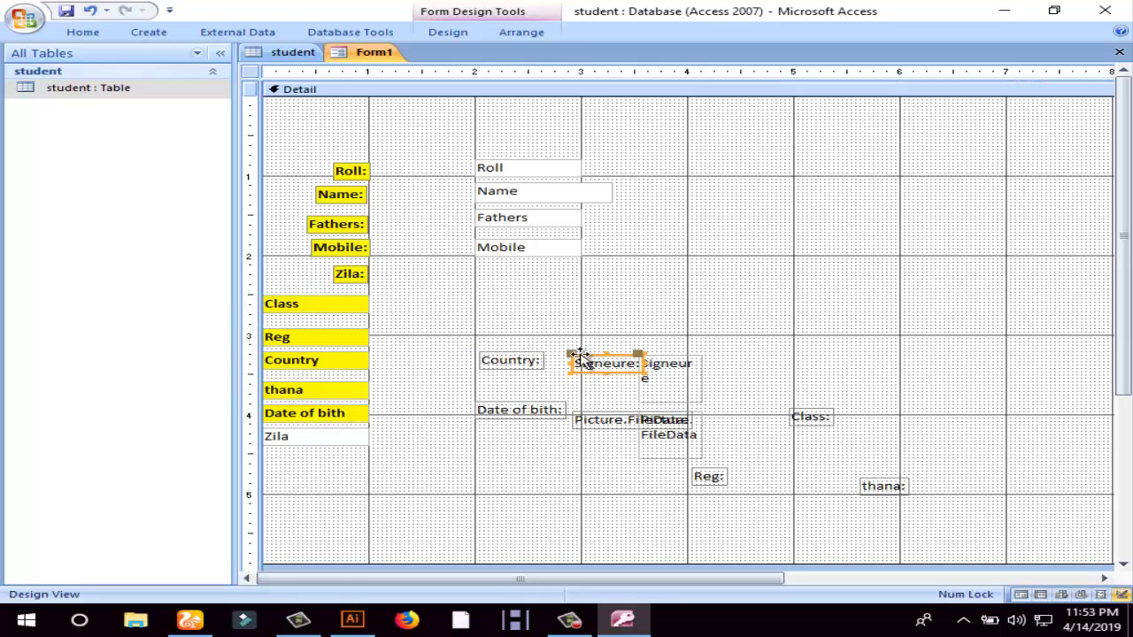
{"action": "left_click_drag", "start_coordinate": [584, 360], "coordinate": [896, 334]}
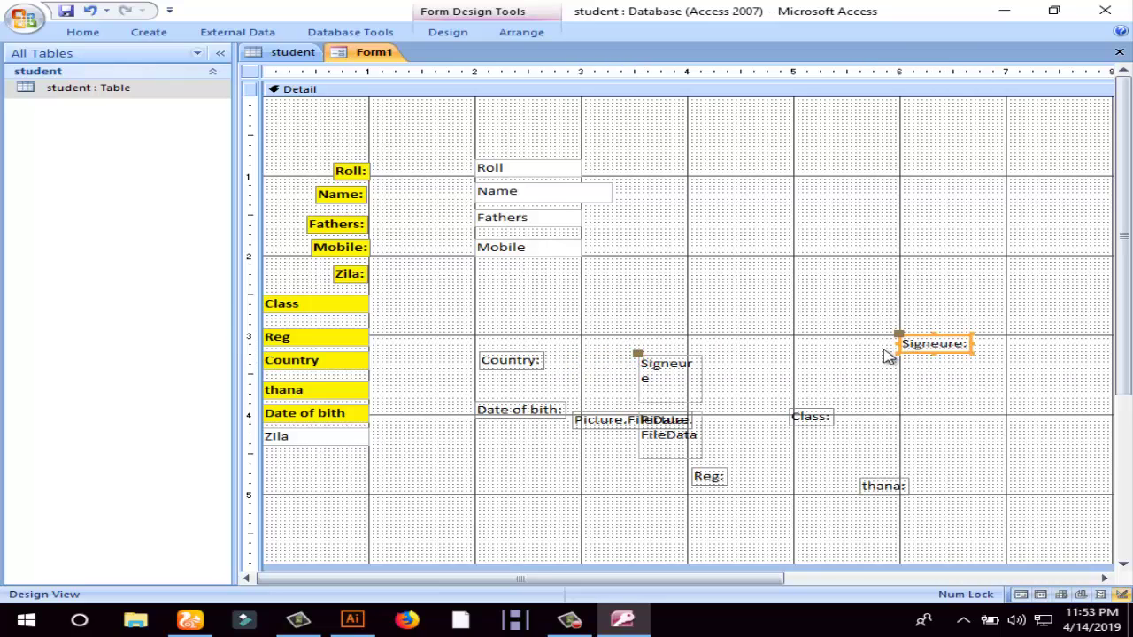
{"action": "left_click", "coordinate": [611, 422]}
{"action": "left_click_drag", "start_coordinate": [573, 414], "coordinate": [894, 261]}
{"action": "left_click", "coordinate": [875, 291]}
- Place the widened Signeure box above its label at the right edge
{"action": "left_click", "coordinate": [698, 370]}
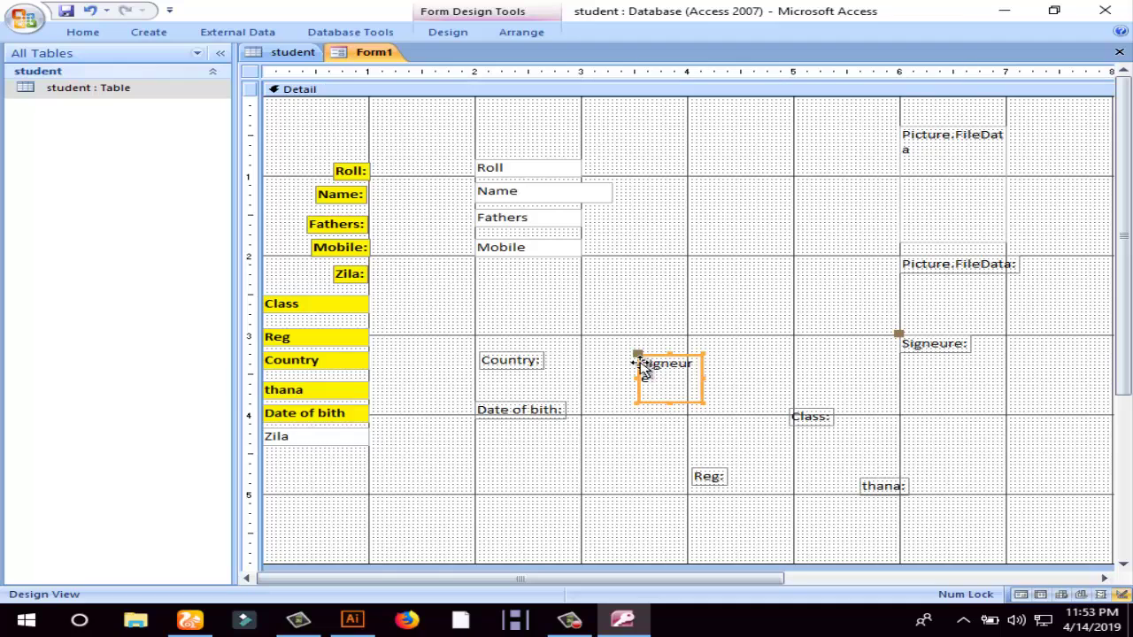
{"action": "left_click_drag", "start_coordinate": [644, 361], "coordinate": [794, 309]}
{"action": "left_click_drag", "start_coordinate": [898, 334], "coordinate": [903, 381]}
{"action": "left_click", "coordinate": [792, 312]}
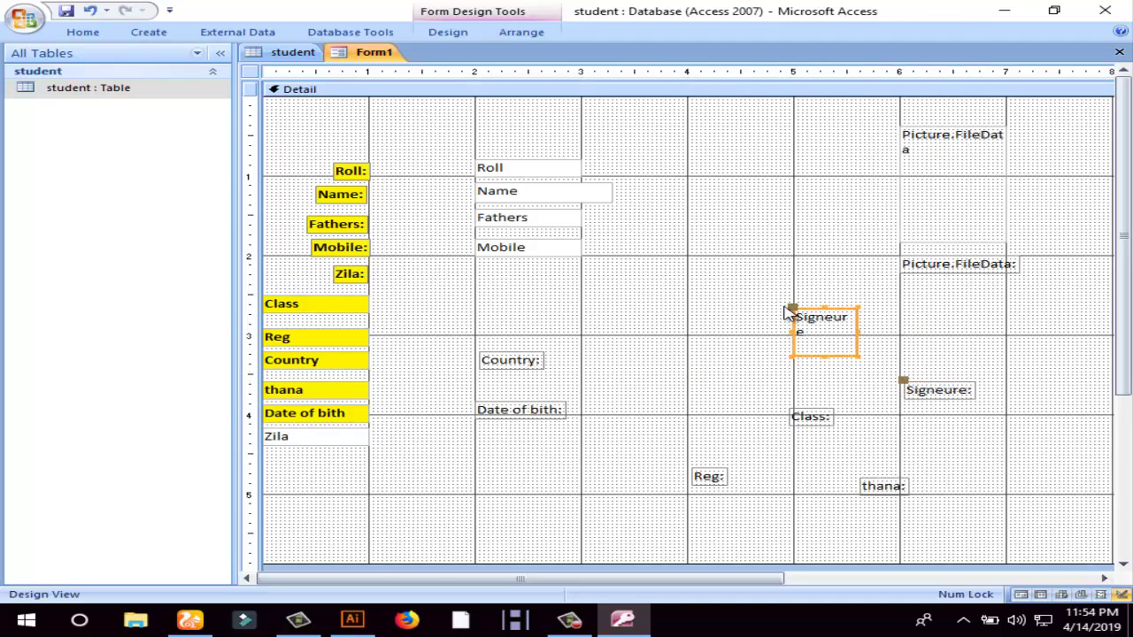
{"action": "left_click_drag", "start_coordinate": [792, 311], "coordinate": [899, 305]}
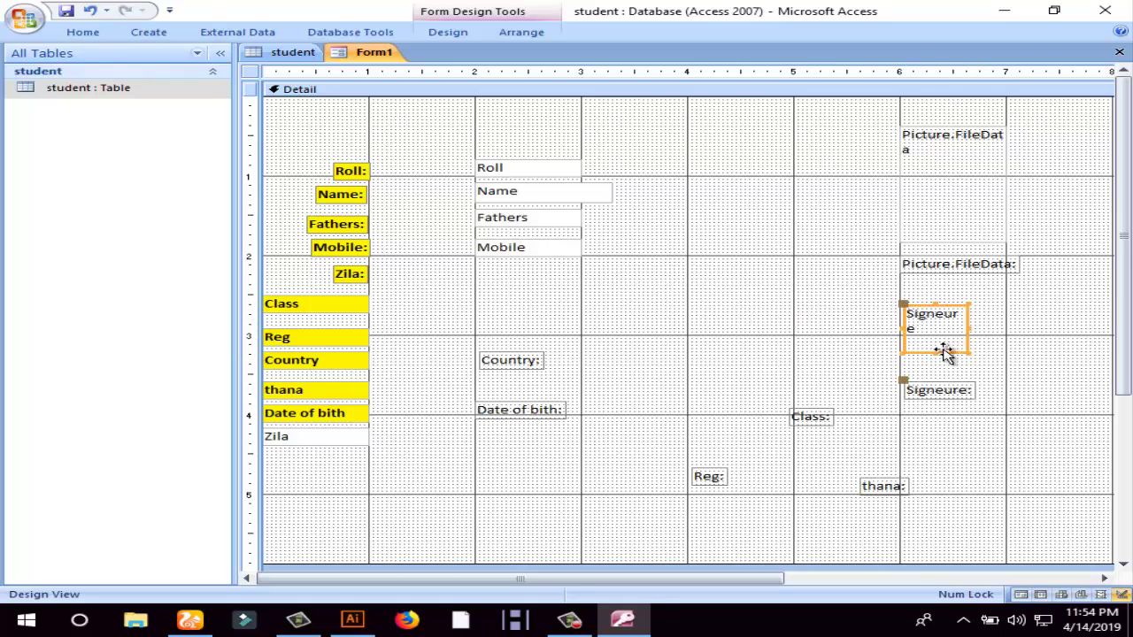
{"action": "left_click_drag", "start_coordinate": [969, 352], "coordinate": [1016, 355]}
{"action": "left_click", "coordinate": [928, 394]}
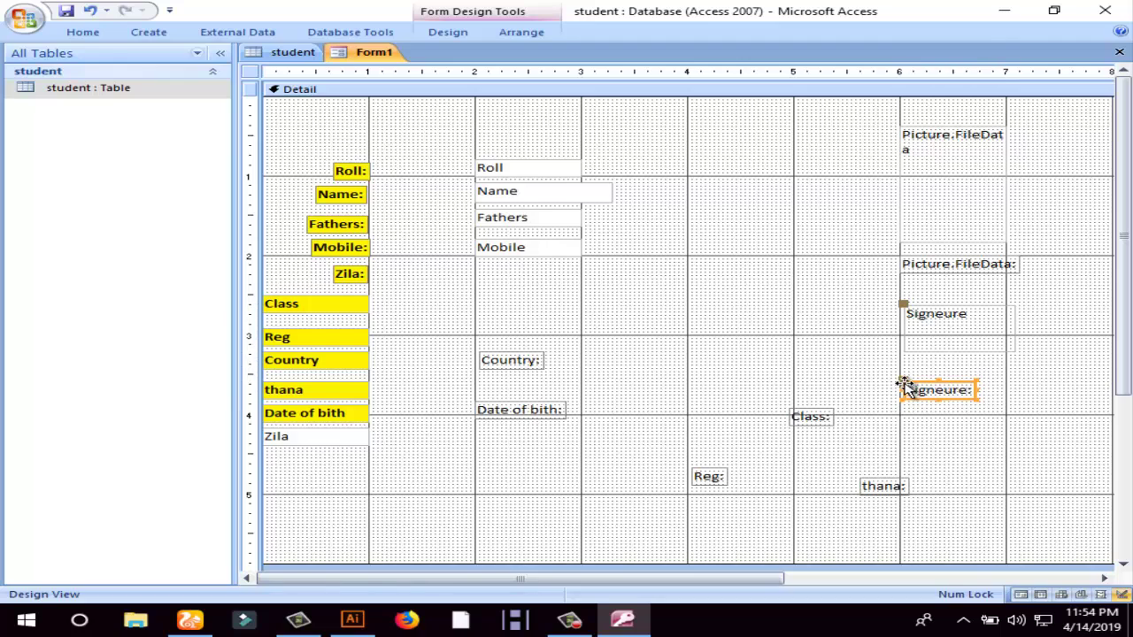
{"action": "left_click_drag", "start_coordinate": [905, 385], "coordinate": [926, 362]}
{"action": "left_click", "coordinate": [885, 399]}
- Move the Class: label into the second column, level with the yellow Class box
{"action": "left_click", "coordinate": [811, 417]}
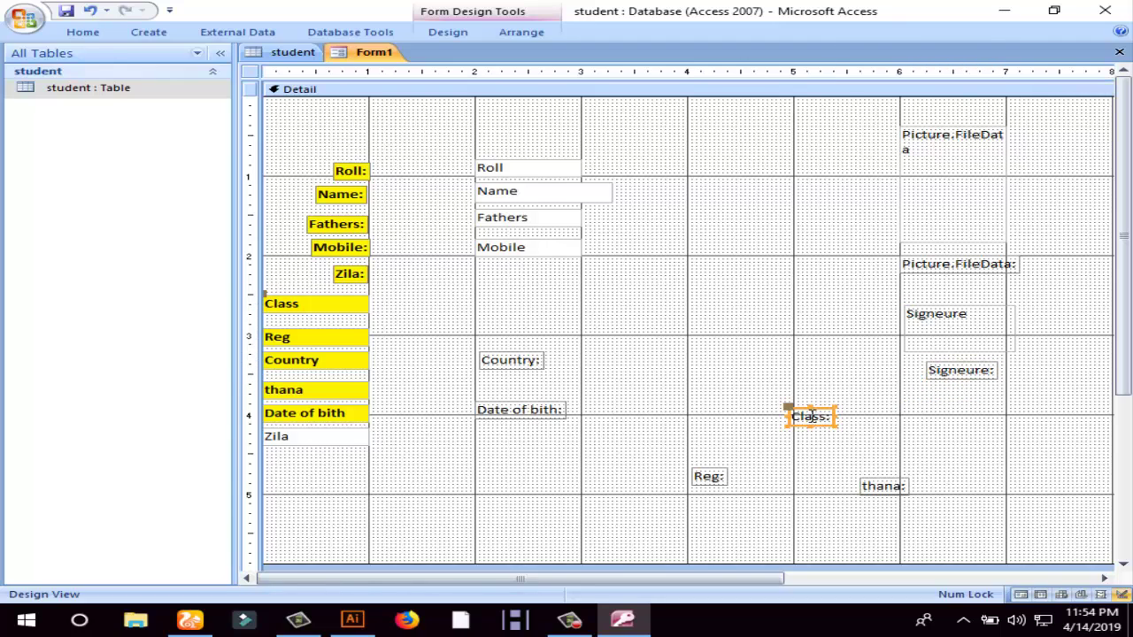
{"action": "left_click_drag", "start_coordinate": [788, 412], "coordinate": [322, 456]}
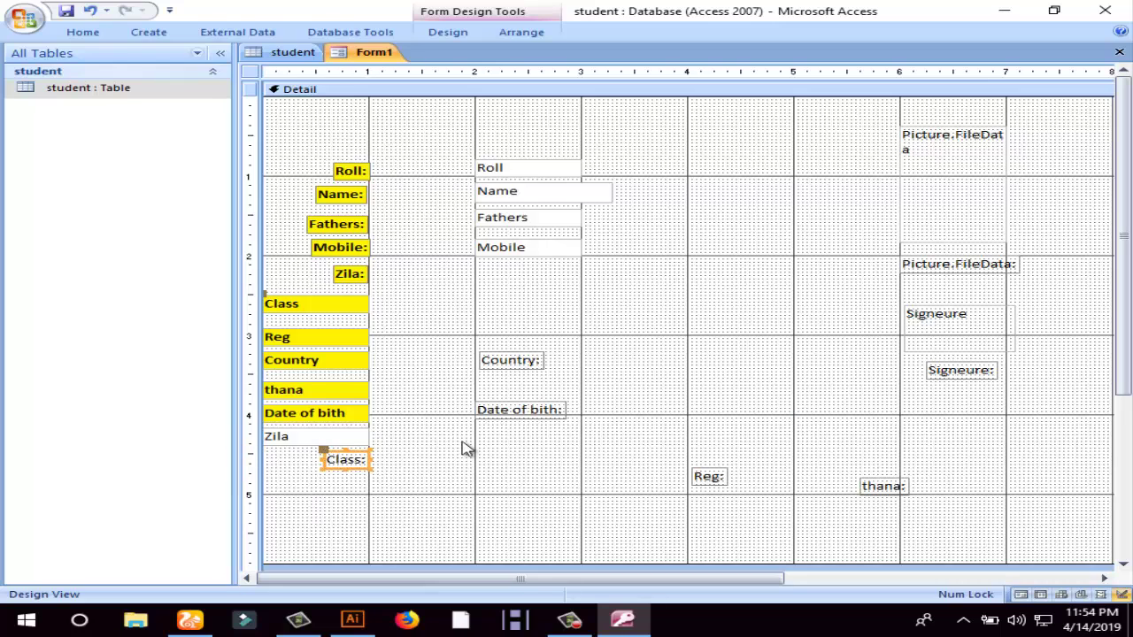
{"action": "left_click", "coordinate": [692, 471]}
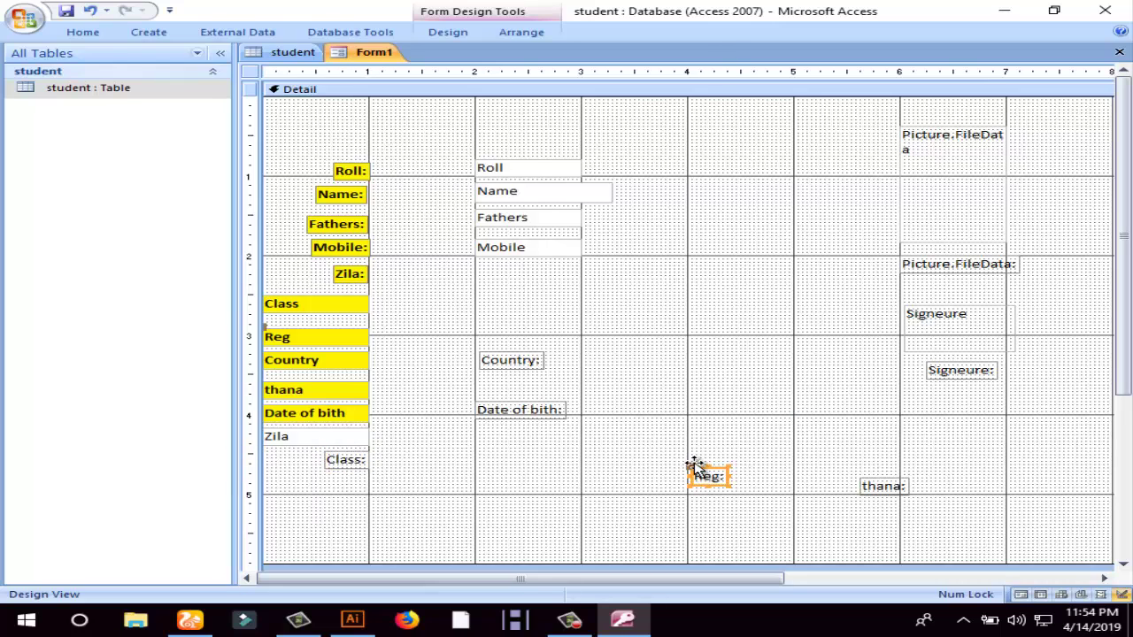
{"action": "left_click", "coordinate": [347, 464]}
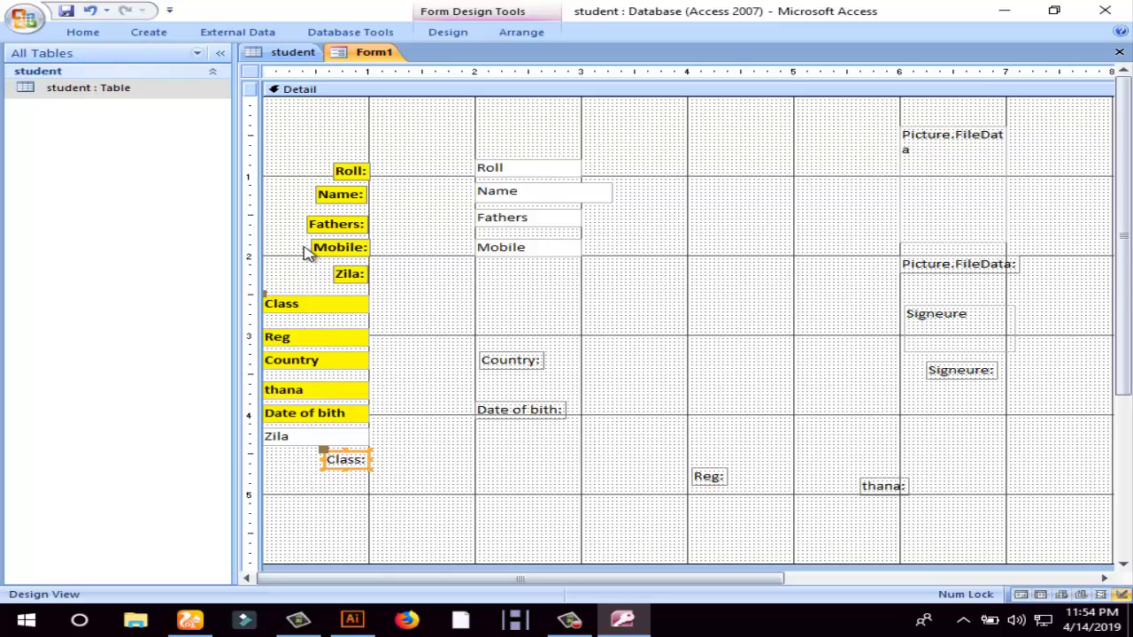
{"action": "left_click", "coordinate": [469, 392]}
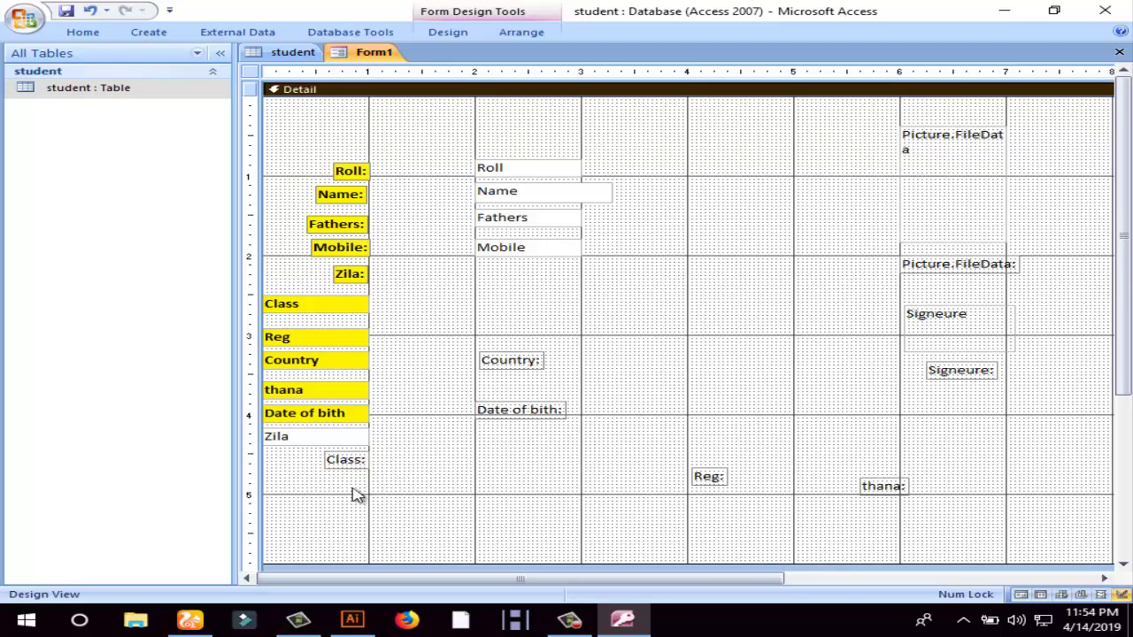
{"action": "mouse_move", "coordinate": [329, 455]}
{"action": "left_mouse_down"}
{"action": "mouse_move", "coordinate": [472, 298]}
{"action": "mouse_move", "coordinate": [474, 278]}
{"action": "mouse_move", "coordinate": [475, 302]}
{"action": "left_mouse_up"}
{"action": "left_click", "coordinate": [447, 331]}
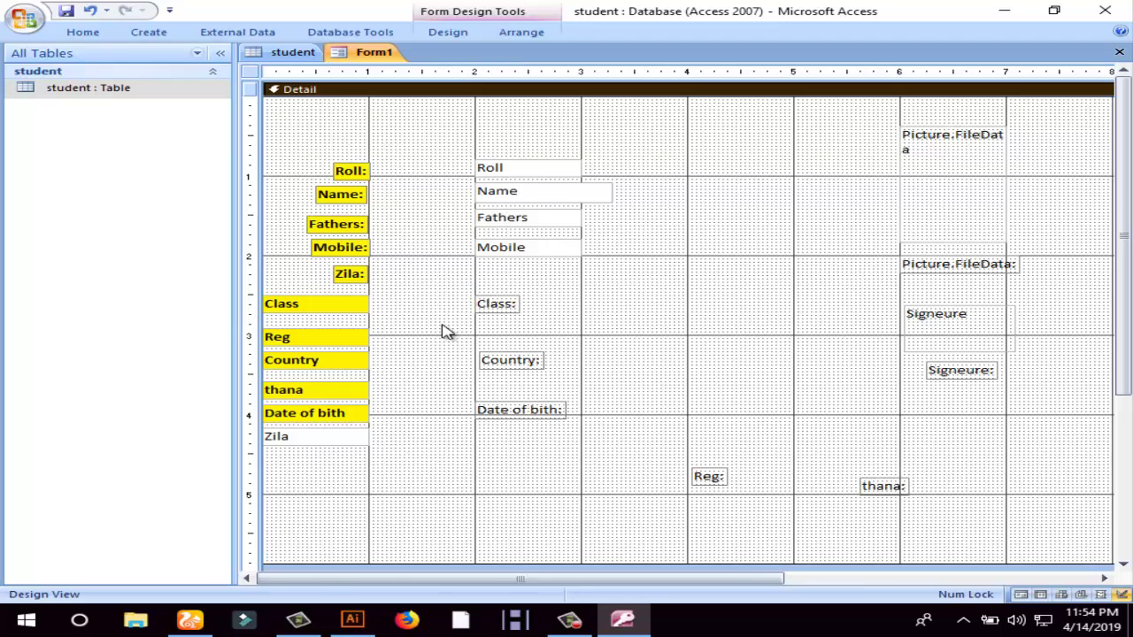
{"action": "left_click", "coordinate": [697, 477]}
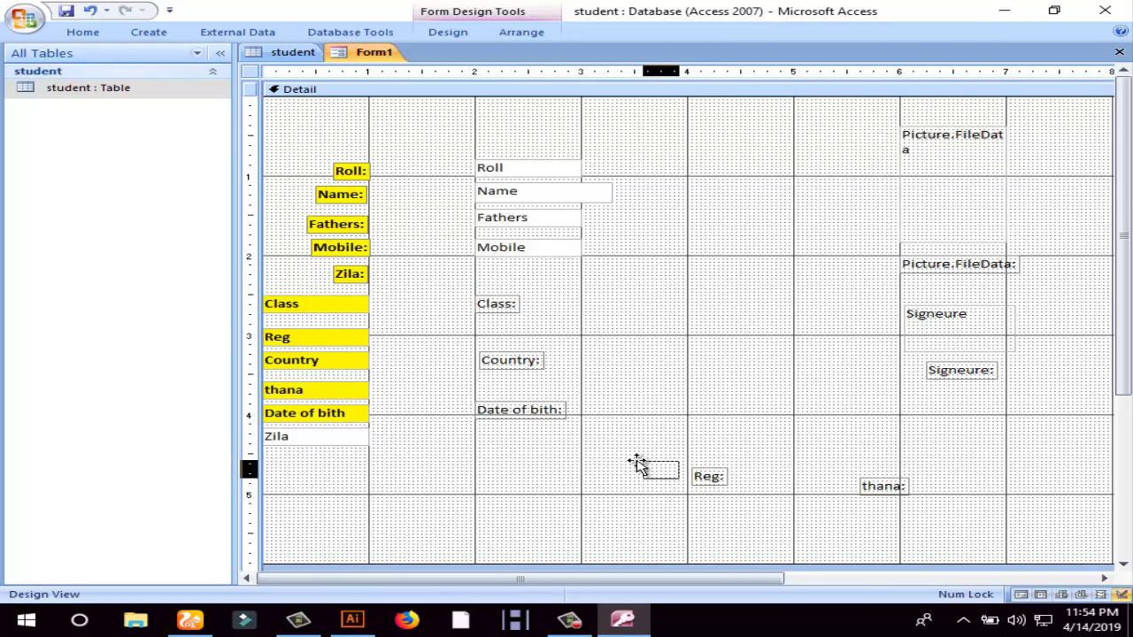